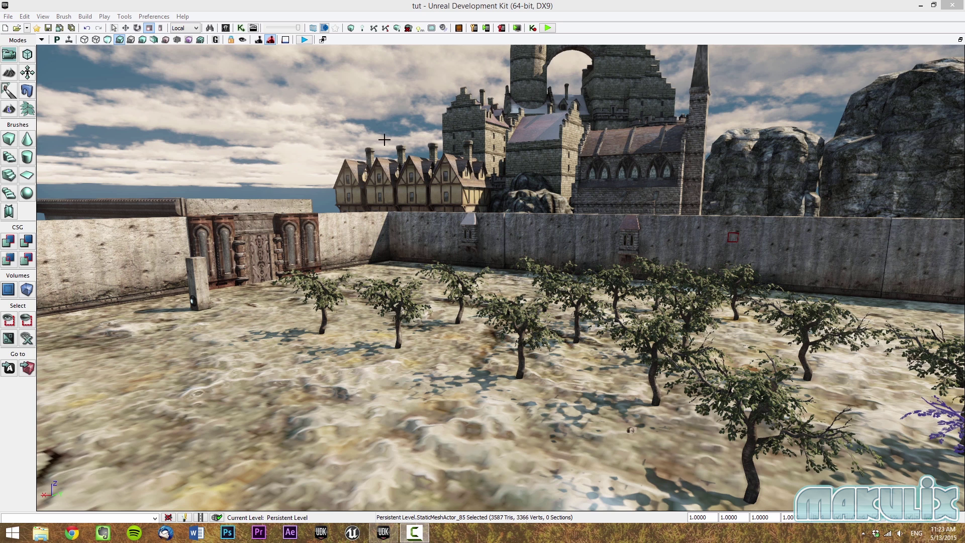
Open the Content Browser and choose Jungle.wav from the Desktop for import.
{"action": "left_click", "coordinate": [225, 28]}
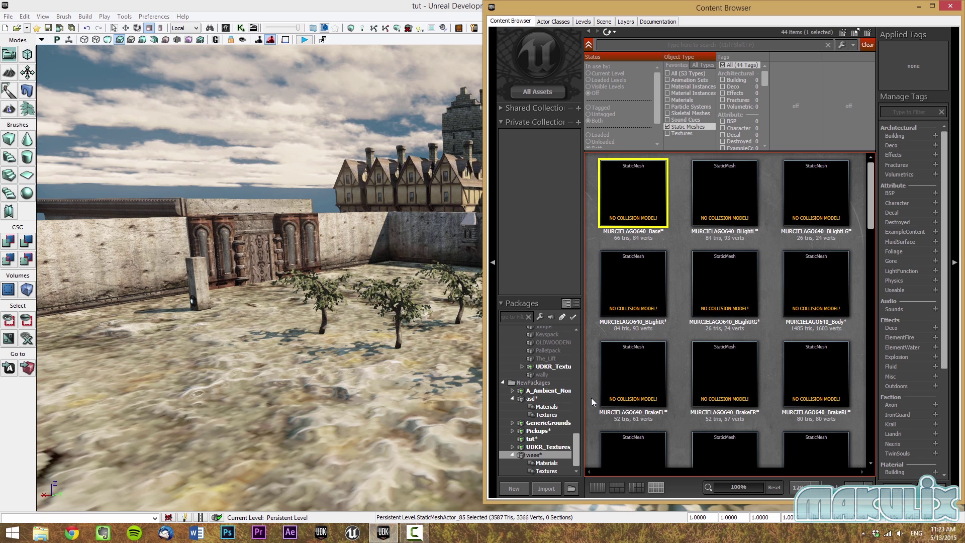
{"action": "left_click", "coordinate": [590, 431]}
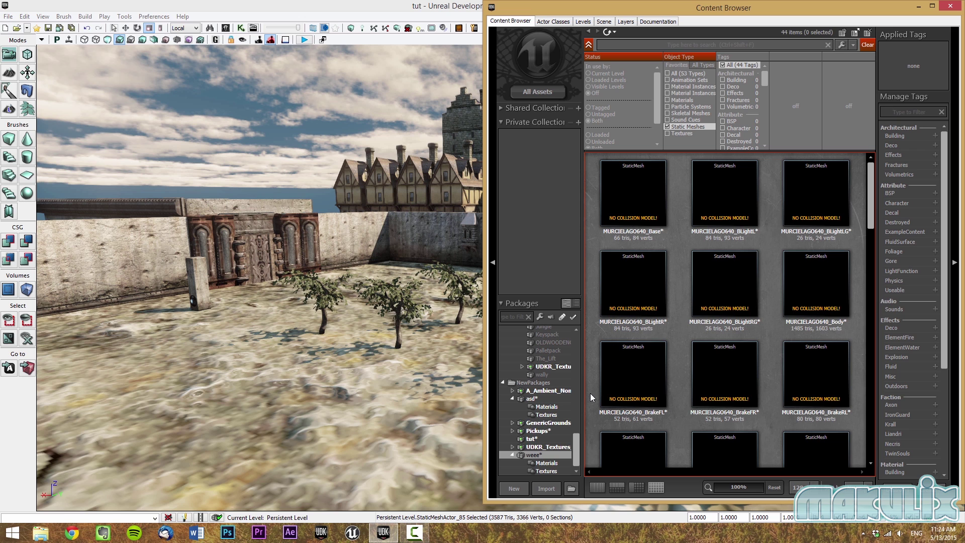
{"action": "left_click", "coordinate": [553, 487]}
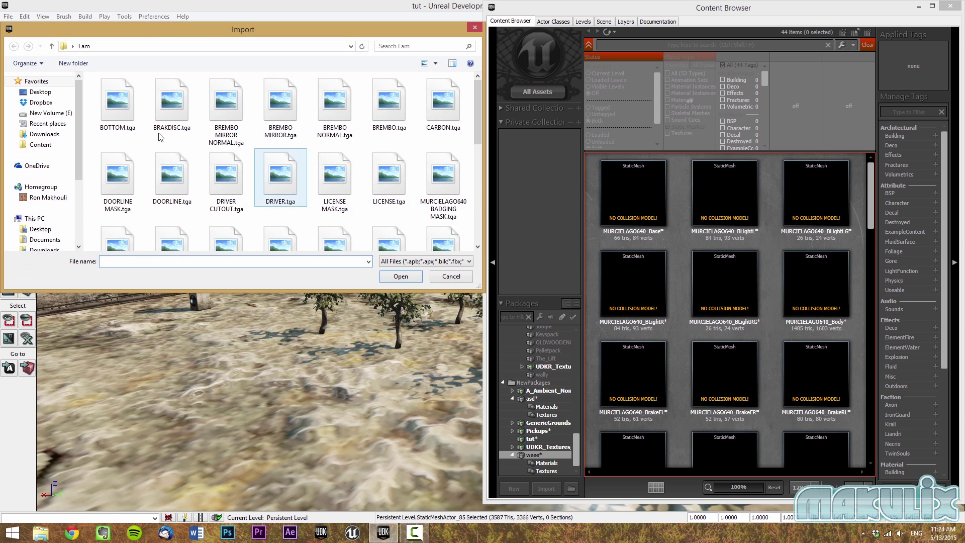
{"action": "left_click", "coordinate": [40, 92]}
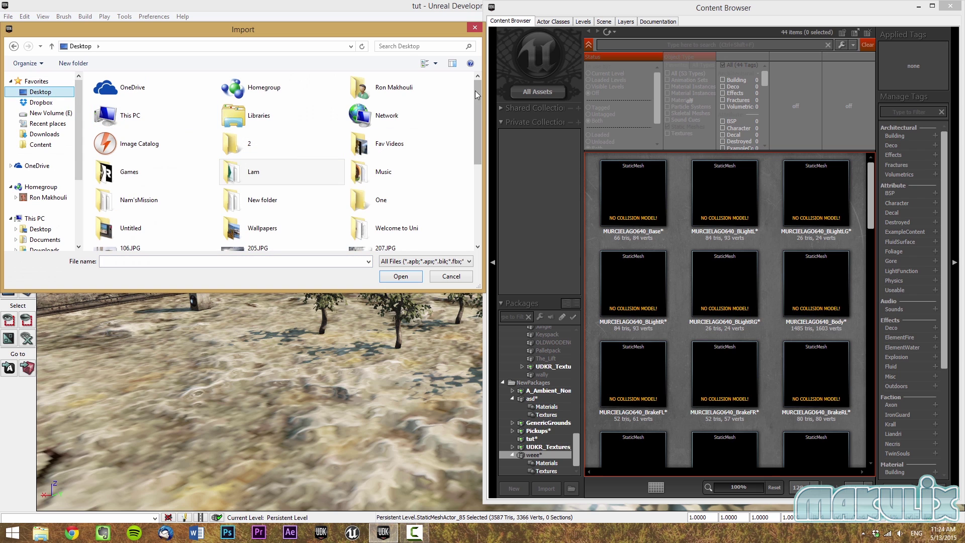
{"action": "left_click_drag", "start_coordinate": [478, 86], "coordinate": [479, 166]}
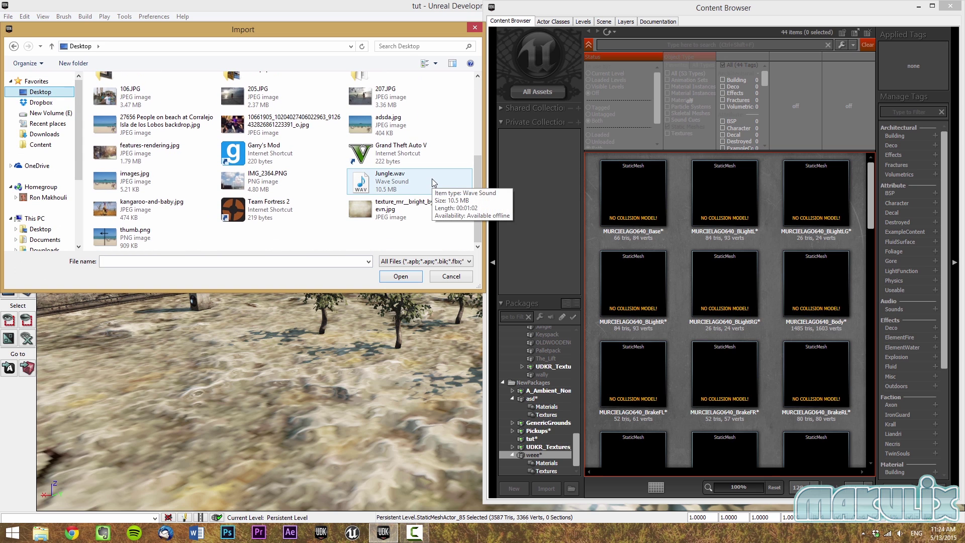
{"action": "double_click", "coordinate": [434, 179]}
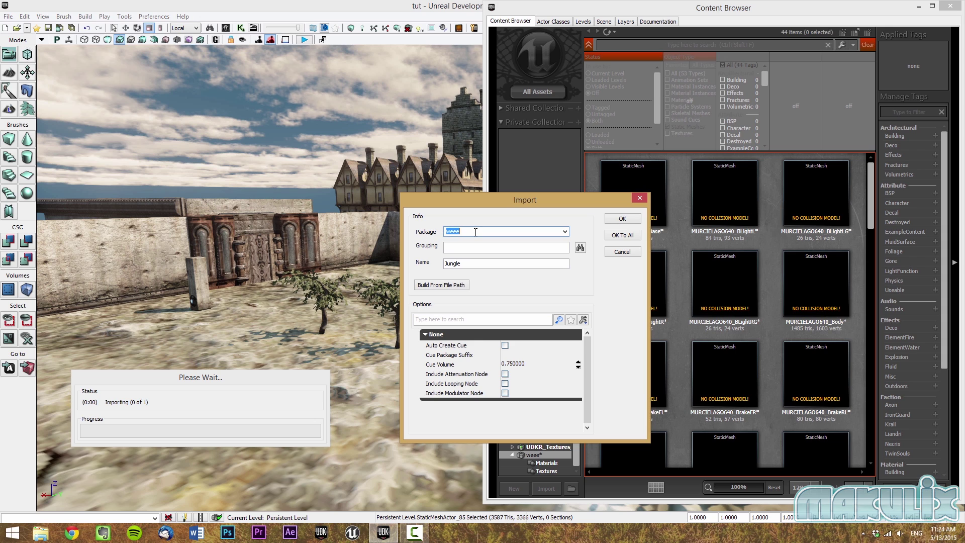
Import the sound as Jungle into a new package named Jungly, with Auto Create Cue enabled.
{"action": "type", "text": "Jungly"}
{"action": "left_click", "coordinate": [473, 264]}
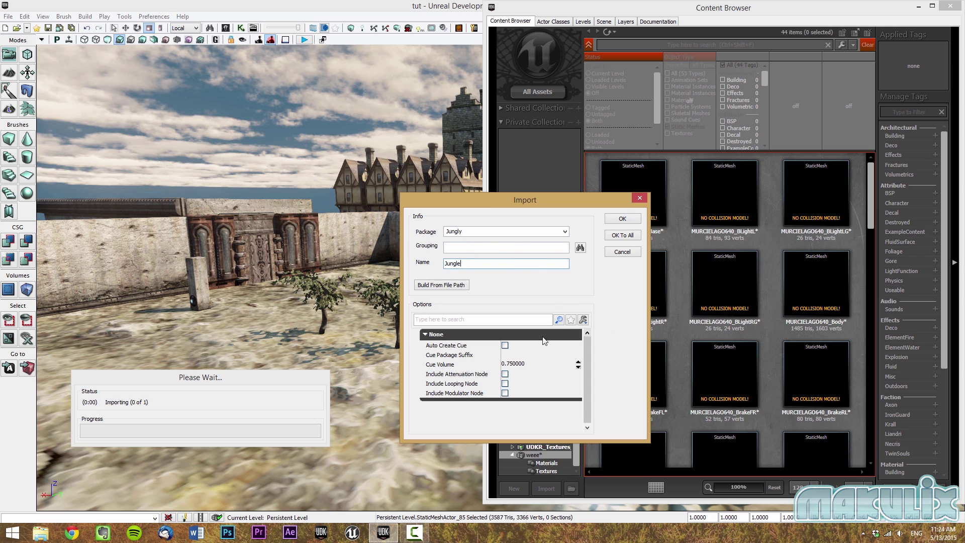
{"action": "left_click", "coordinate": [505, 348]}
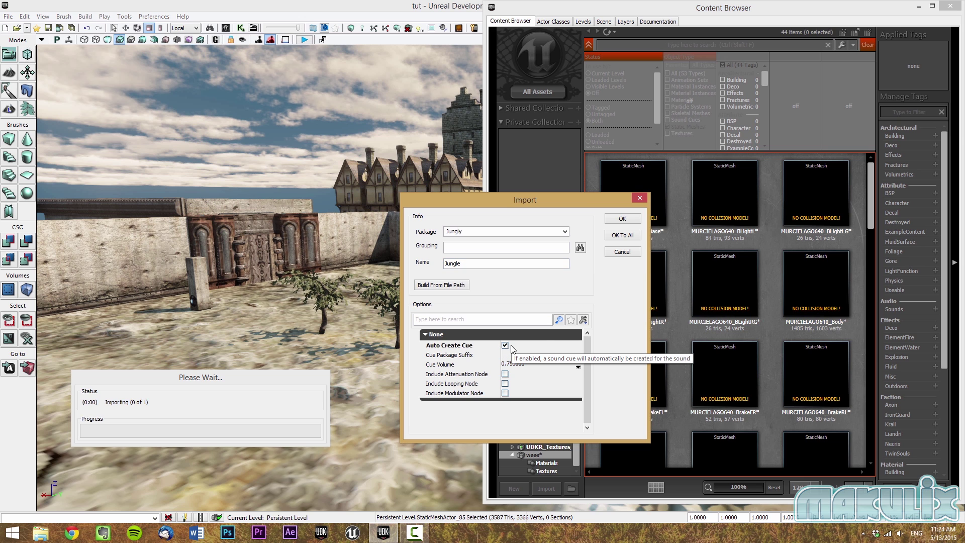
{"action": "left_click", "coordinate": [631, 221]}
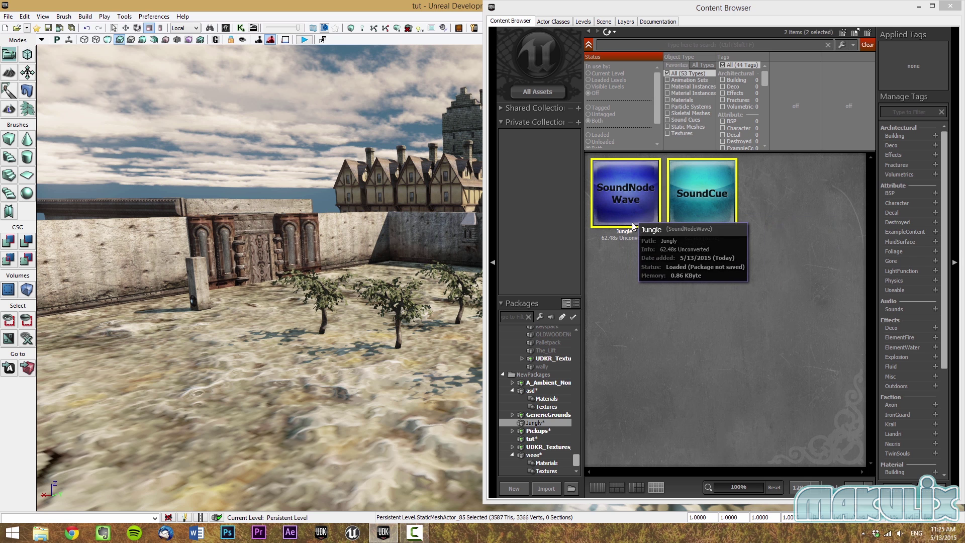
{"action": "left_click", "coordinate": [635, 316]}
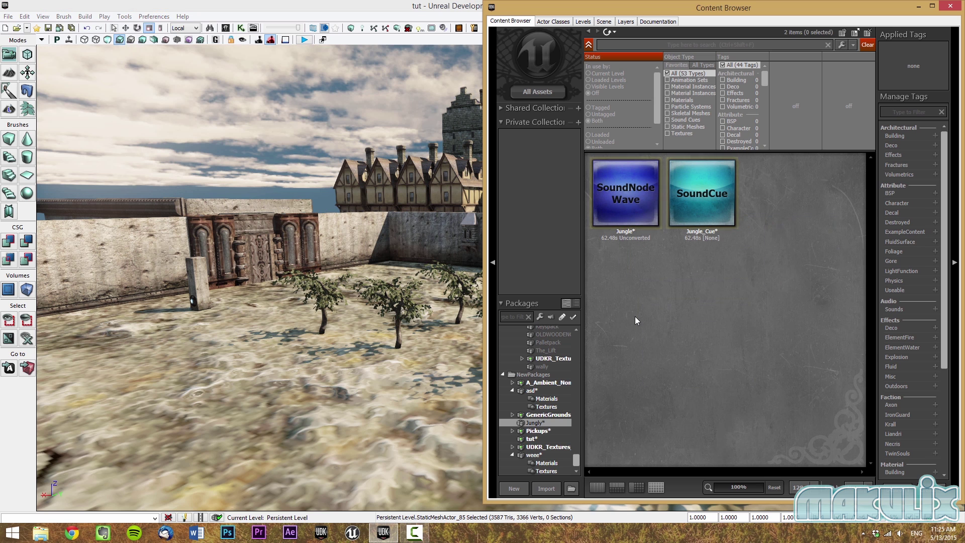
Minimize the Content Browser and add a Trigger actor on the ground beside the stone pillar near the gate.
{"action": "left_click", "coordinate": [919, 6]}
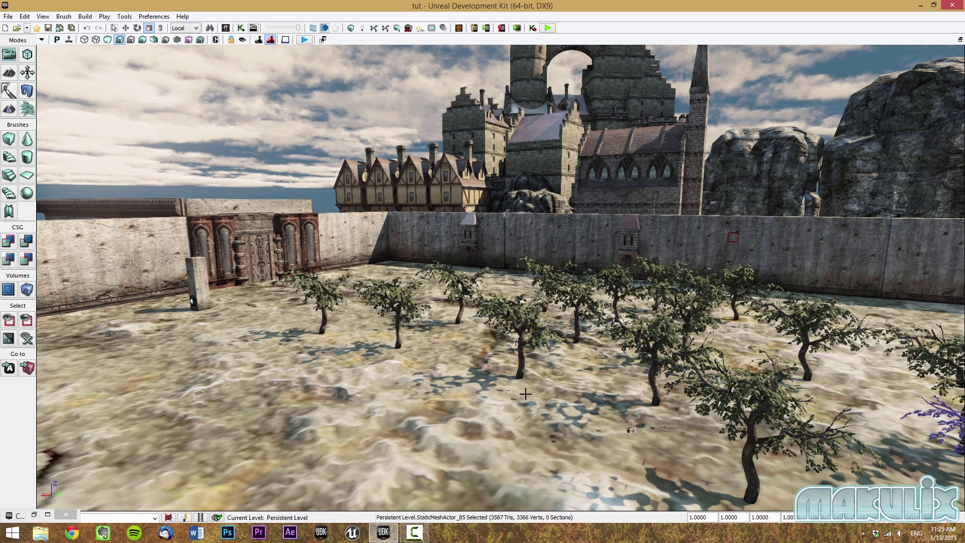
{"action": "mouse_move", "coordinate": [521, 394]}
{"action": "right_mouse_down"}
{"action": "mouse_move", "coordinate": [531, 397]}
{"action": "mouse_move", "coordinate": [531, 384]}
{"action": "right_mouse_up"}
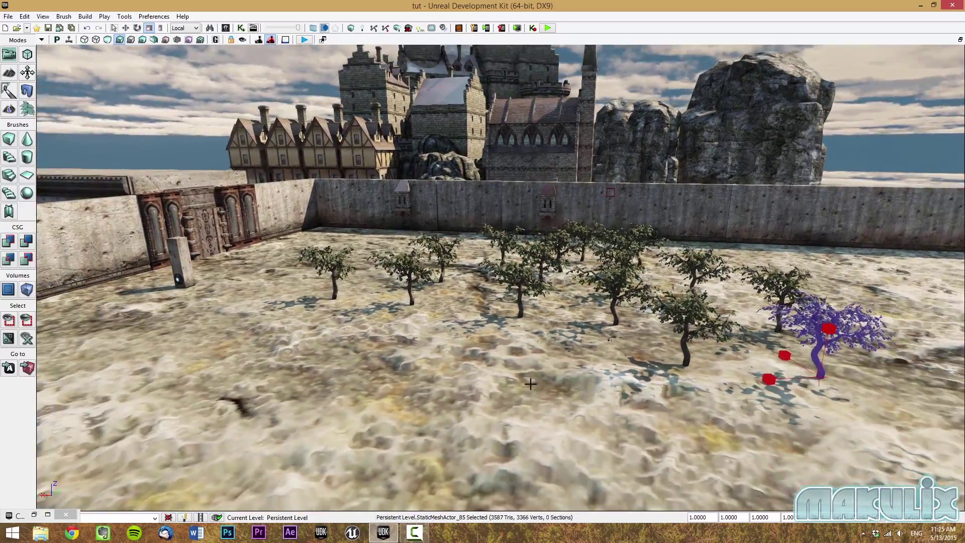
{"action": "left_click_drag", "start_coordinate": [531, 383], "coordinate": [444, 302]}
{"action": "right_click", "coordinate": [444, 301]}
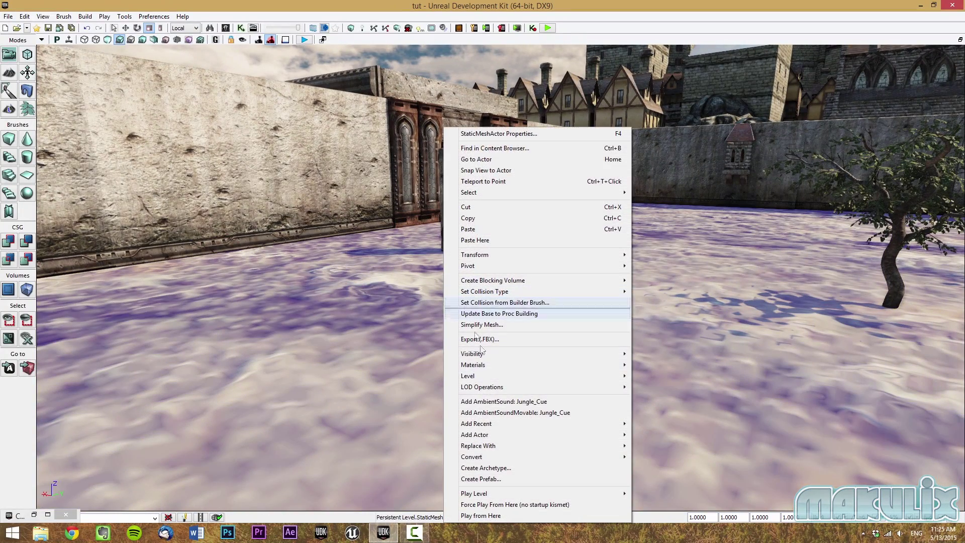
{"action": "mouse_move", "coordinate": [488, 435]}
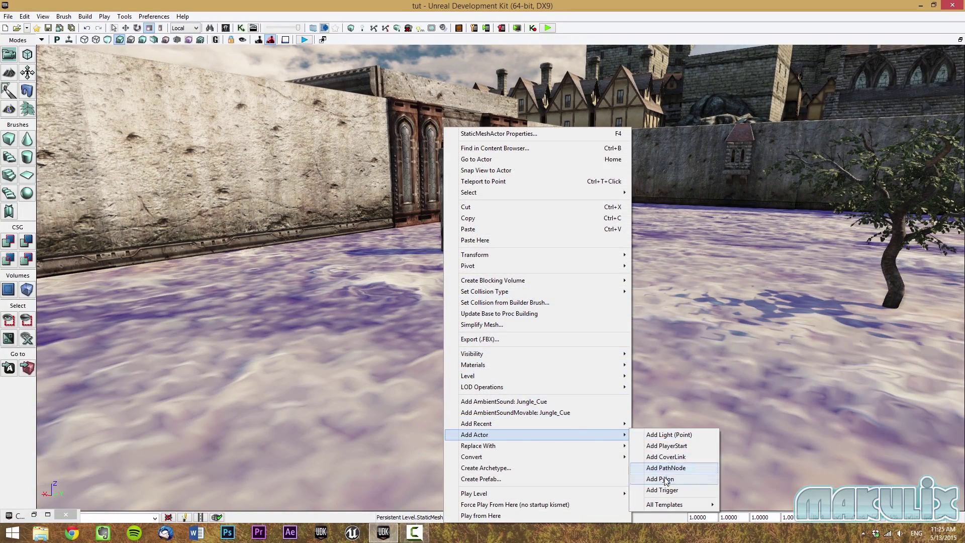
{"action": "left_click", "coordinate": [688, 493]}
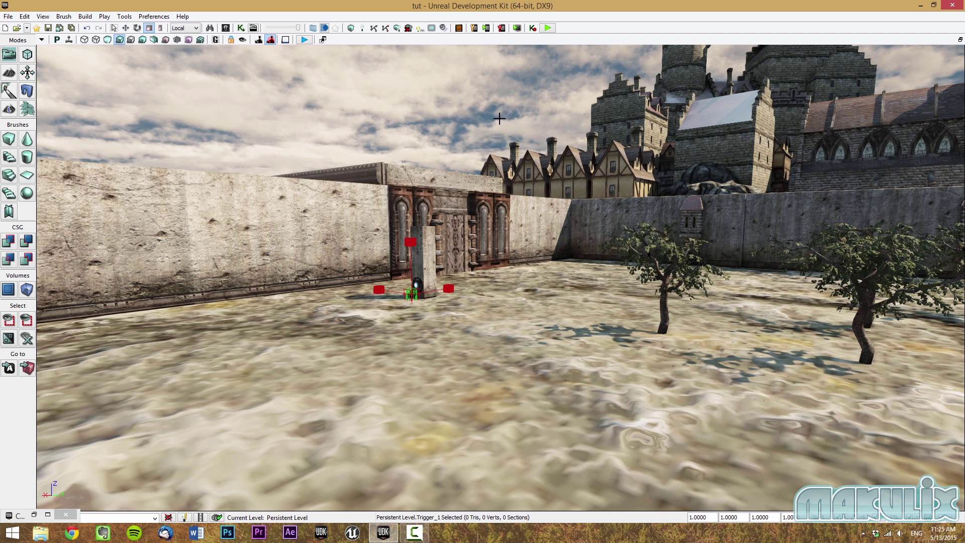
Open UnrealKismet and create a Touch event using the selected trigger.
{"action": "left_click", "coordinate": [241, 28]}
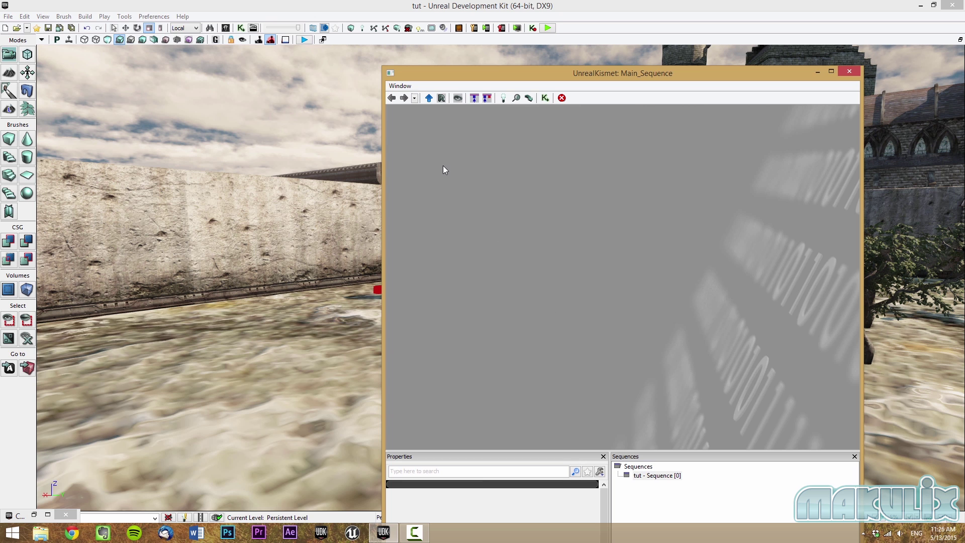
{"action": "left_click_drag", "start_coordinate": [467, 75], "coordinate": [605, 75]}
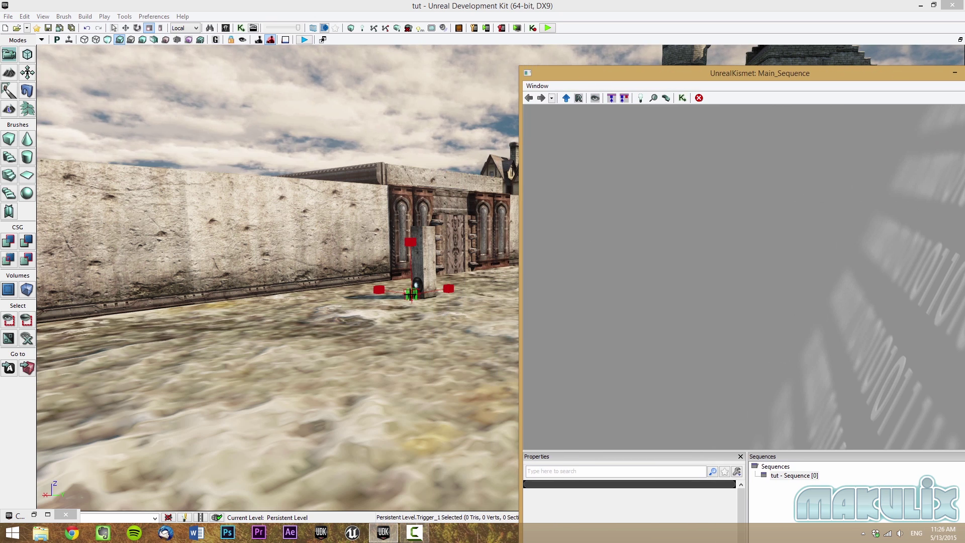
{"action": "right_click", "coordinate": [560, 116]}
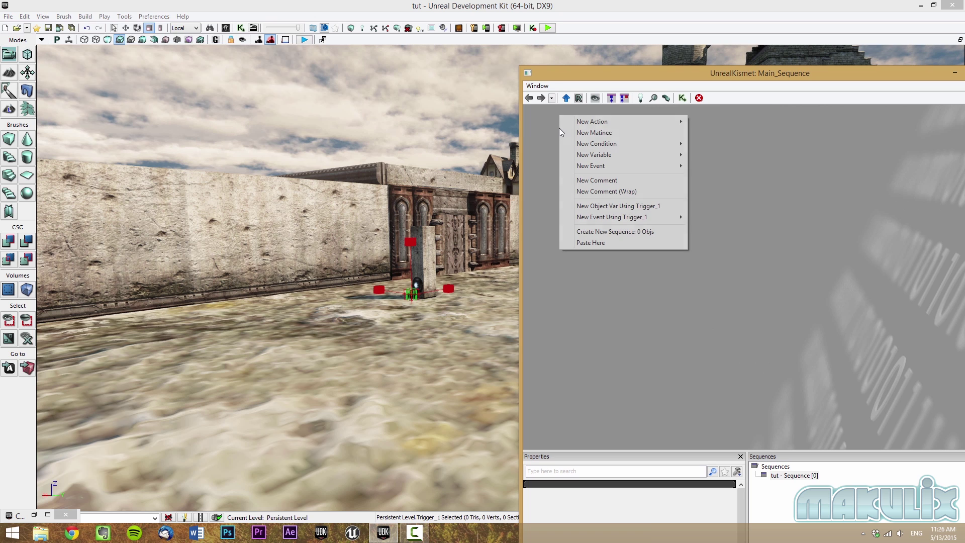
{"action": "mouse_move", "coordinate": [590, 221]}
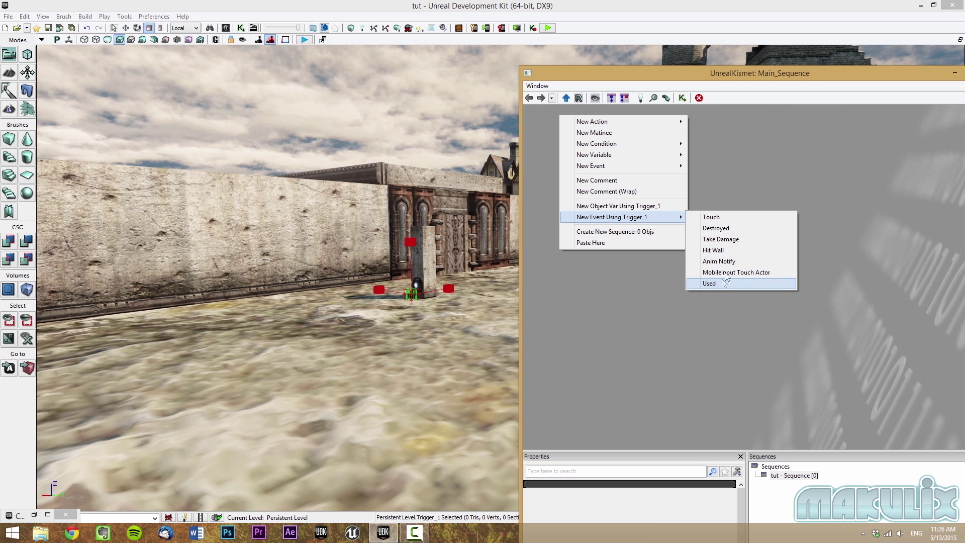
{"action": "left_click", "coordinate": [728, 220]}
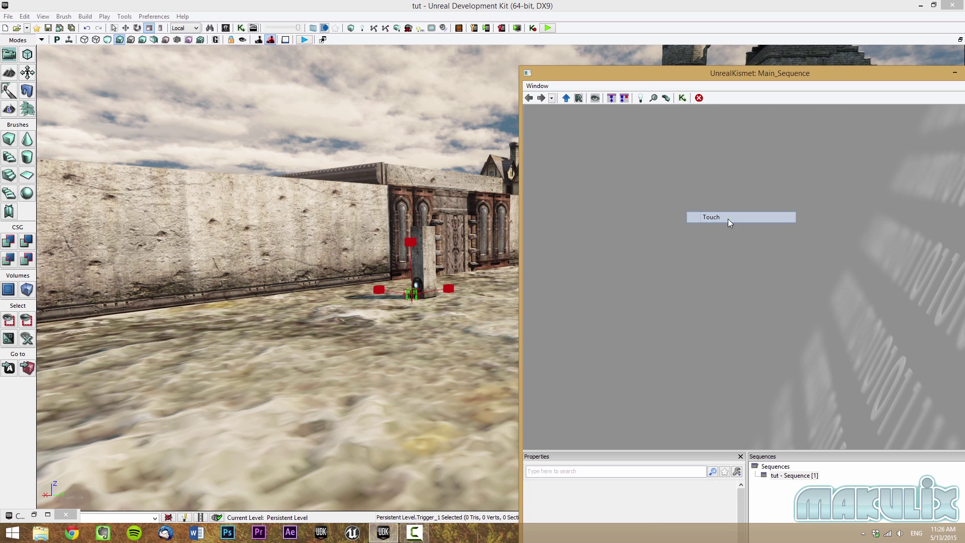
Add a Play Sound action beside the trigger's Touch event in the Kismet sequence.
{"action": "left_click_drag", "start_coordinate": [695, 79], "coordinate": [648, 69]}
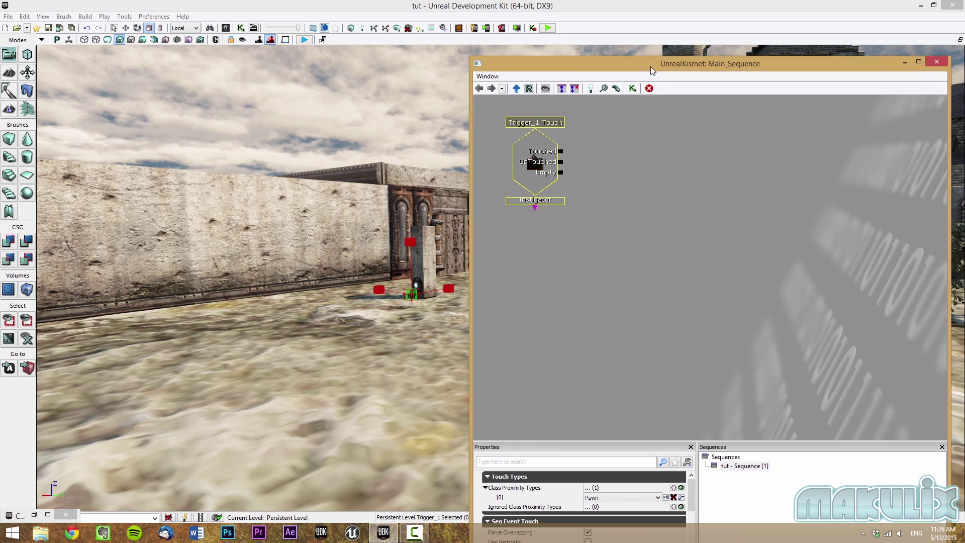
{"action": "left_click", "coordinate": [575, 194]}
{"action": "right_click", "coordinate": [608, 134]}
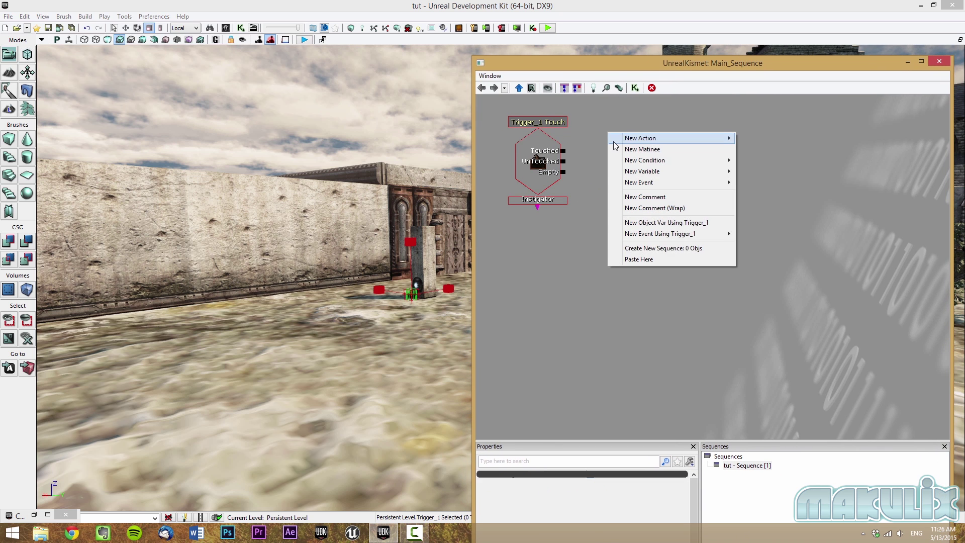
{"action": "mouse_move", "coordinate": [622, 141]}
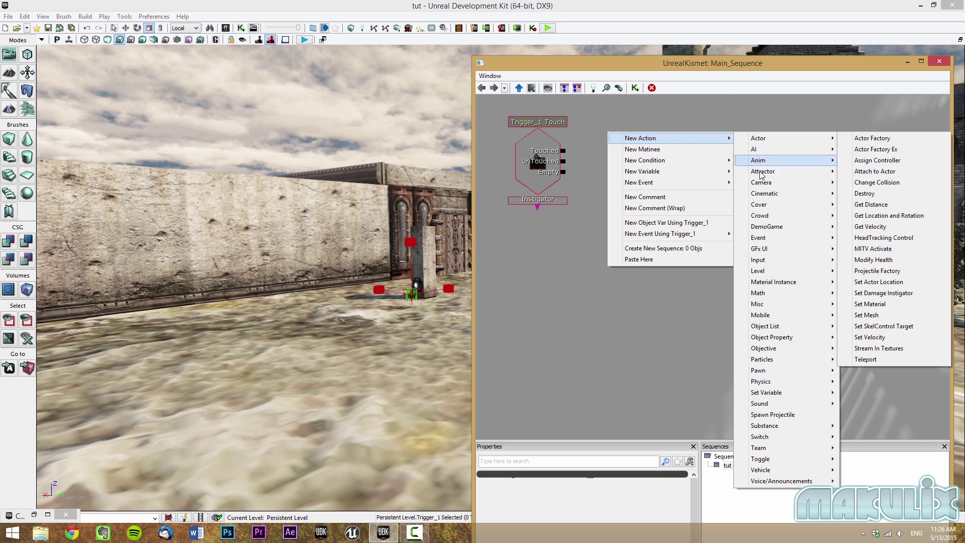
{"action": "mouse_move", "coordinate": [780, 407]}
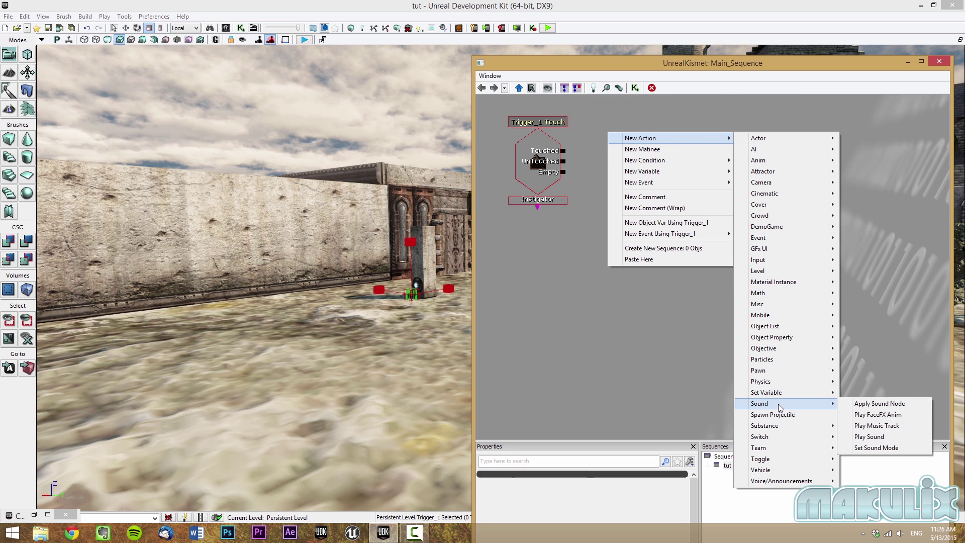
{"action": "left_click", "coordinate": [862, 437]}
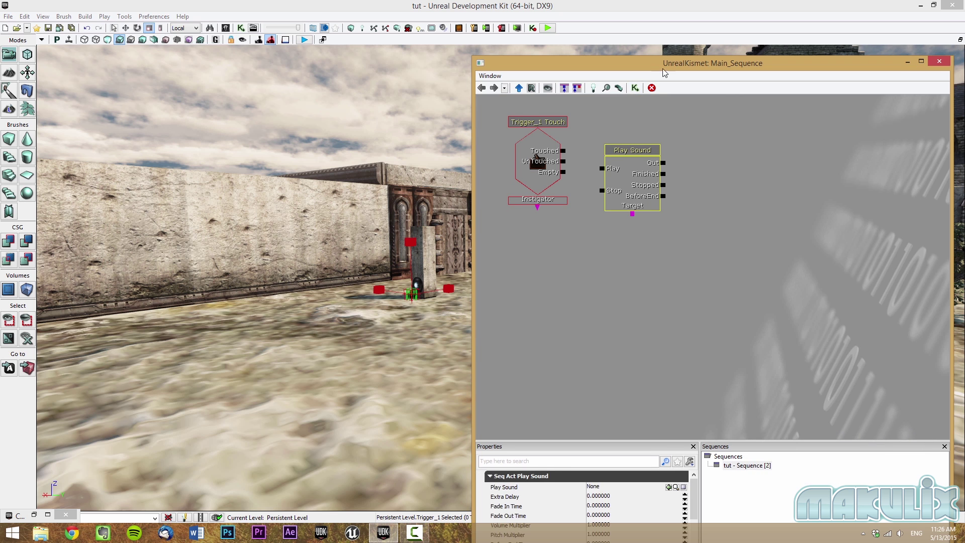
Restore the Content Browser and arrange it side by side with the Kismet window.
{"action": "left_click_drag", "start_coordinate": [623, 61], "coordinate": [445, 5]}
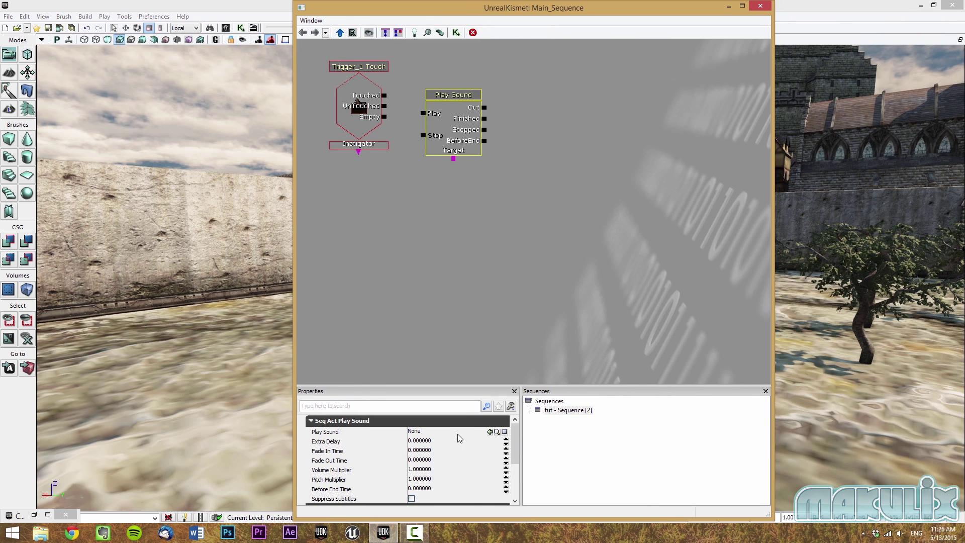
{"action": "left_click", "coordinate": [45, 518]}
{"action": "left_click_drag", "start_coordinate": [298, 5], "coordinate": [964, 83]}
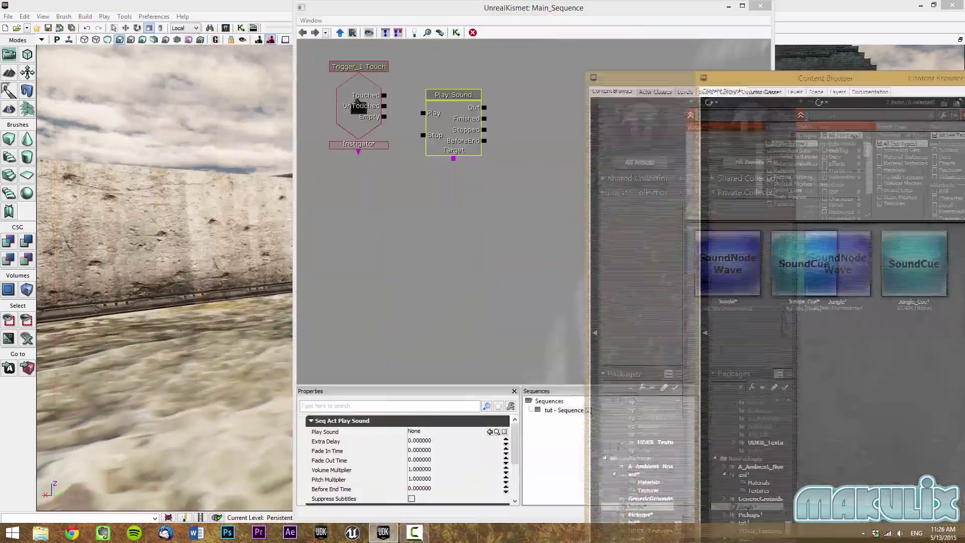
{"action": "left_click_drag", "start_coordinate": [427, 7], "coordinate": [1, 20]}
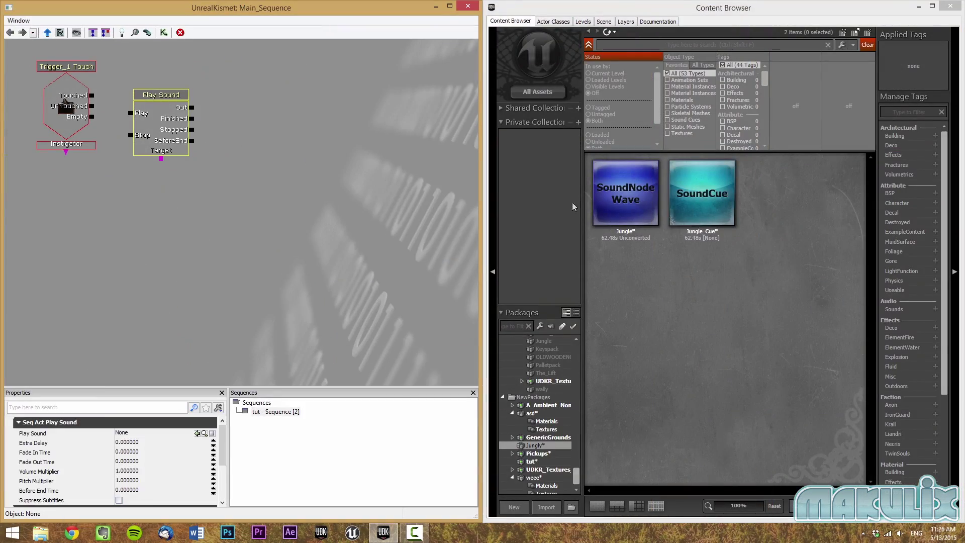
Select the Jungle sound wave and Jungle_Cue, and save their package as Jungly.upk in the Content folder.
{"action": "left_click", "coordinate": [629, 200]}
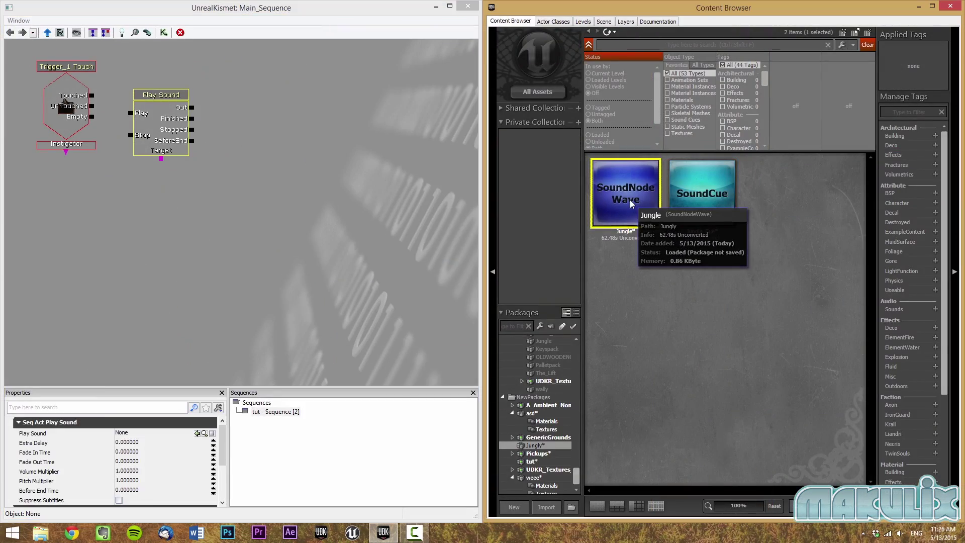
{"action": "left_click", "coordinate": [678, 201]}
{"action": "left_click", "coordinate": [606, 190], "text": "ctrl"}
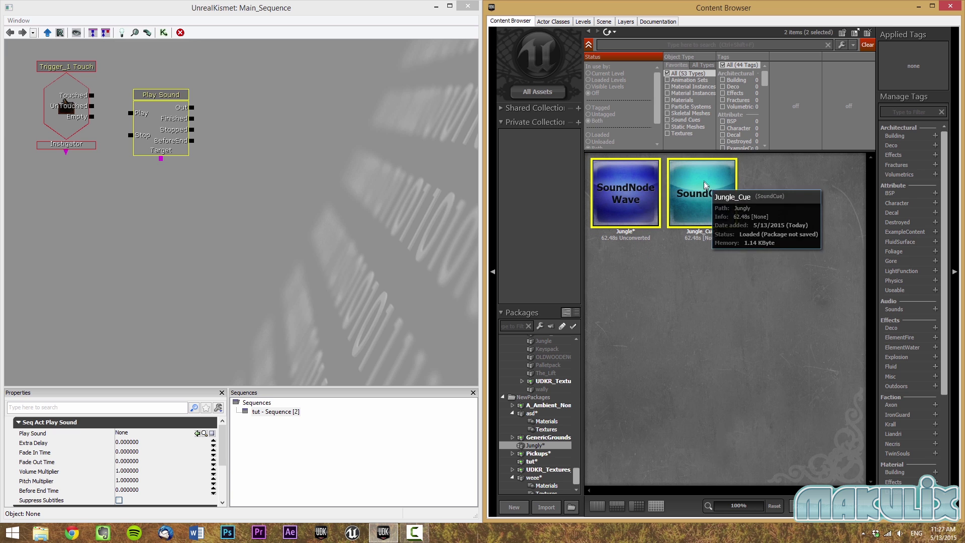
{"action": "right_click", "coordinate": [698, 177]}
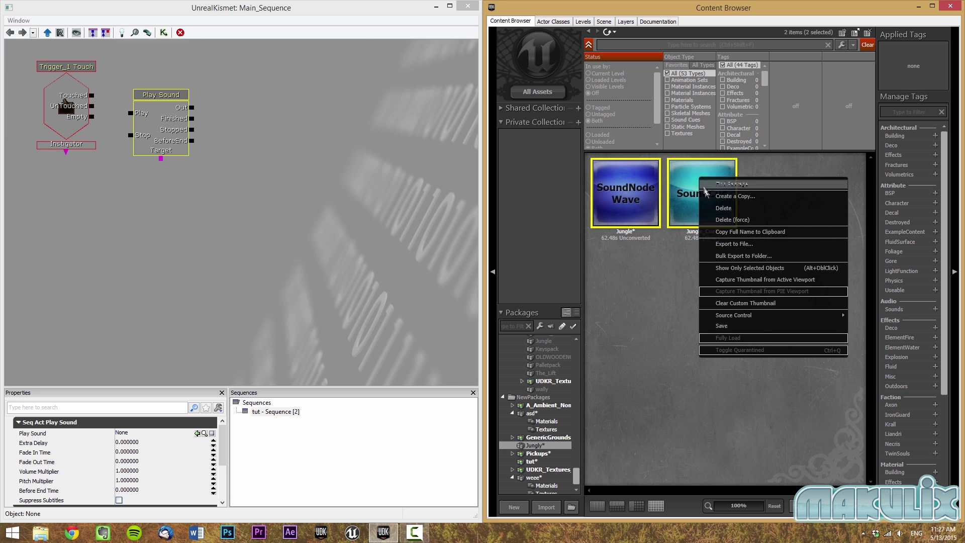
{"action": "left_click", "coordinate": [723, 326]}
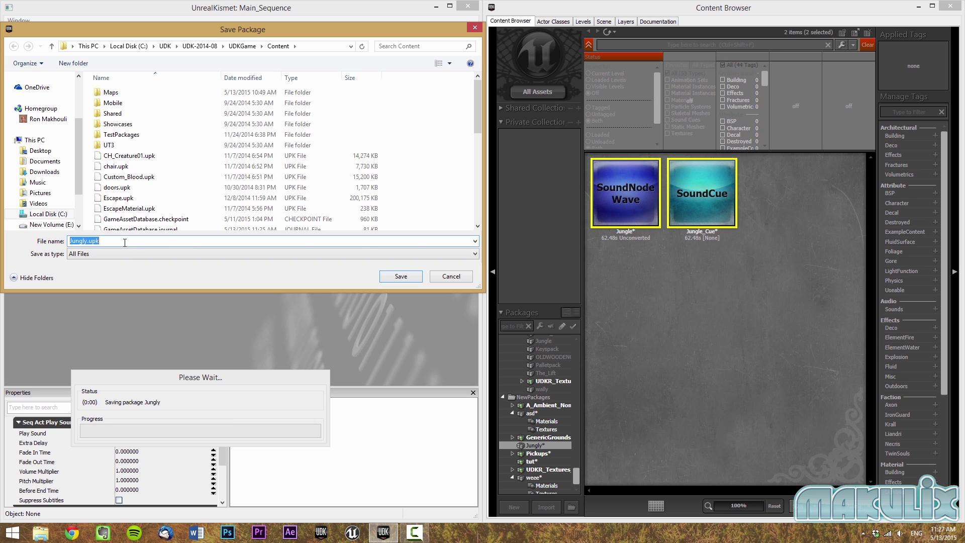
{"action": "left_click", "coordinate": [414, 279]}
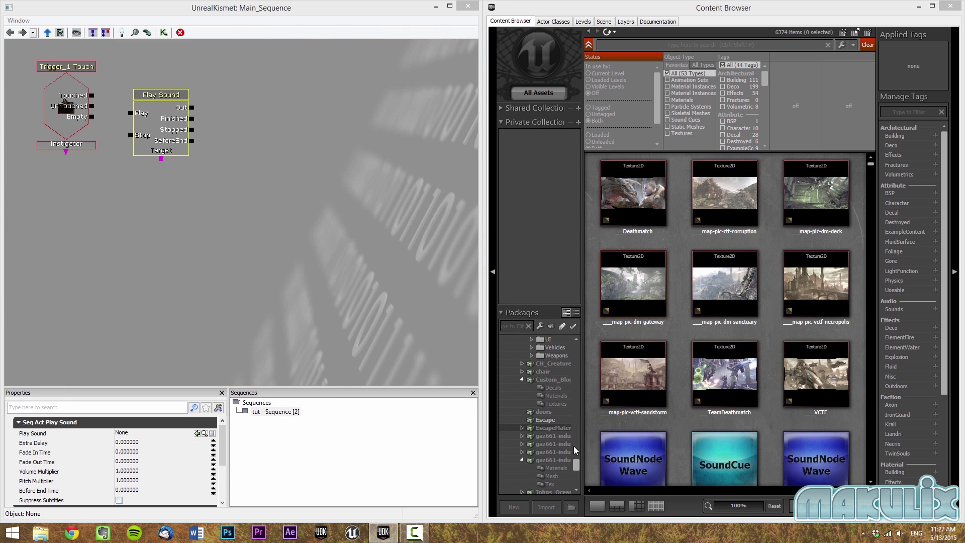
Show the contents of the saved Jungly package in the Content Browser.
{"action": "left_click", "coordinate": [575, 469]}
{"action": "left_click_drag", "start_coordinate": [574, 469], "coordinate": [575, 479]}
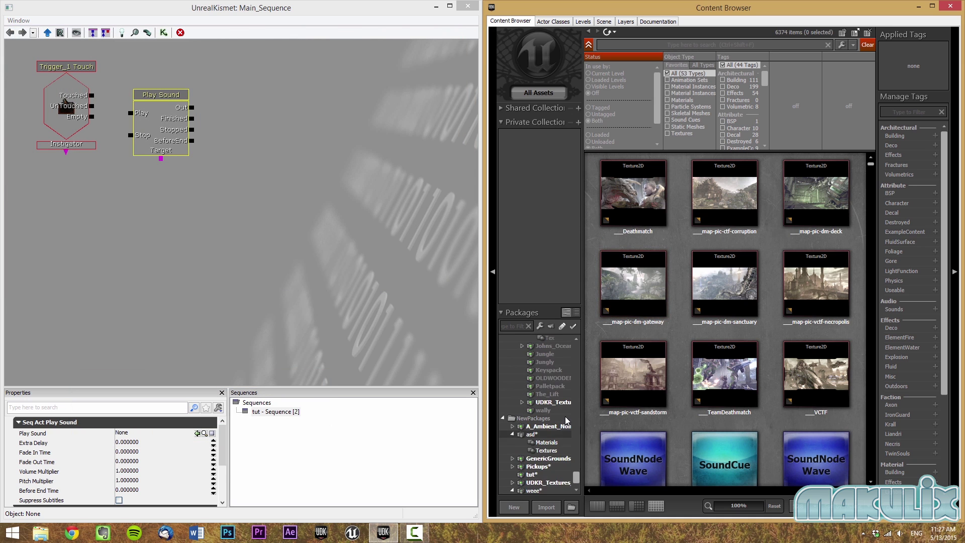
{"action": "left_click", "coordinate": [545, 362]}
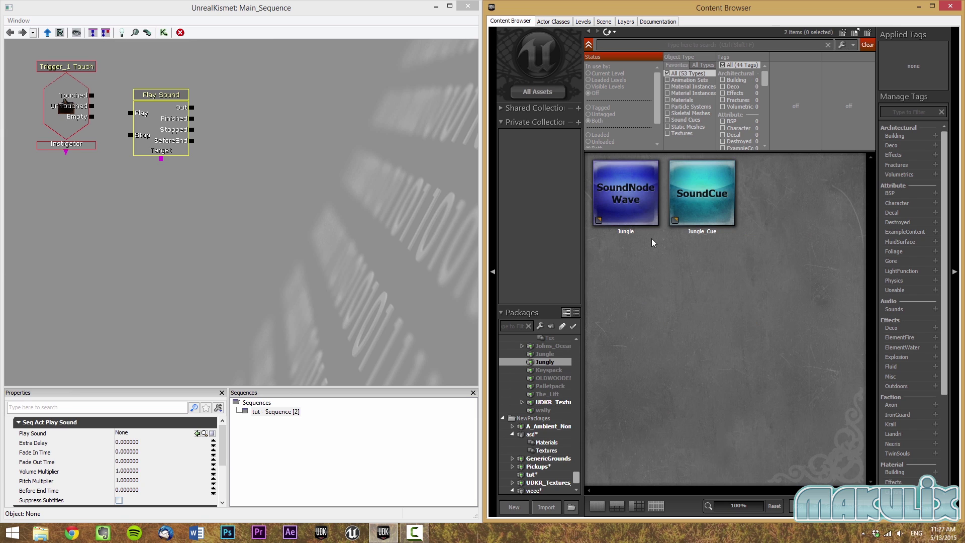
Assign Jungle_Cue from the Jungly package as the sound of the Play Sound action.
{"action": "left_click", "coordinate": [704, 174]}
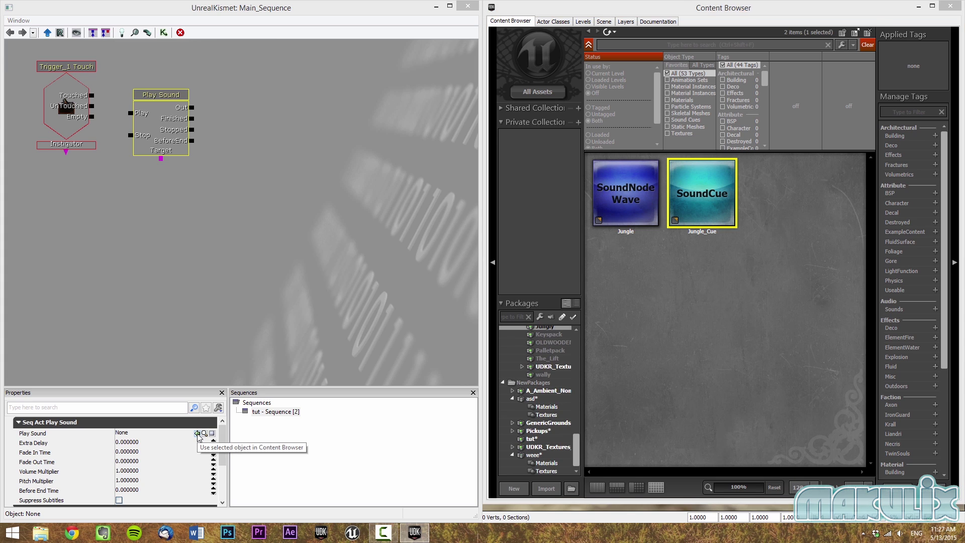
{"action": "left_click", "coordinate": [197, 434]}
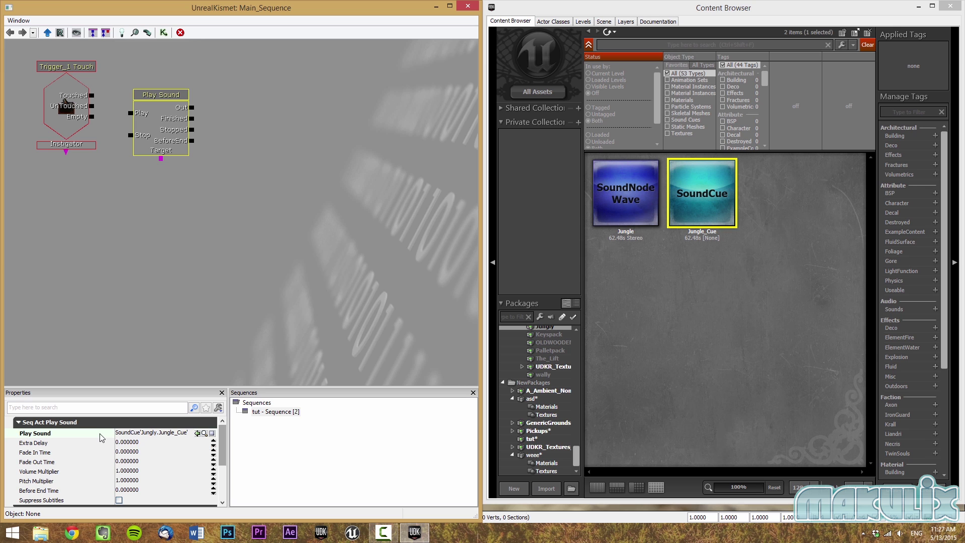
Connect the trigger's Touched output to the Play input of the Play Sound action.
{"action": "left_click_drag", "start_coordinate": [158, 209], "coordinate": [238, 211]}
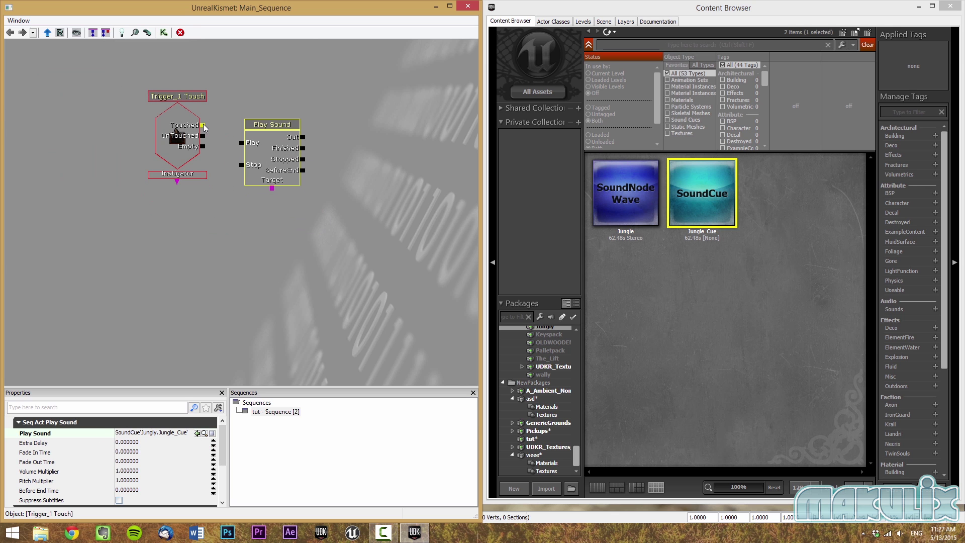
{"action": "left_click", "coordinate": [205, 129]}
{"action": "left_click_drag", "start_coordinate": [210, 136], "coordinate": [241, 143]}
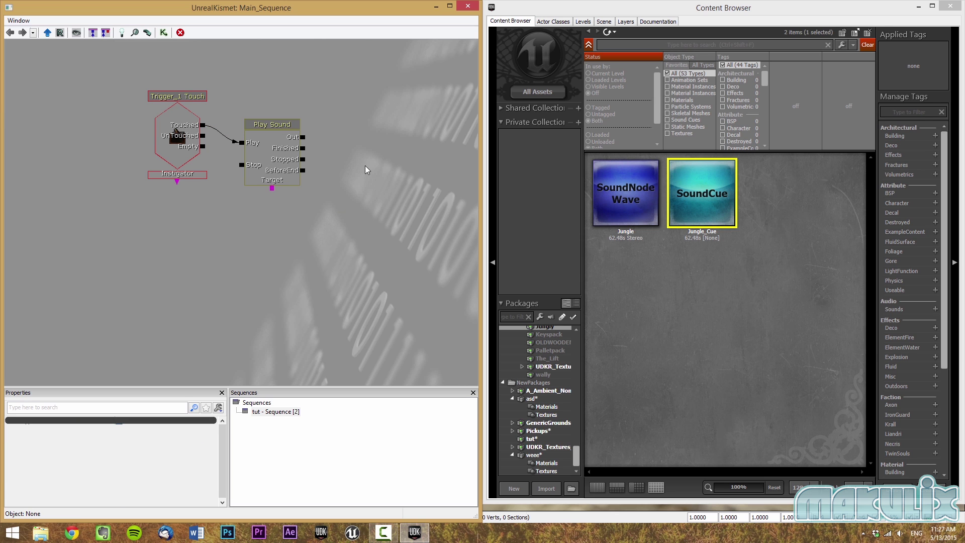
{"action": "left_click_drag", "start_coordinate": [365, 170], "coordinate": [339, 272]}
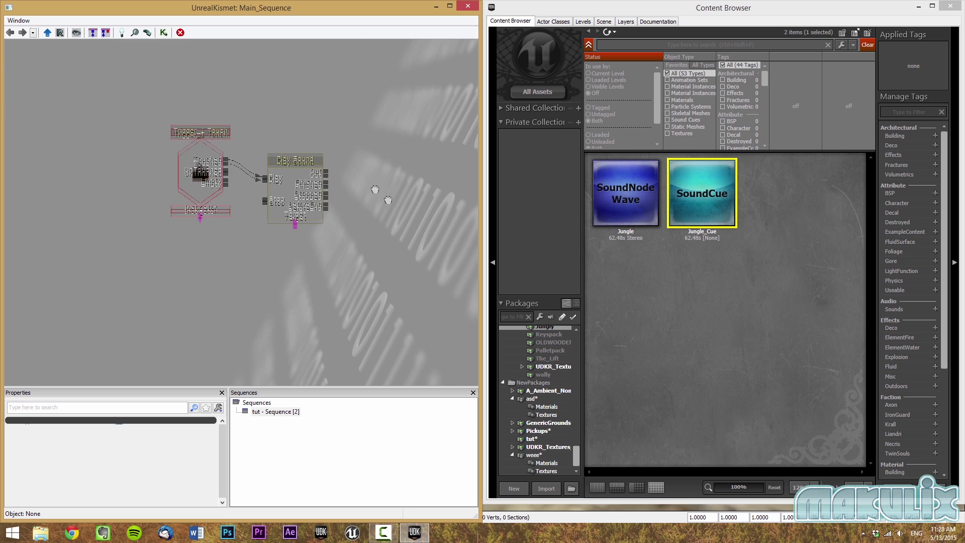
{"action": "mouse_move", "coordinate": [388, 200]}
{"action": "left_mouse_down"}
{"action": "mouse_move", "coordinate": [324, 205]}
{"action": "mouse_move", "coordinate": [324, 233]}
{"action": "mouse_move", "coordinate": [394, 200]}
{"action": "left_mouse_up"}
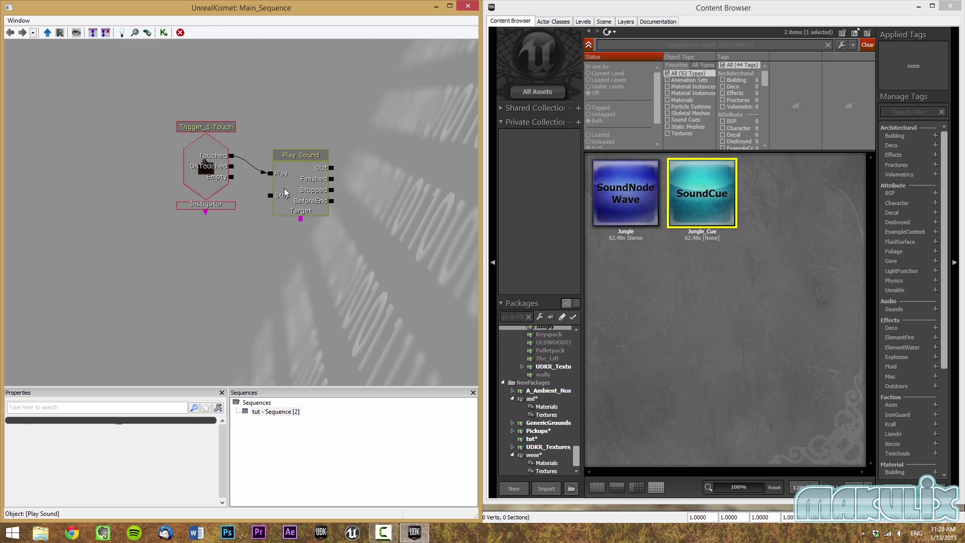
{"action": "left_click", "coordinate": [254, 171], "text": "alt"}
{"action": "left_click_drag", "start_coordinate": [234, 156], "coordinate": [270, 174]}
{"action": "left_click_drag", "start_coordinate": [299, 266], "coordinate": [269, 268]}
{"action": "left_click", "coordinate": [263, 161]}
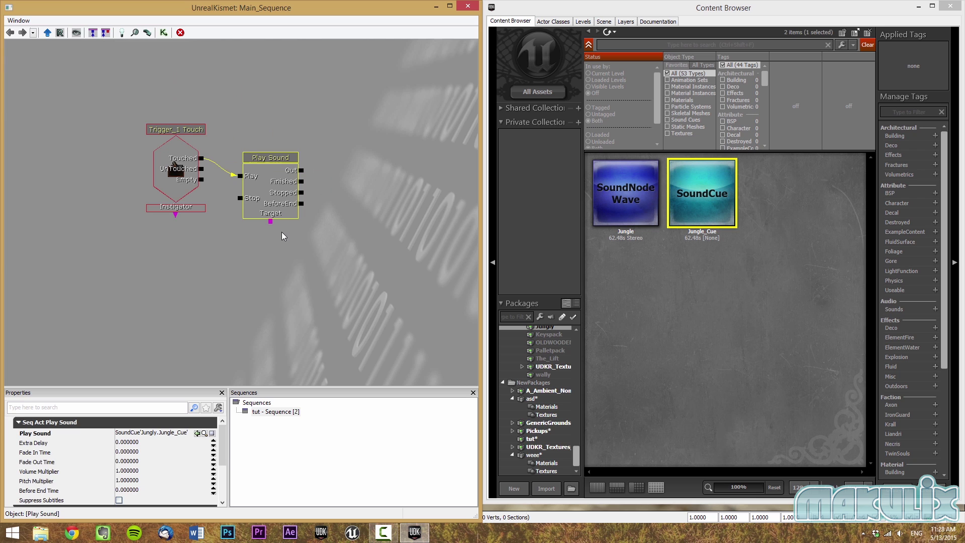
Add a Play Announcement action below Play Sound and connect its In input to the trigger's Touched output.
{"action": "right_click", "coordinate": [315, 237]}
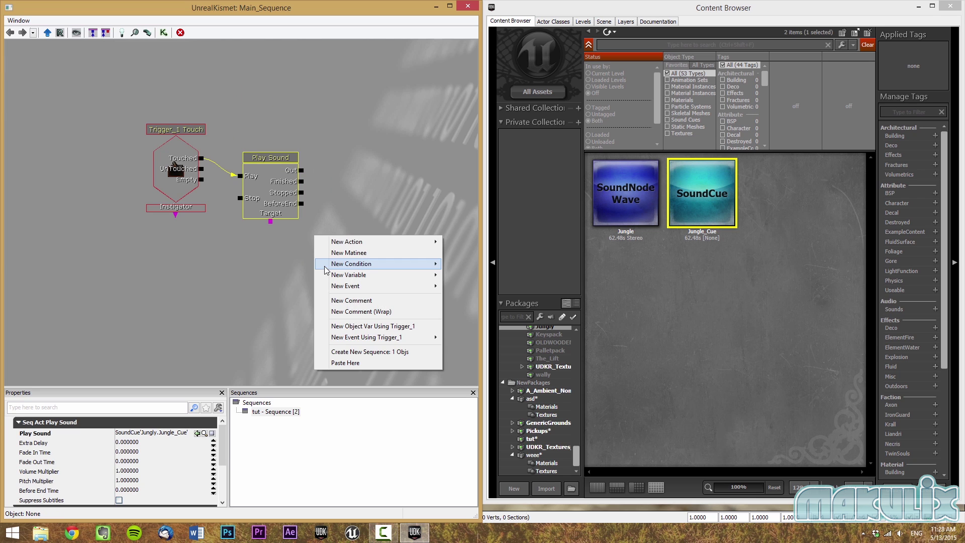
{"action": "mouse_move", "coordinate": [342, 242]}
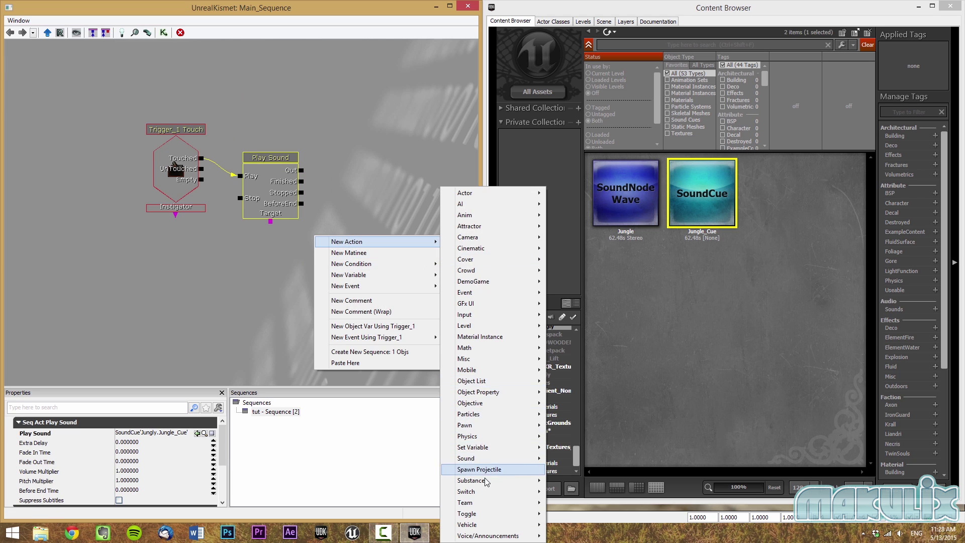
{"action": "mouse_move", "coordinate": [482, 537]}
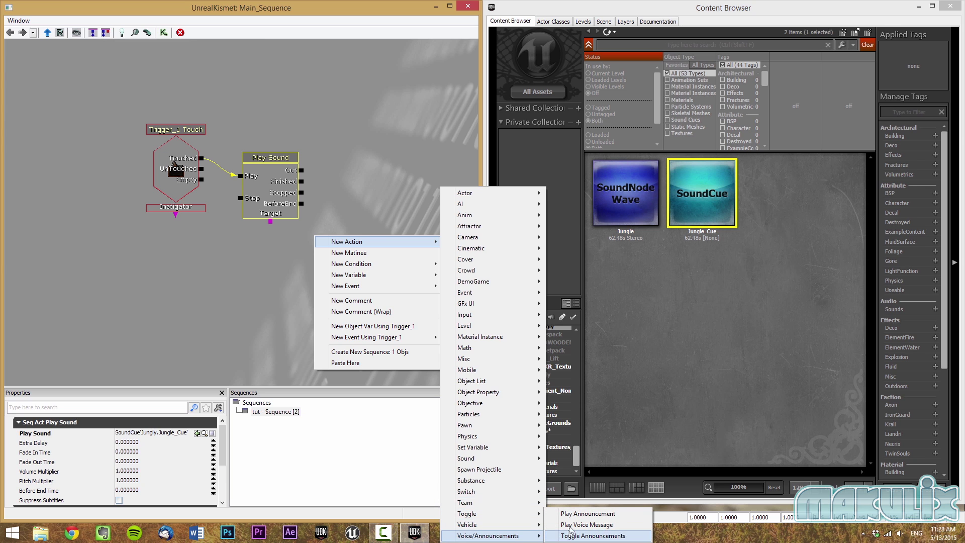
{"action": "left_click", "coordinate": [588, 514]}
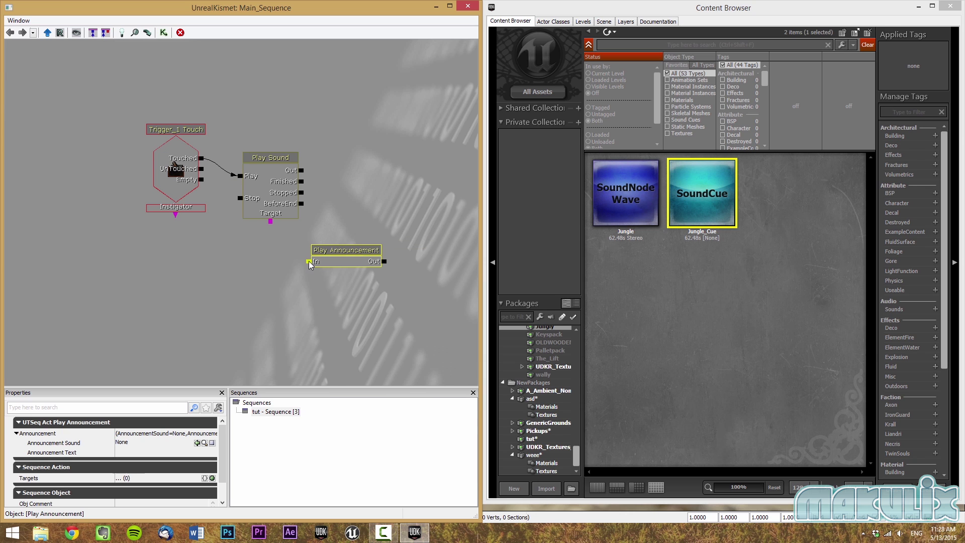
{"action": "left_click_drag", "start_coordinate": [315, 264], "coordinate": [201, 158]}
Set the Play Announcement action's announcement text to "You Are Going To Die Now".
{"action": "left_click", "coordinate": [337, 257]}
{"action": "left_click", "coordinate": [132, 453]}
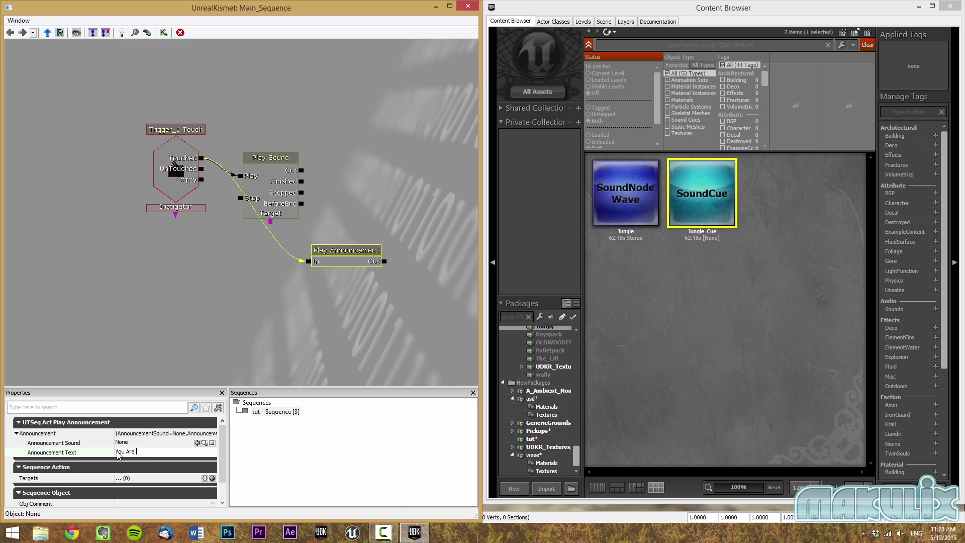
{"action": "type", "text": "Now"}
{"action": "left_click", "coordinate": [222, 305]}
{"action": "left_click", "coordinate": [265, 198]}
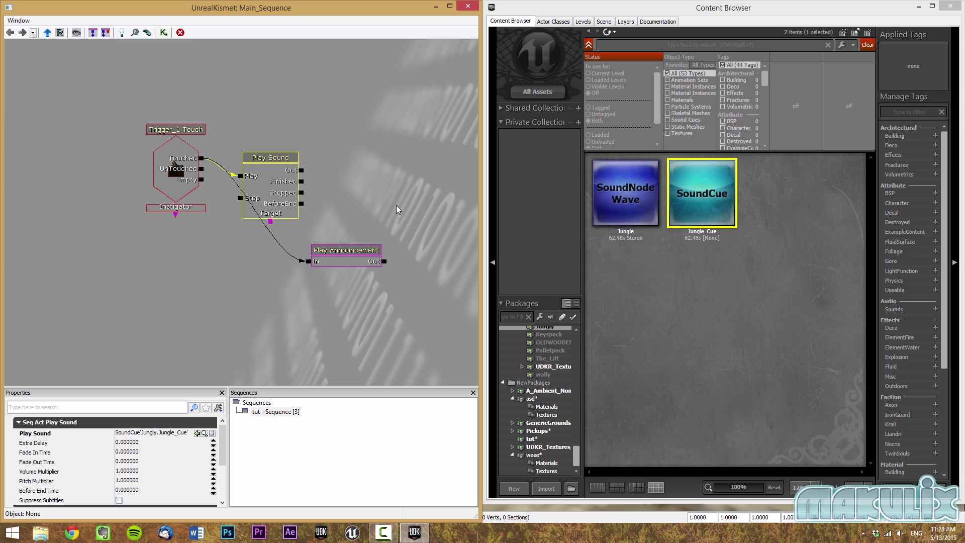
Minimize the Kismet window and the Content Browser to return to the level viewport.
{"action": "left_click_drag", "start_coordinate": [397, 209], "coordinate": [354, 179]}
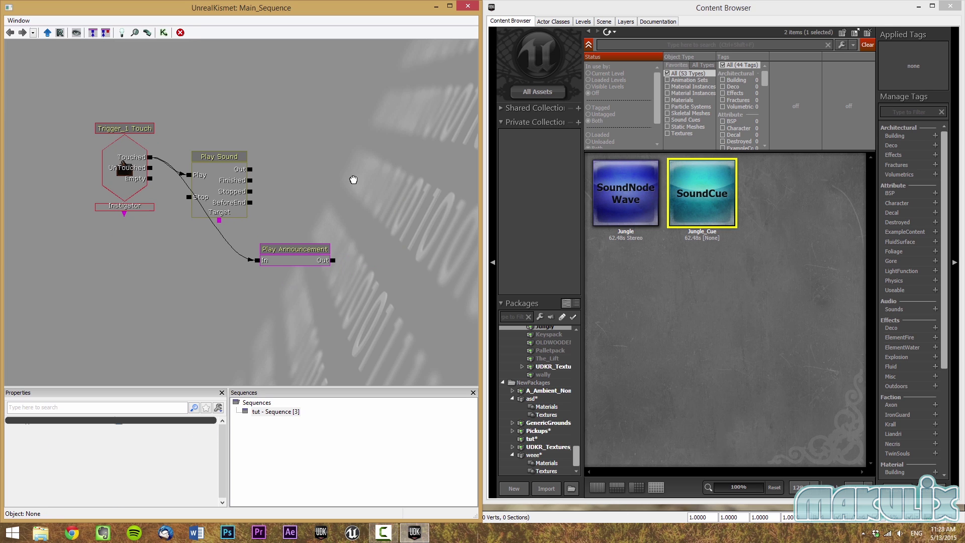
{"action": "left_click", "coordinate": [437, 7]}
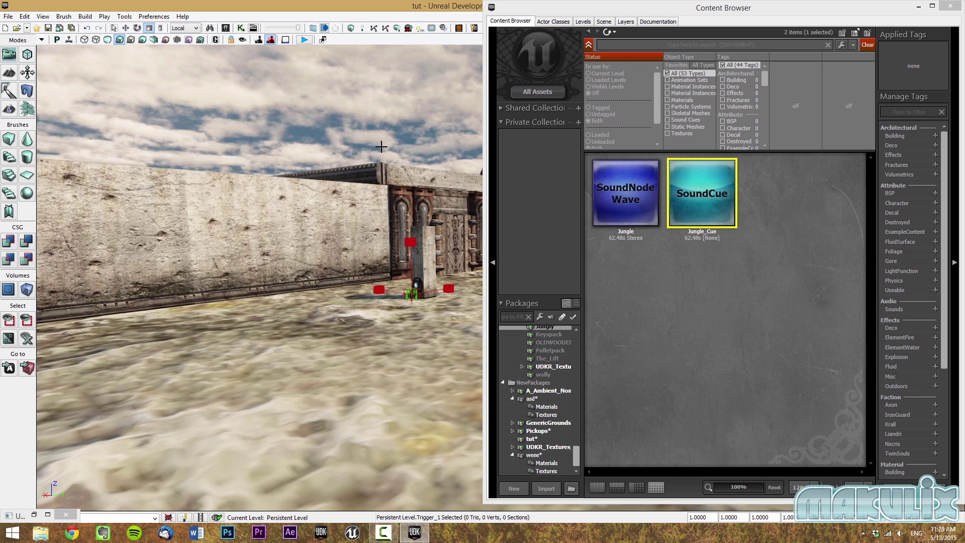
{"action": "left_click", "coordinate": [919, 6]}
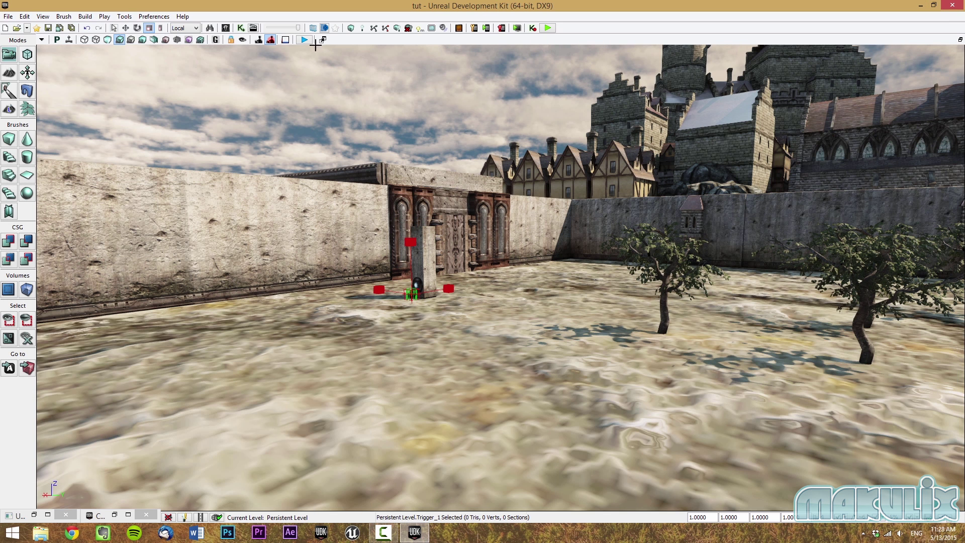
Select utgame as the Default Game Type in the World Properties and close them.
{"action": "left_click", "coordinate": [43, 17]}
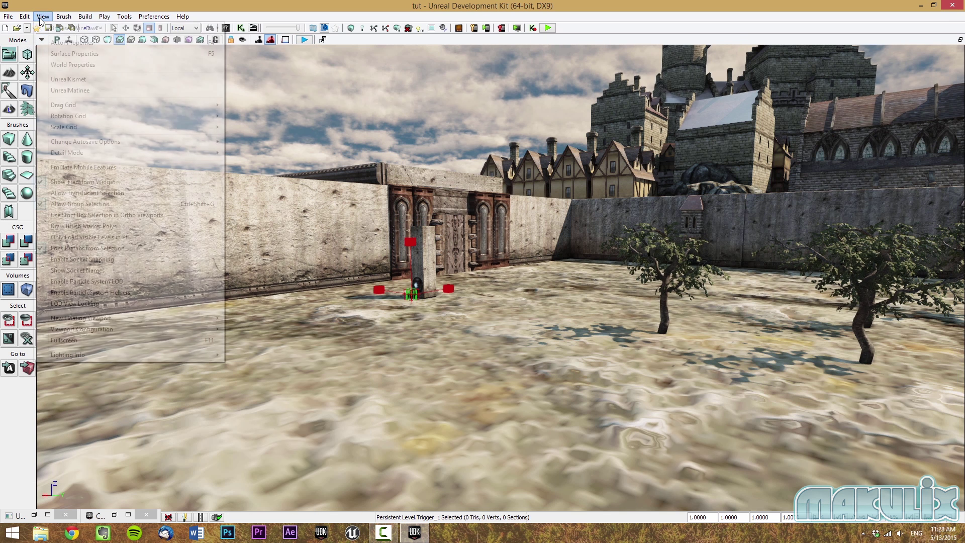
{"action": "left_click", "coordinate": [60, 65]}
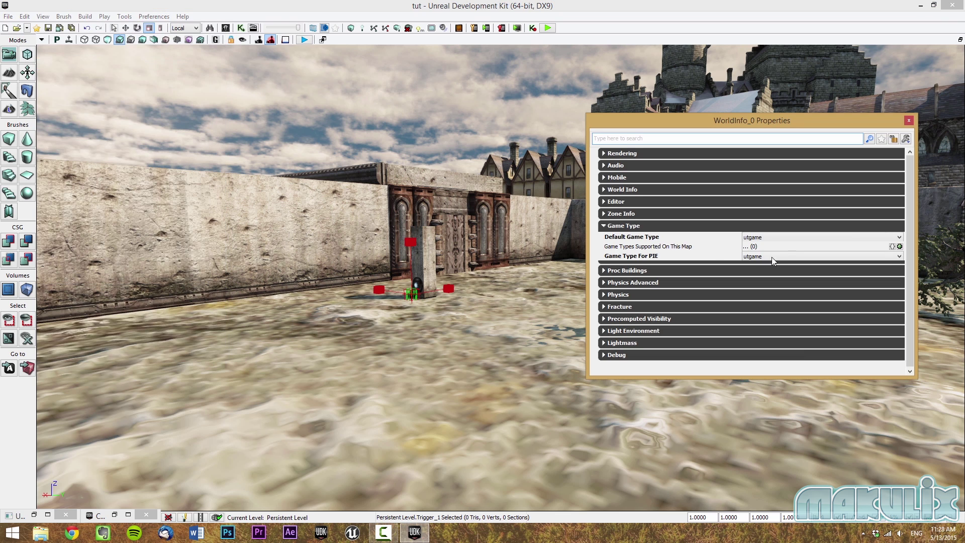
{"action": "left_click", "coordinate": [768, 238]}
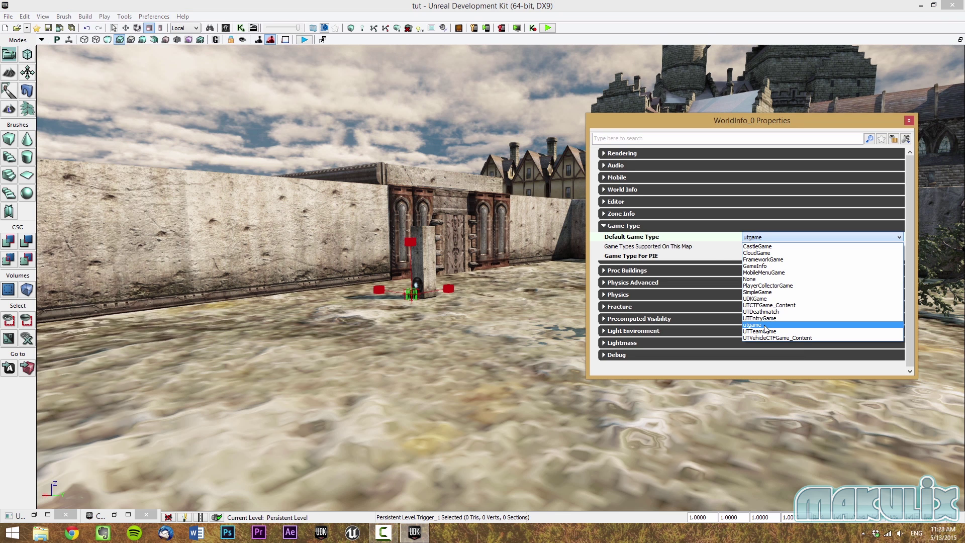
{"action": "left_click", "coordinate": [764, 326]}
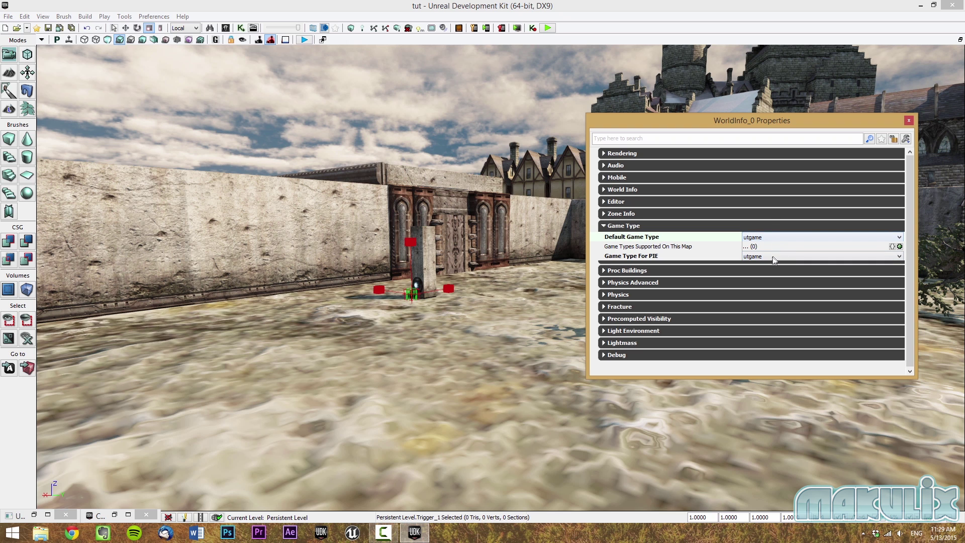
{"action": "left_click", "coordinate": [909, 121]}
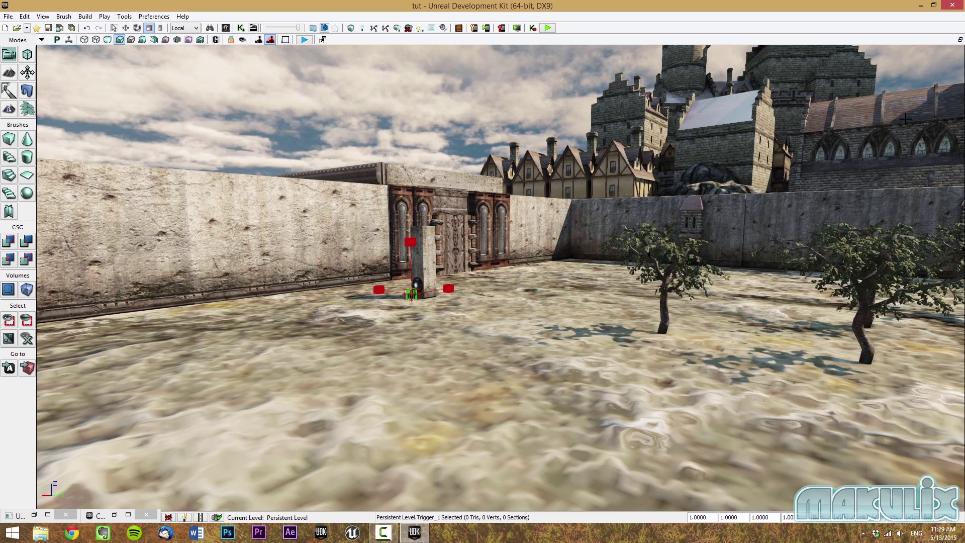
Play the level in the viewport, walk into the trigger by the pillar to test the announcement and sound, and end the session.
{"action": "left_click", "coordinate": [305, 40]}
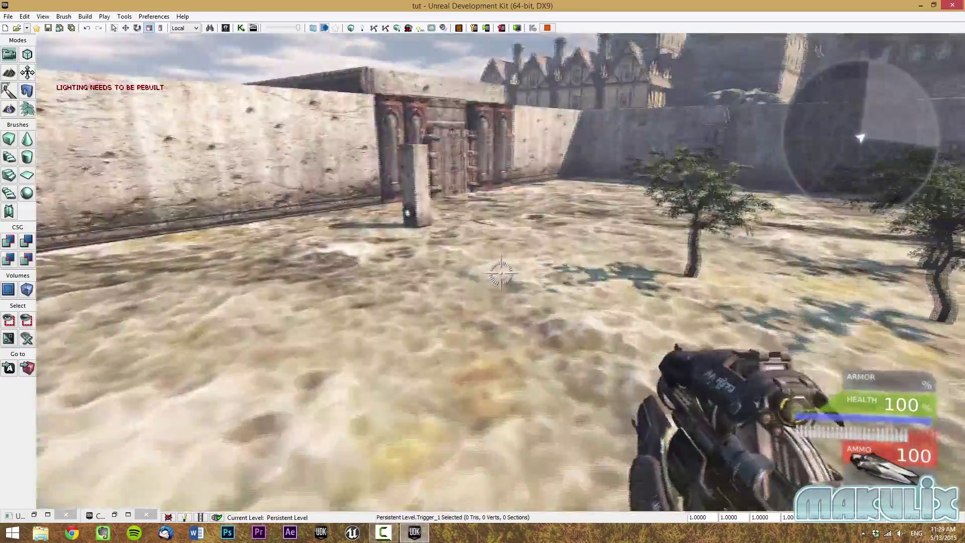
{"action": "key", "text": "w"}
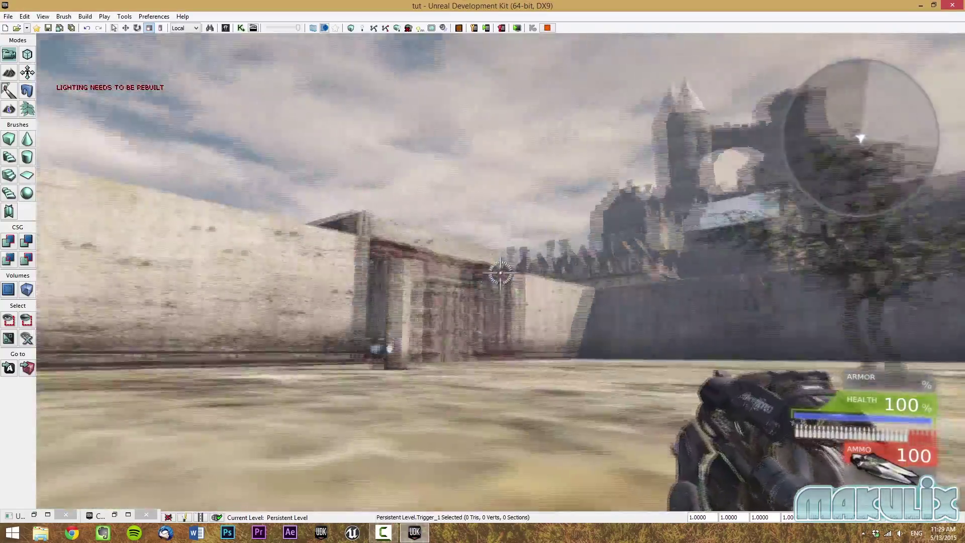
{"action": "key", "text": "w"}
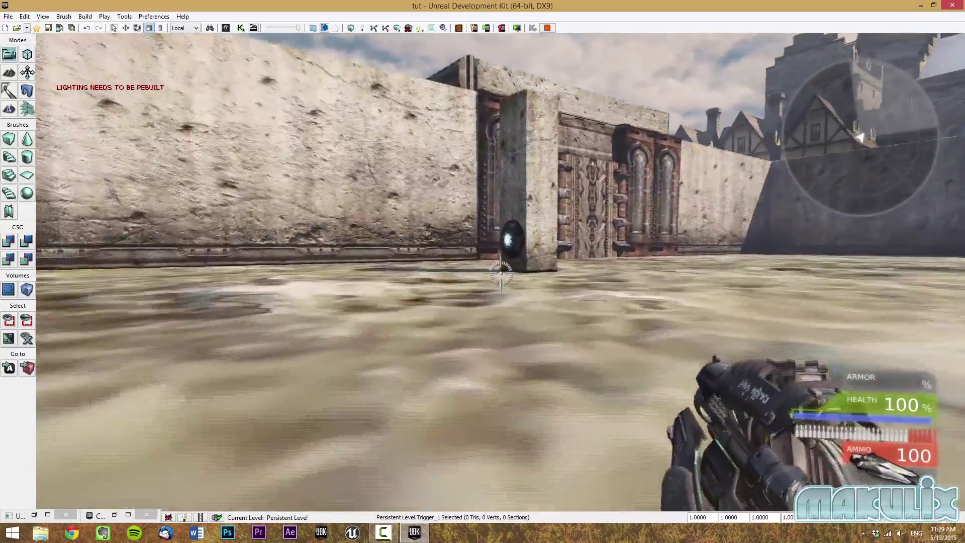
{"action": "key", "text": "w"}
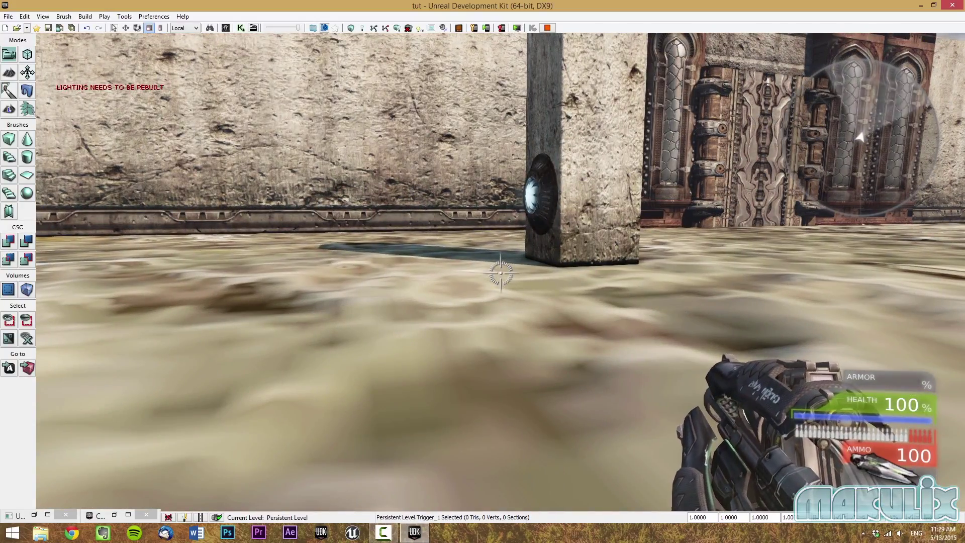
{"action": "key", "text": "w"}
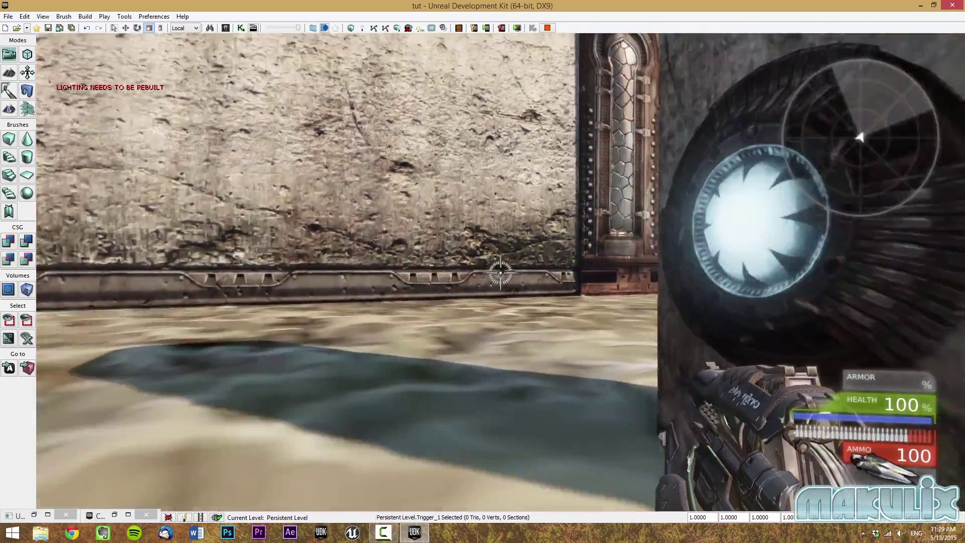
{"action": "key", "text": "w"}
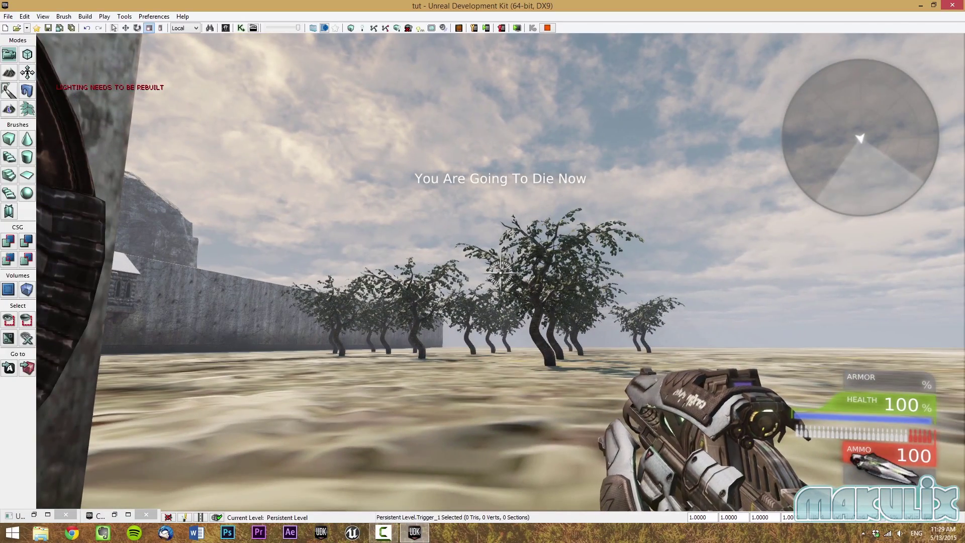
{"action": "key", "text": "w"}
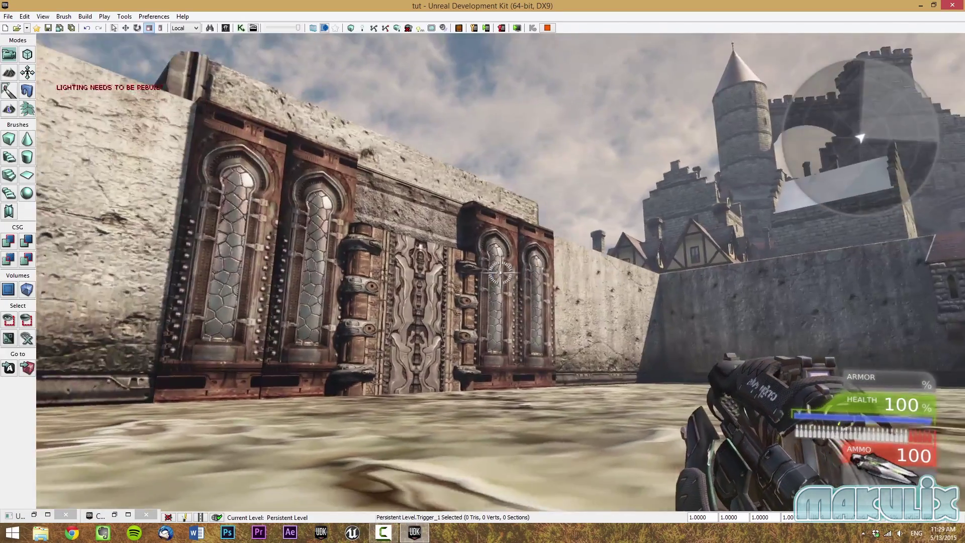
{"action": "key", "text": "w"}
{"action": "key", "text": "Escape"}
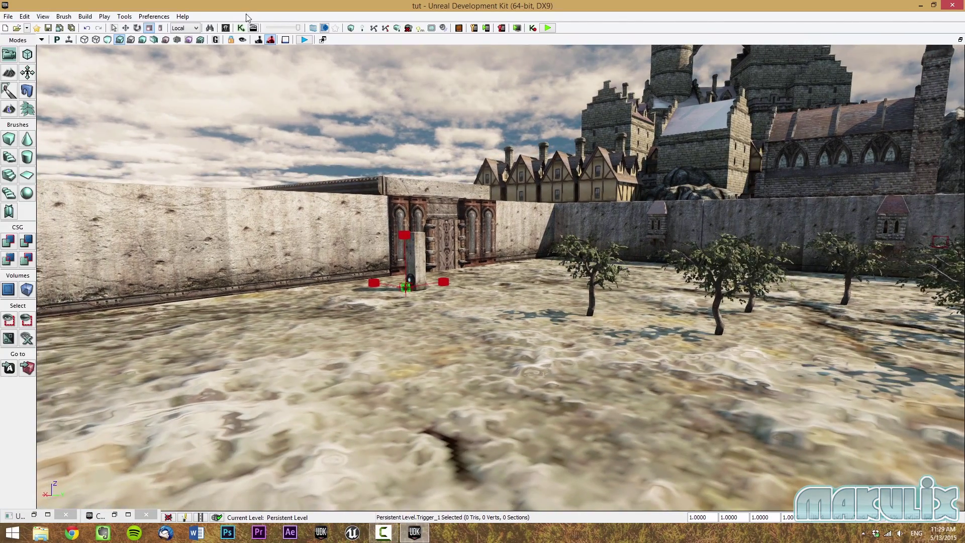
Reopen Kismet, disconnect Play Sound from the trigger while keeping Touched linked to Play Announcement, and move Play Sound away from them.
{"action": "left_click", "coordinate": [240, 28]}
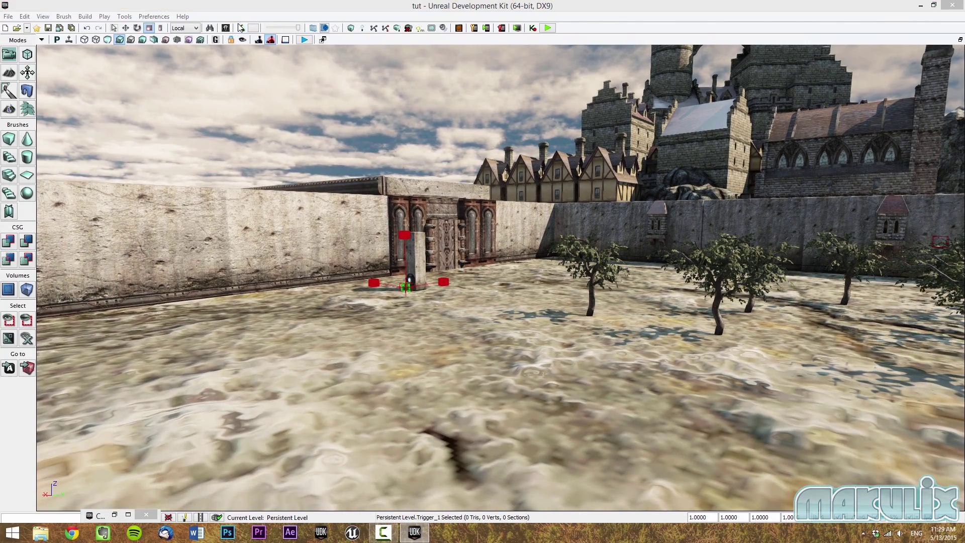
{"action": "left_click_drag", "start_coordinate": [312, 17], "coordinate": [388, 1]}
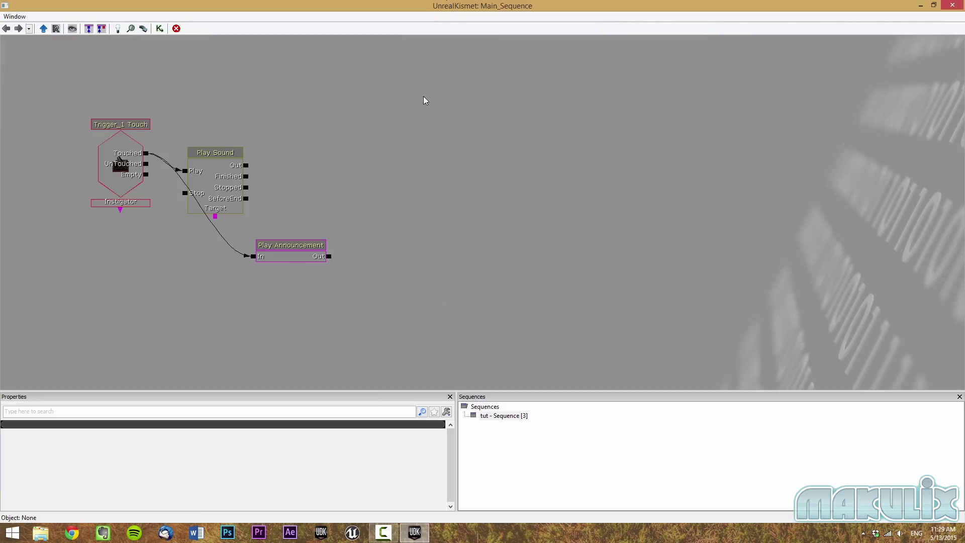
{"action": "left_click", "coordinate": [176, 170], "text": "alt"}
{"action": "left_click", "coordinate": [175, 170], "text": "alt"}
{"action": "left_click_drag", "start_coordinate": [253, 257], "coordinate": [152, 159]}
{"action": "left_click", "coordinate": [213, 167]}
{"action": "left_click_drag", "start_coordinate": [214, 167], "coordinate": [503, 114]}
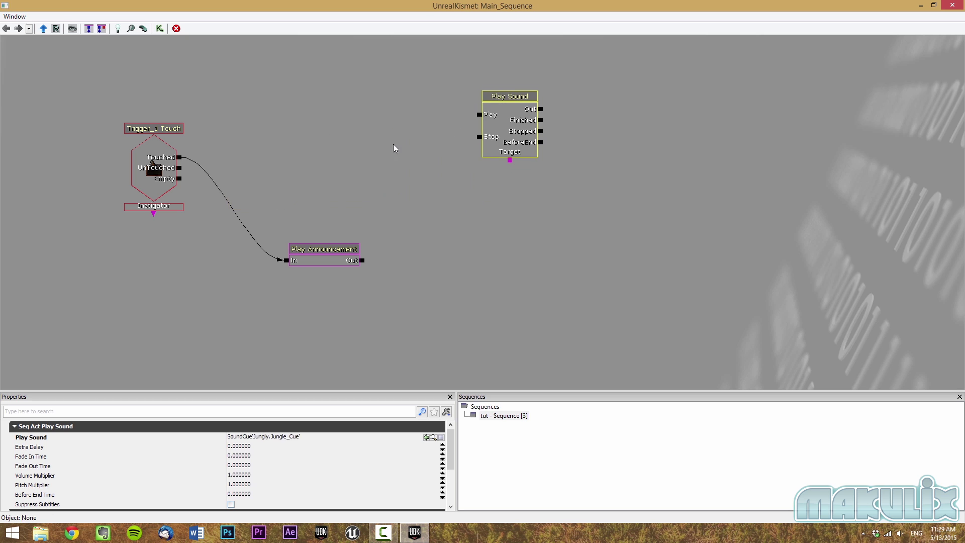
Add a Level Loaded event between the trigger's Touch event and the Play Sound action.
{"action": "left_click", "coordinate": [394, 149]}
{"action": "right_click", "coordinate": [313, 103]}
{"action": "mouse_move", "coordinate": [338, 146]}
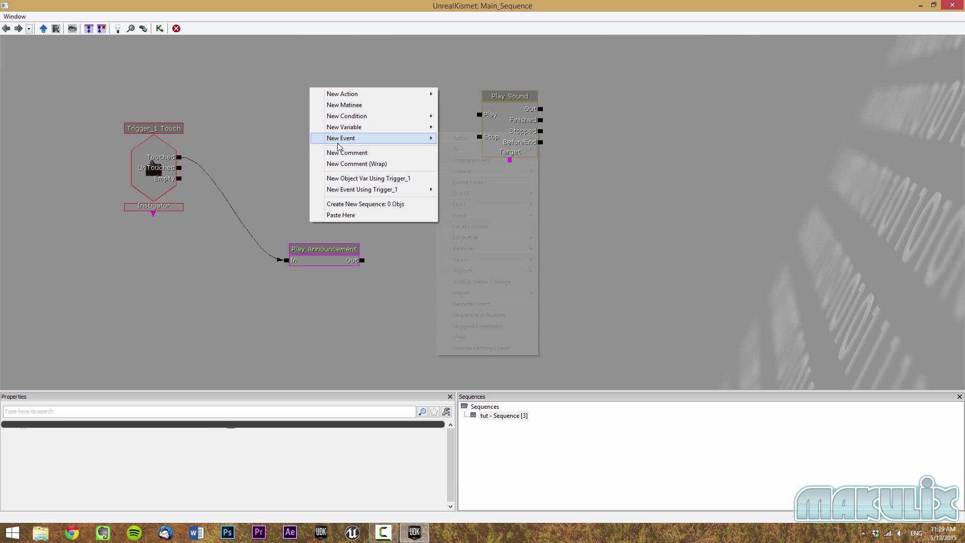
{"action": "left_click", "coordinate": [505, 226]}
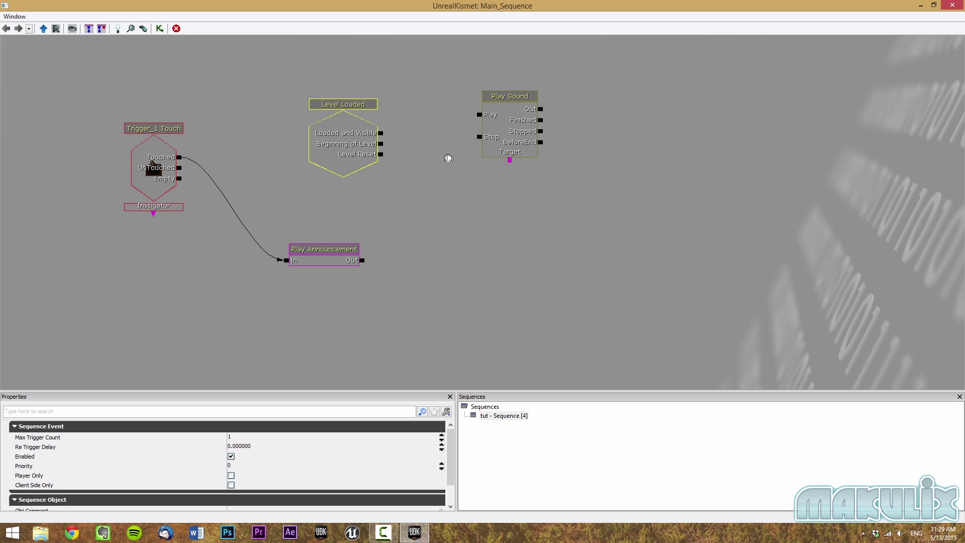
{"action": "left_click_drag", "start_coordinate": [448, 157], "coordinate": [416, 207]}
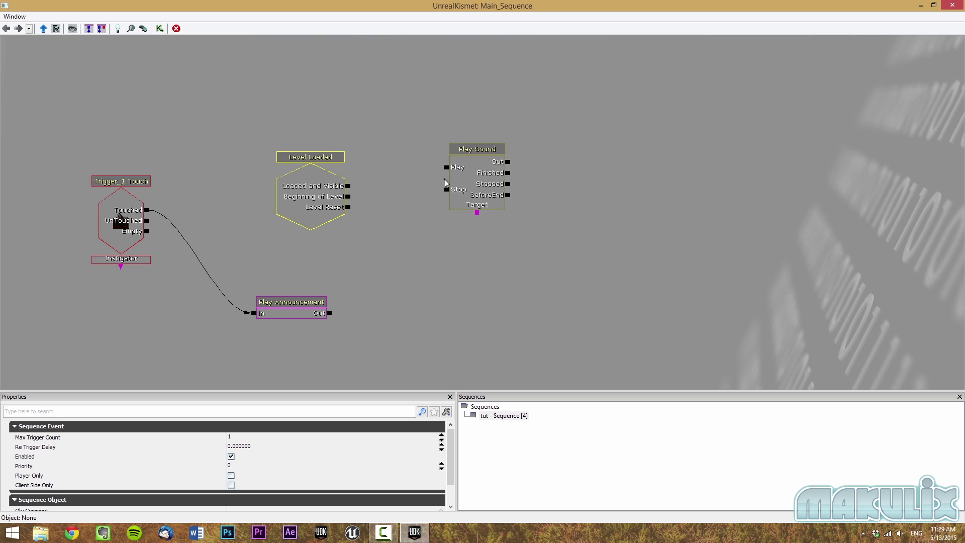
Connect the Loaded and Visible output of Level Loaded to the Play input of Play Sound.
{"action": "left_click", "coordinate": [348, 187]}
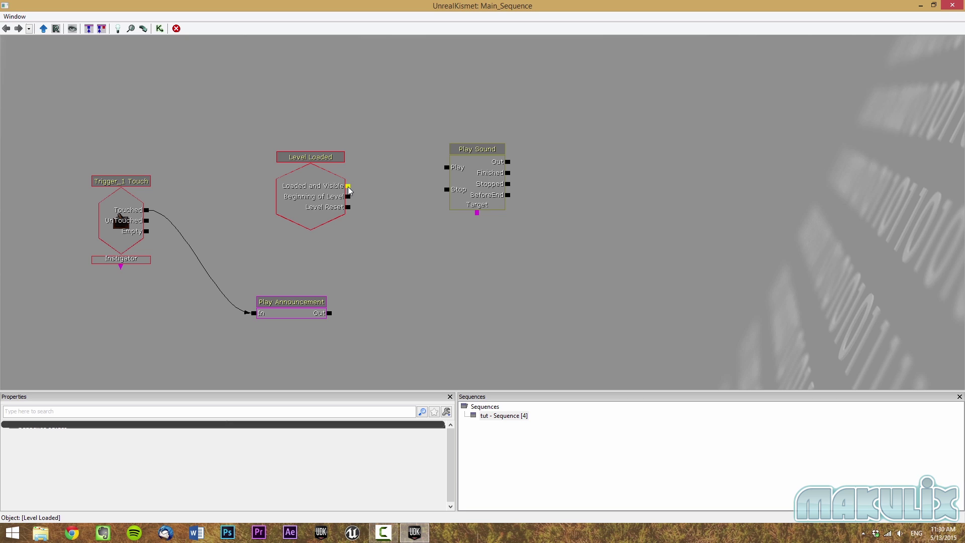
{"action": "left_click_drag", "start_coordinate": [348, 186], "coordinate": [448, 168]}
{"action": "left_click", "coordinate": [459, 170]}
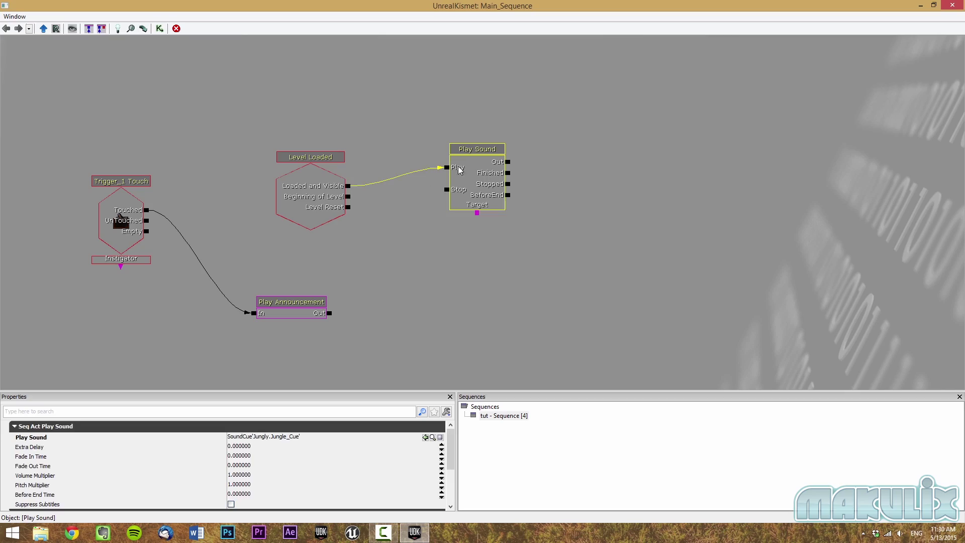
Minimize Kismet, play the level in the viewport to test the sound on level load, and end the session.
{"action": "left_click", "coordinate": [921, 5]}
{"action": "left_click", "coordinate": [304, 39]}
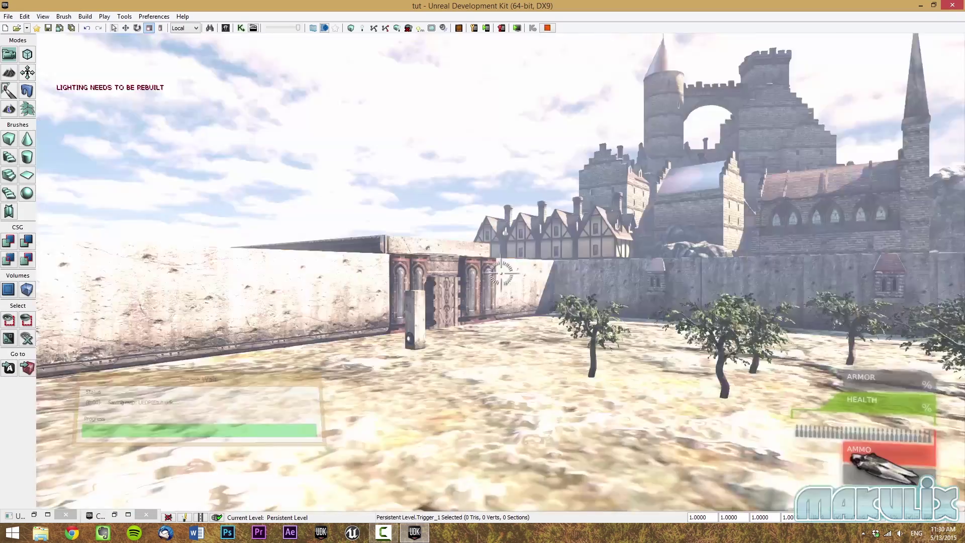
{"action": "key", "text": "w"}
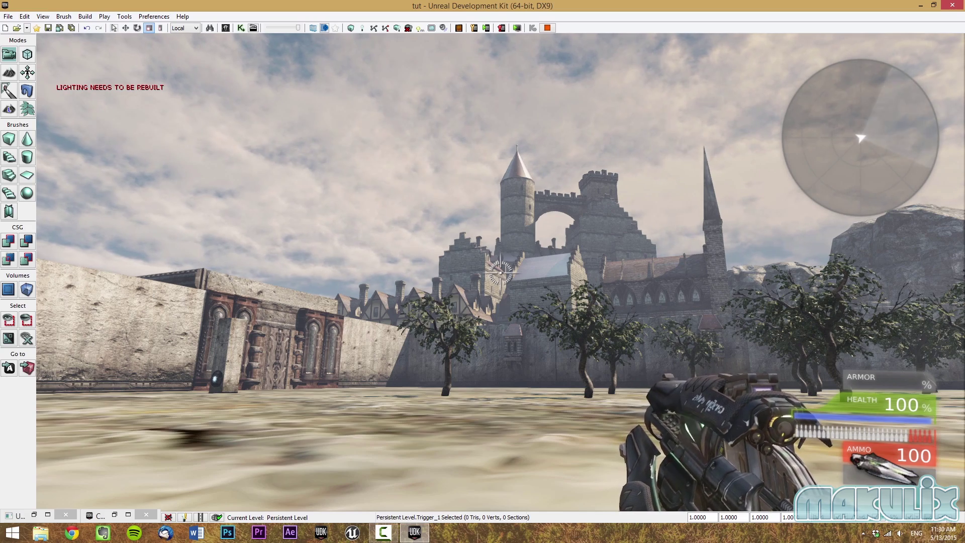
{"action": "key", "text": "w"}
{"action": "key", "text": "Escape"}
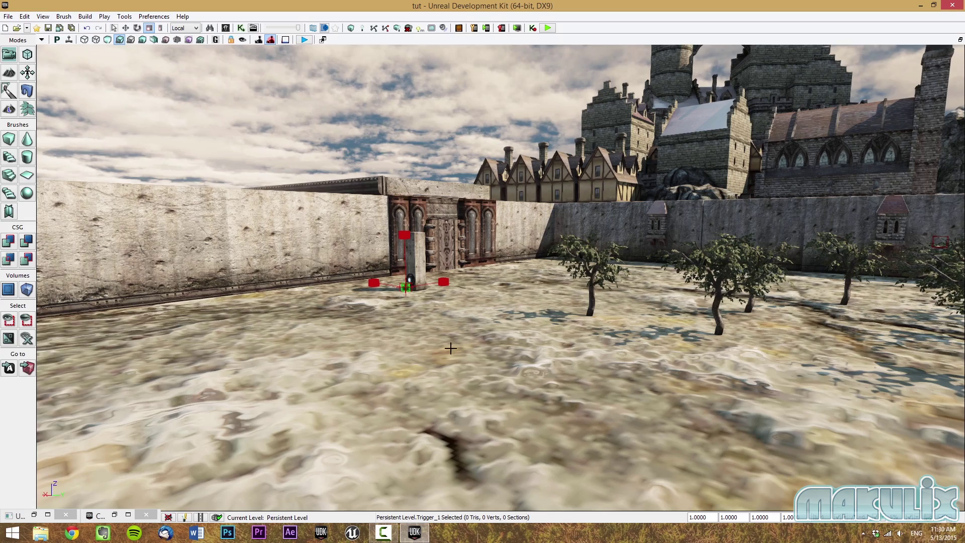
Survey the courtyard from the pillar trigger across to the group of trees.
{"action": "key", "text": "d"}
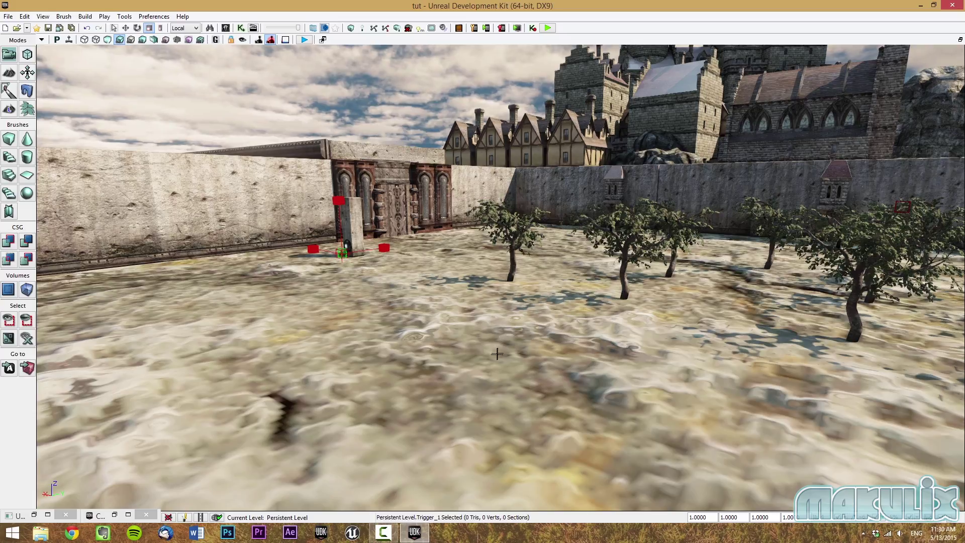
{"action": "mouse_move", "coordinate": [498, 354]}
{"action": "right_mouse_down"}
{"action": "mouse_move", "coordinate": [493, 361]}
{"action": "mouse_move", "coordinate": [507, 347]}
{"action": "mouse_move", "coordinate": [482, 362]}
{"action": "mouse_move", "coordinate": [505, 339]}
{"action": "mouse_move", "coordinate": [518, 351]}
{"action": "mouse_move", "coordinate": [503, 361]}
{"action": "right_mouse_up"}
{"action": "key", "text": "s"}
{"action": "left_click", "coordinate": [481, 346]}
{"action": "key", "text": "s"}
{"action": "key", "text": "s"}
{"action": "key", "text": "w"}
{"action": "key", "text": "space"}
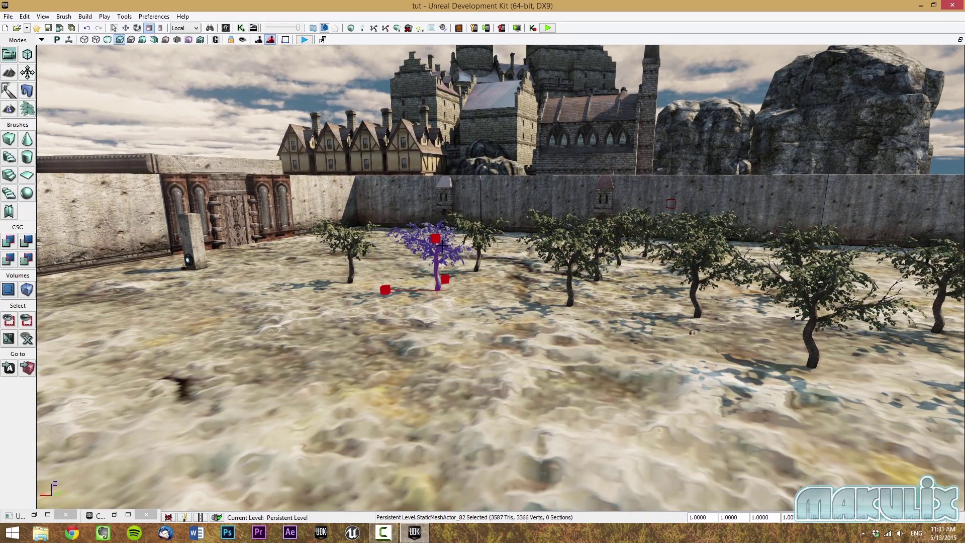
{"action": "key", "text": "w"}
{"action": "right_click_drag", "start_coordinate": [486, 290], "coordinate": [782, 425]}
Play the level among the trees, walk up to the trunks to check their collision, and end the session.
{"action": "left_click", "coordinate": [307, 43]}
{"action": "left_click", "coordinate": [305, 41]}
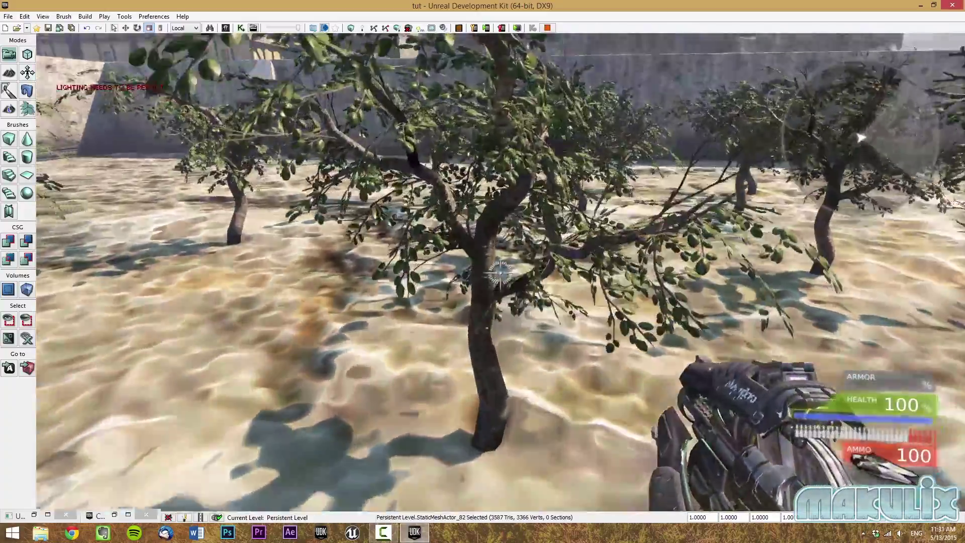
{"action": "key", "text": "w"}
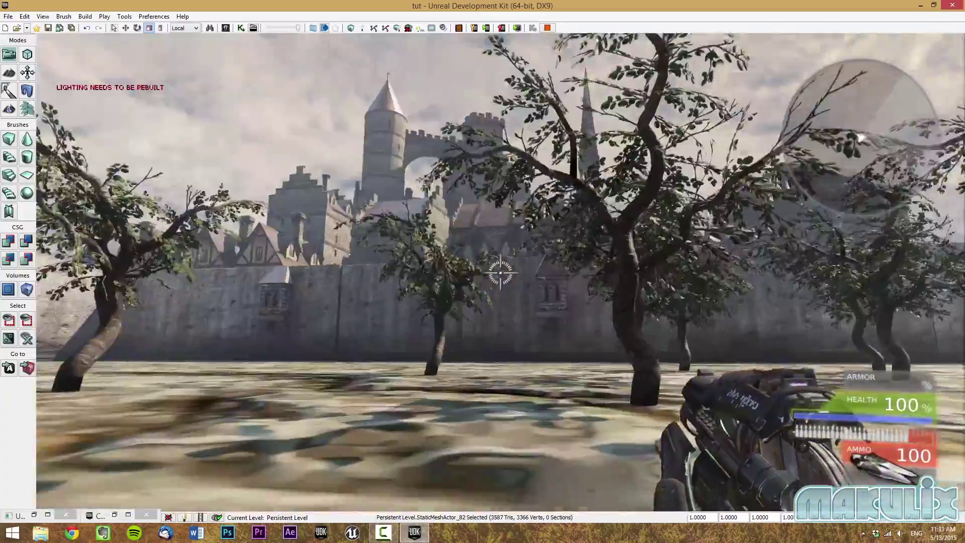
{"action": "key", "text": "w"}
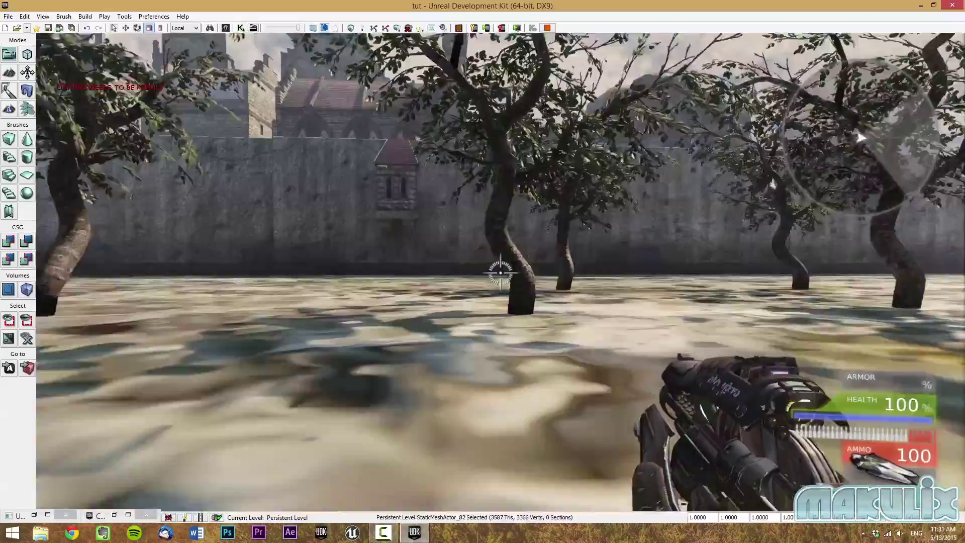
{"action": "key", "text": "w"}
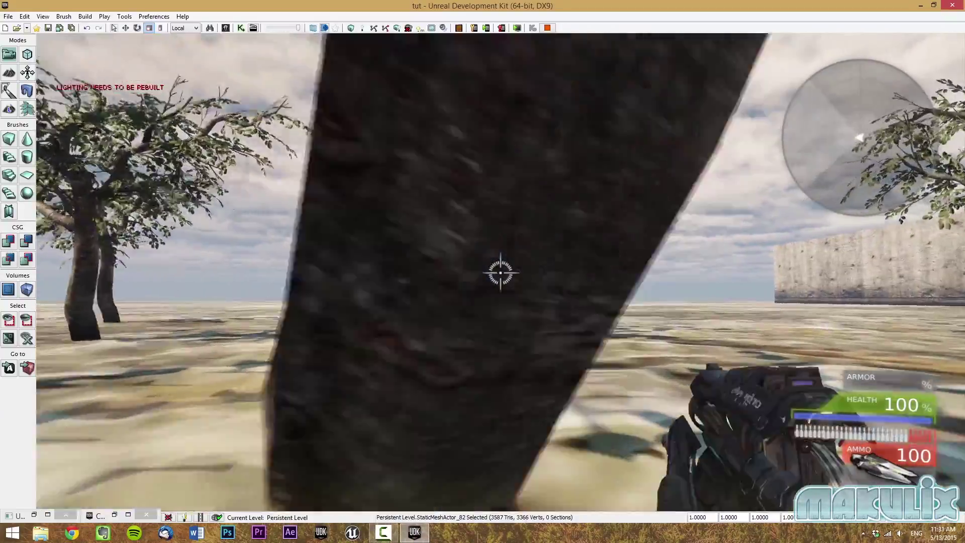
{"action": "key", "text": "Escape"}
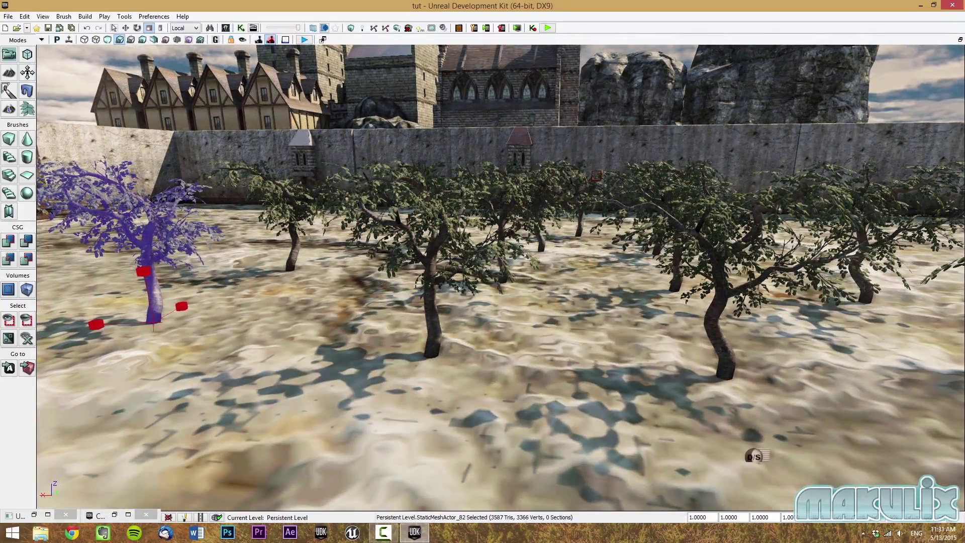
Find the middle tree's mesh in the Content Browser and open it in the Static Mesh Editor.
{"action": "right_click", "coordinate": [433, 277]}
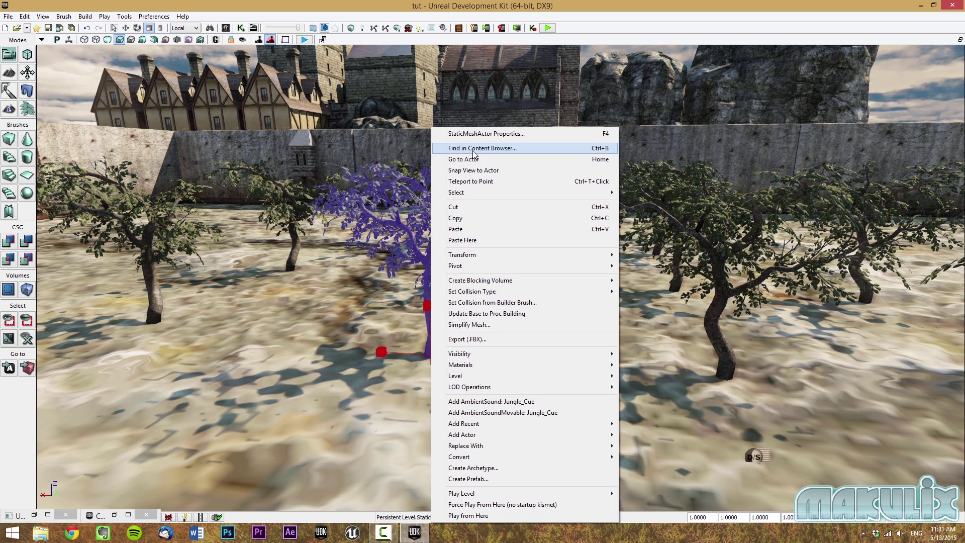
{"action": "left_click", "coordinate": [473, 149]}
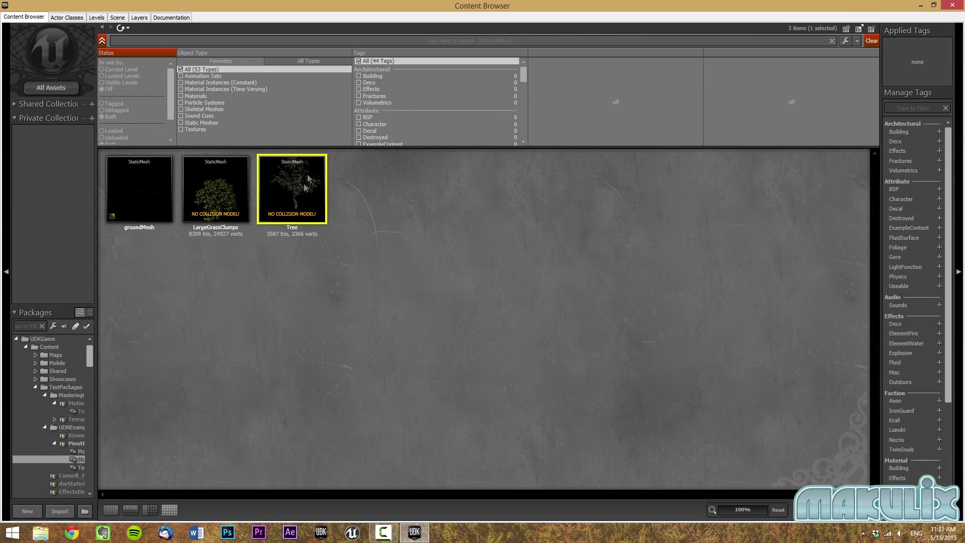
{"action": "mouse_move", "coordinate": [302, 188]}
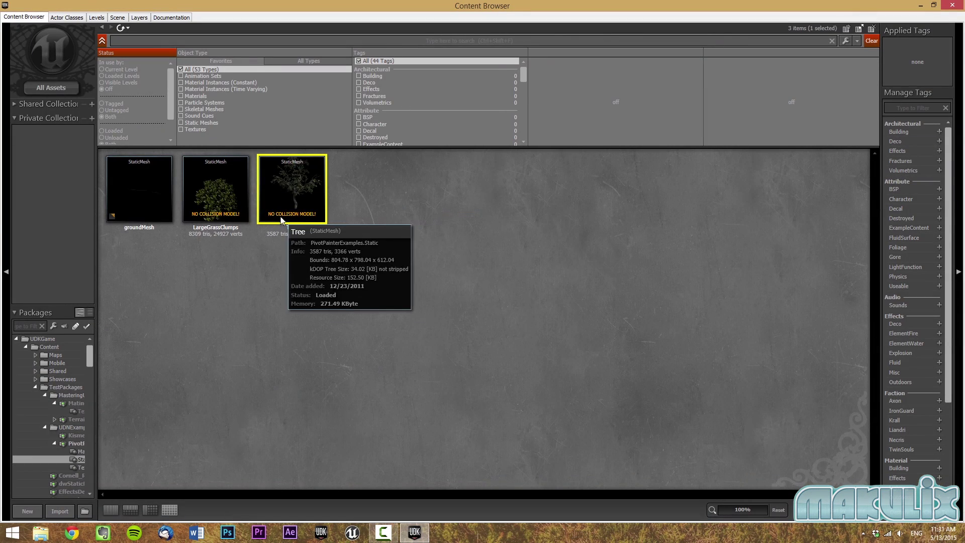
{"action": "double_click", "coordinate": [339, 8]}
{"action": "left_click_drag", "start_coordinate": [622, 88], "coordinate": [964, 90]}
{"action": "double_click", "coordinate": [781, 199]}
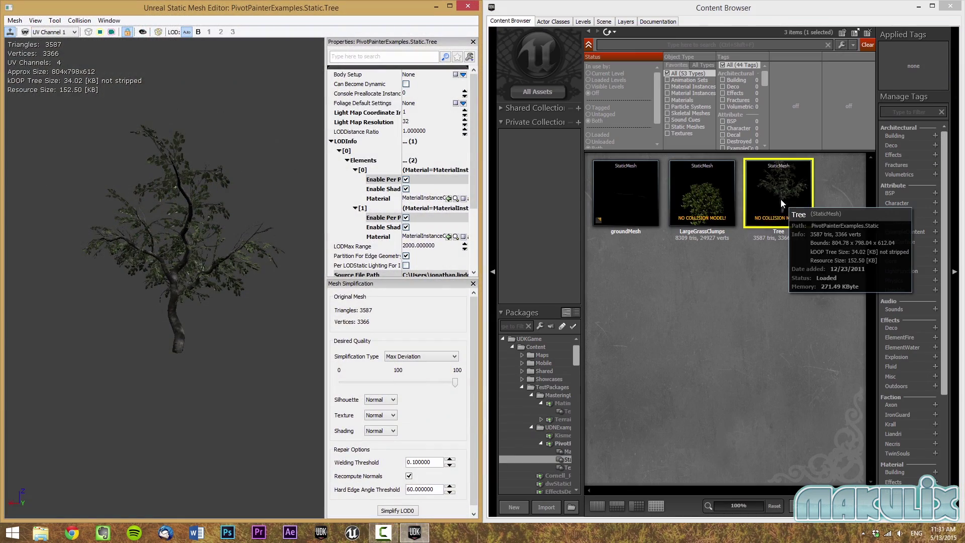
Generate auto convex collision for the tree with Max Hull Verts 19, and reapply it with higher Depth and Max Hull Verts.
{"action": "left_click", "coordinate": [79, 22]}
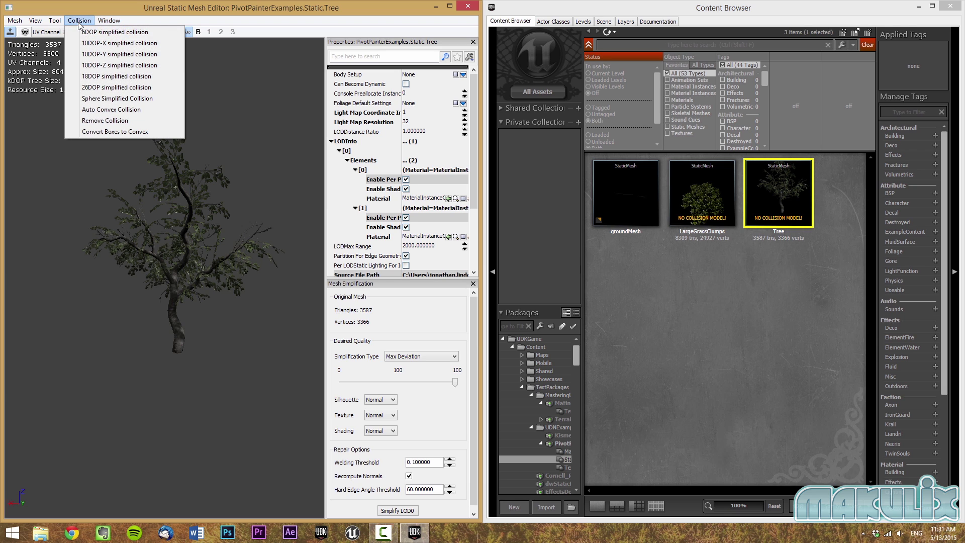
{"action": "left_click", "coordinate": [91, 110]}
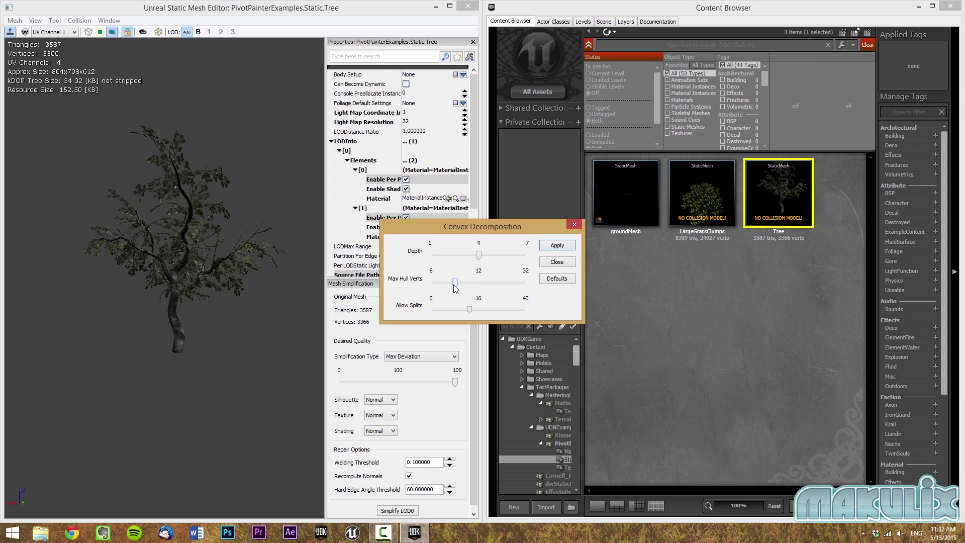
{"action": "left_click_drag", "start_coordinate": [461, 288], "coordinate": [479, 288]}
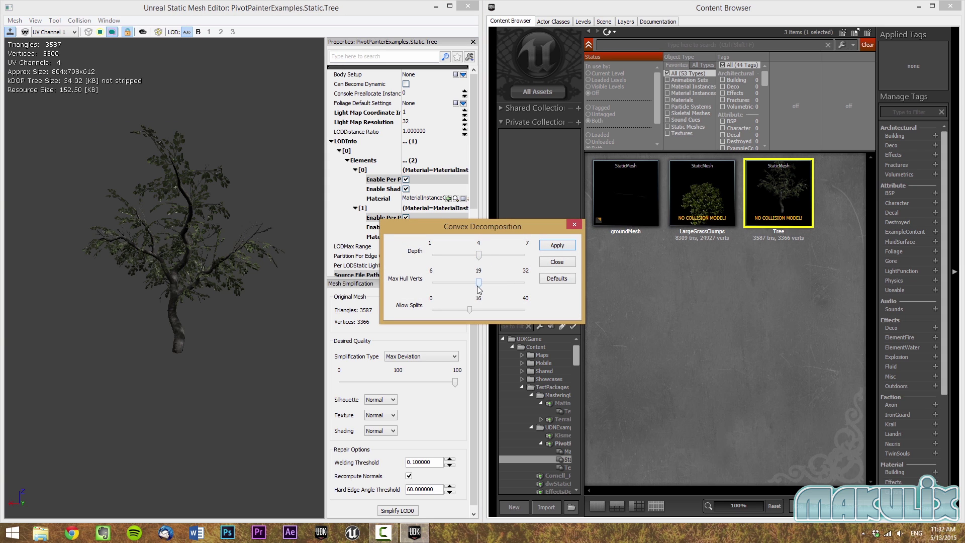
{"action": "left_click", "coordinate": [557, 246]}
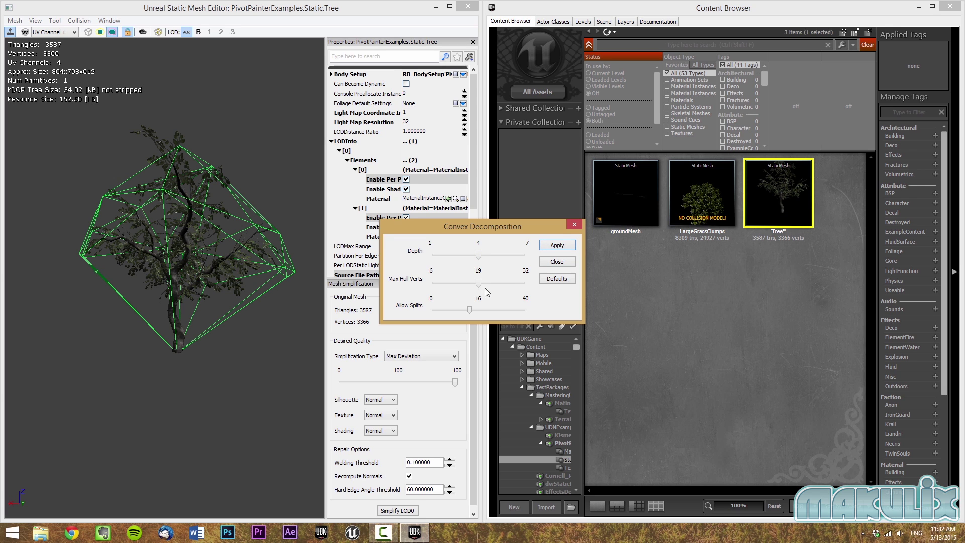
{"action": "left_click_drag", "start_coordinate": [480, 256], "coordinate": [493, 257]}
{"action": "left_click_drag", "start_coordinate": [479, 284], "coordinate": [496, 282]}
{"action": "left_click", "coordinate": [555, 244]}
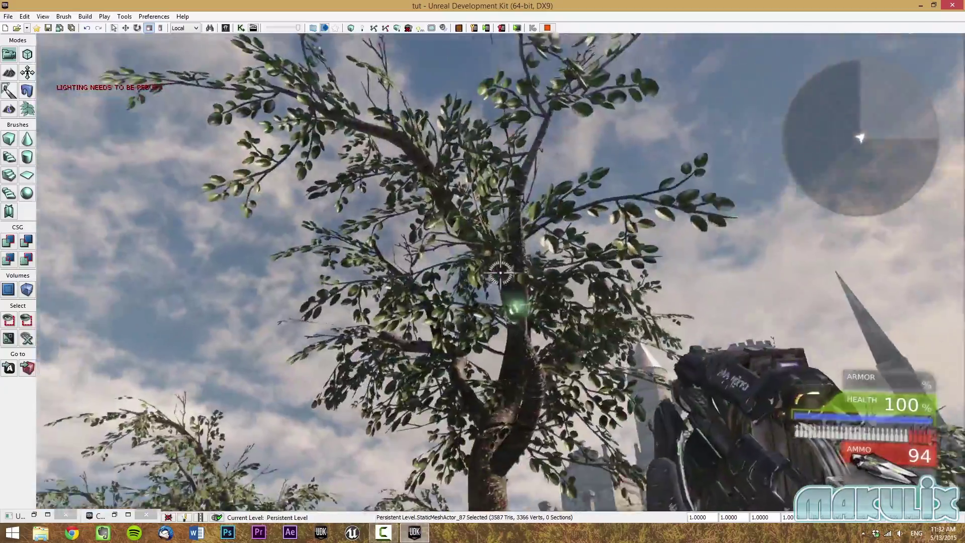
Walk through the trees in play mode to test the new collision, and end the session.
{"action": "key", "text": "w"}
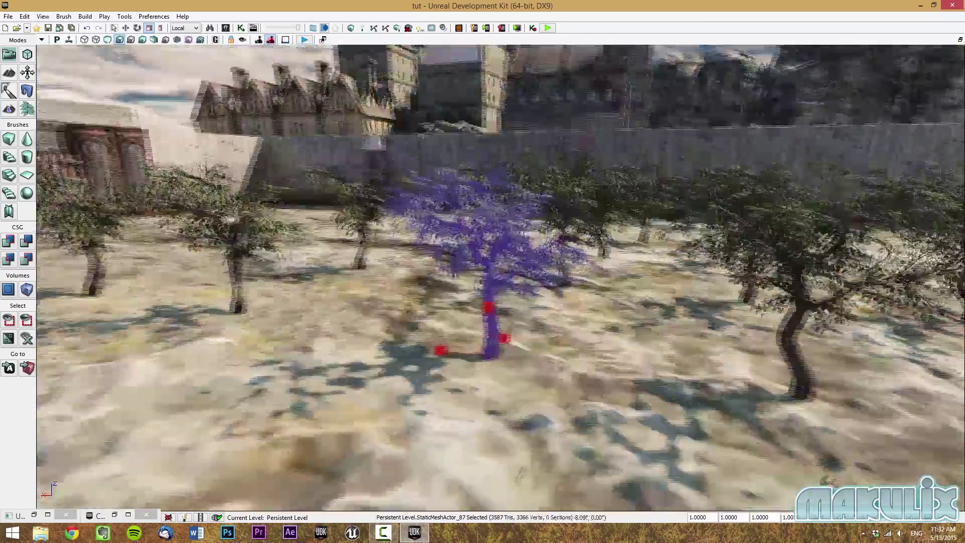
{"action": "right_click_drag", "start_coordinate": [500, 277], "coordinate": [468, 241]}
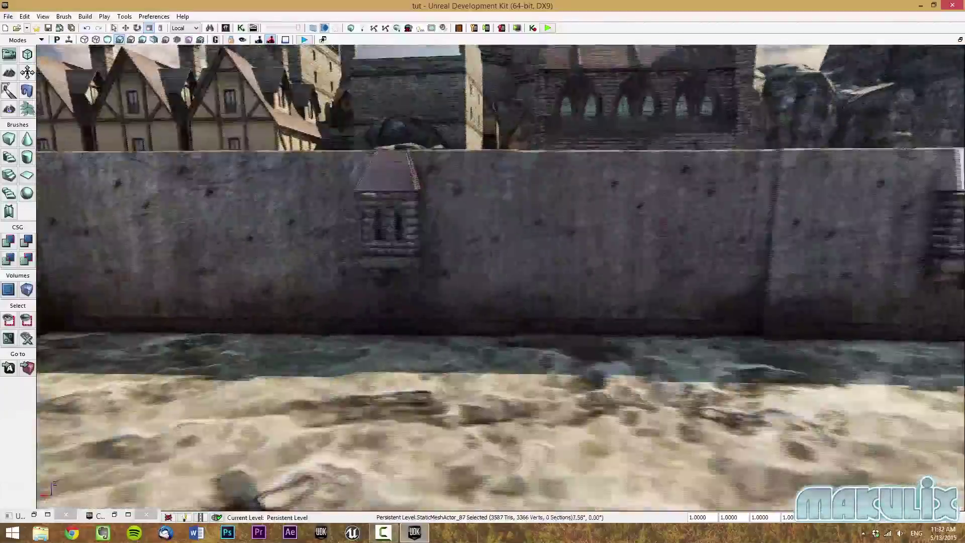
Find the mesh of the far courtyard wall's plain section in the Content Browser and open it in the Static Mesh Editor.
{"action": "right_click_drag", "start_coordinate": [501, 277], "coordinate": [507, 277]}
{"action": "key", "text": "d"}
{"action": "key", "text": "w"}
{"action": "right_click_drag", "start_coordinate": [382, 293], "coordinate": [348, 293]}
{"action": "key", "text": "a"}
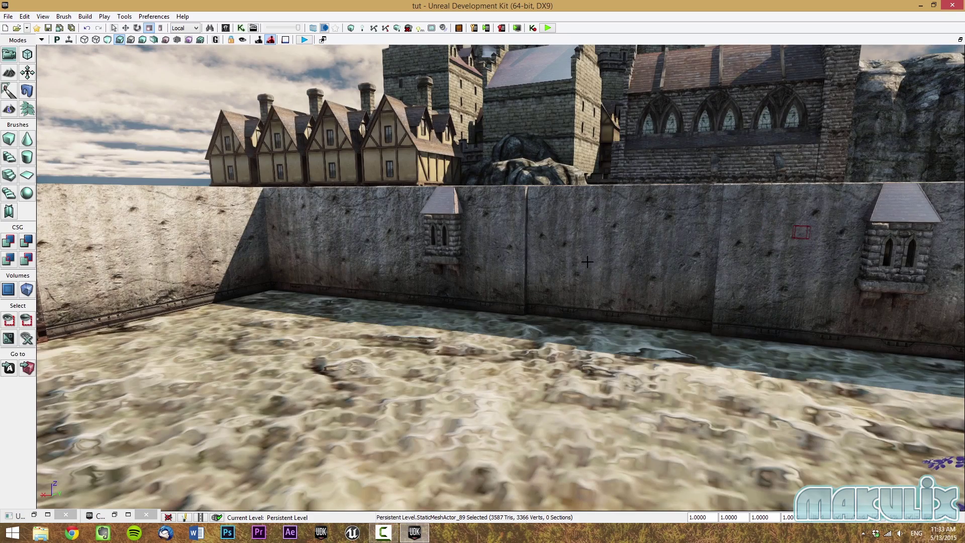
{"action": "key", "text": "w"}
{"action": "right_click_drag", "start_coordinate": [587, 261], "coordinate": [600, 264]}
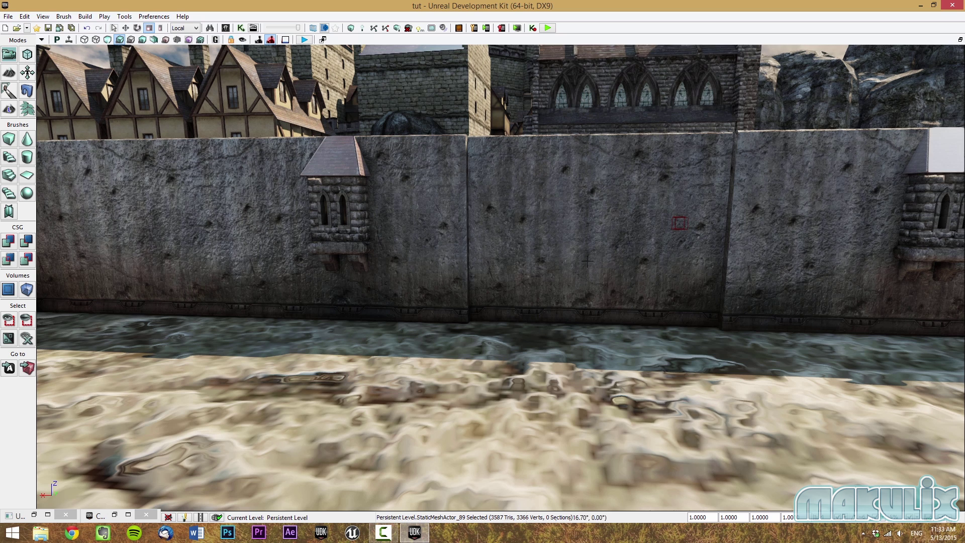
{"action": "left_click", "coordinate": [576, 237]}
{"action": "right_click", "coordinate": [574, 234]}
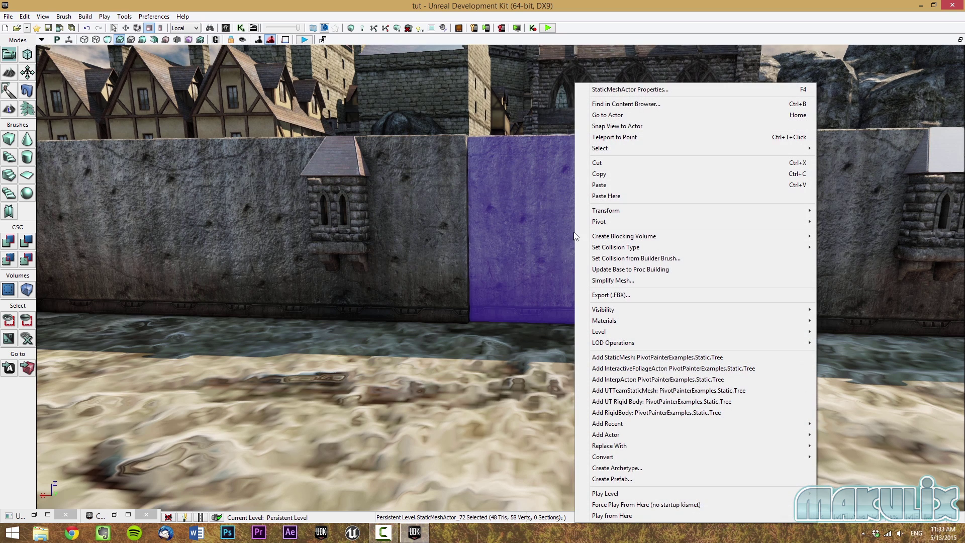
{"action": "left_click", "coordinate": [628, 105]}
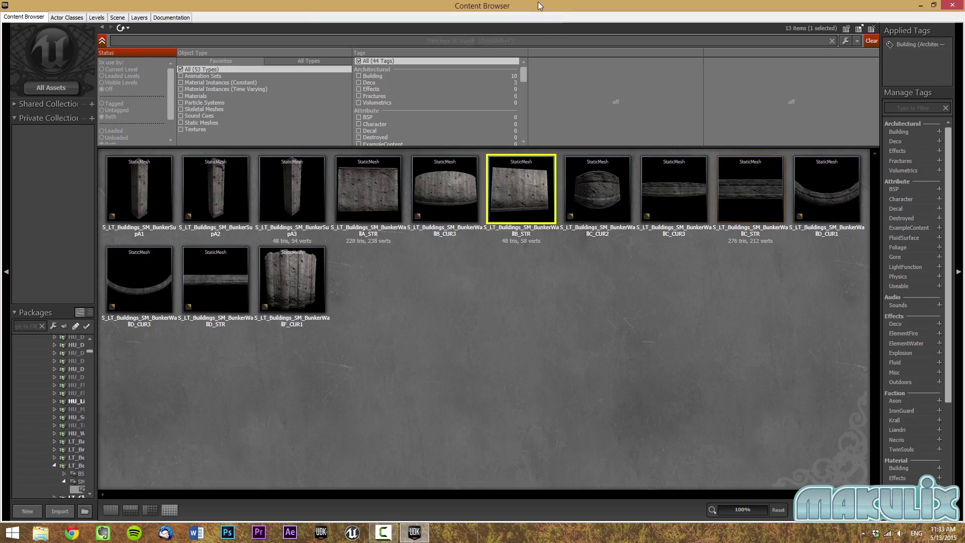
{"action": "left_click_drag", "start_coordinate": [538, 2], "coordinate": [964, 62]}
{"action": "double_click", "coordinate": [809, 291]}
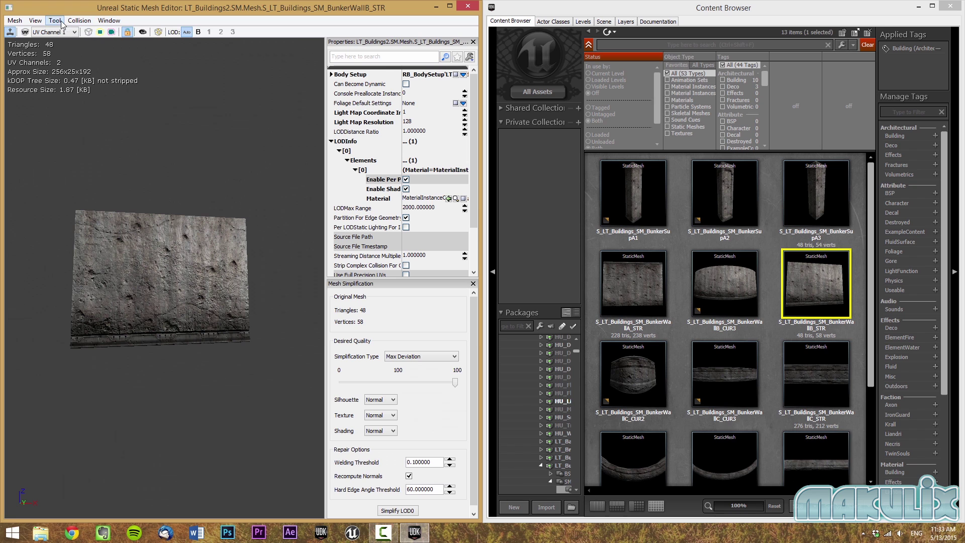
Open the Fracture Tool for the wall mesh and generate 72 chunks.
{"action": "left_click", "coordinate": [54, 20]}
{"action": "left_click", "coordinate": [80, 46]}
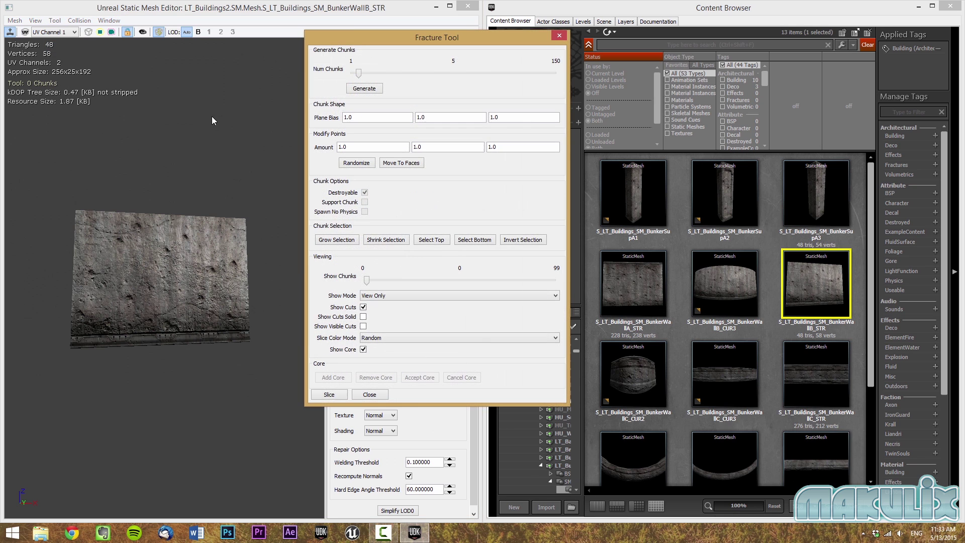
{"action": "left_click_drag", "start_coordinate": [358, 35], "coordinate": [452, 78]}
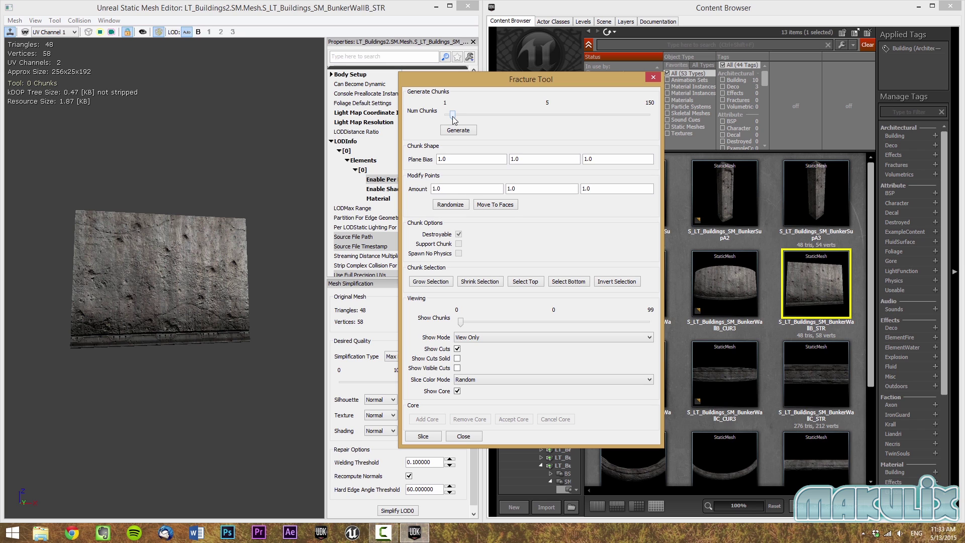
{"action": "left_click_drag", "start_coordinate": [454, 120], "coordinate": [546, 126]}
{"action": "left_click", "coordinate": [458, 132]}
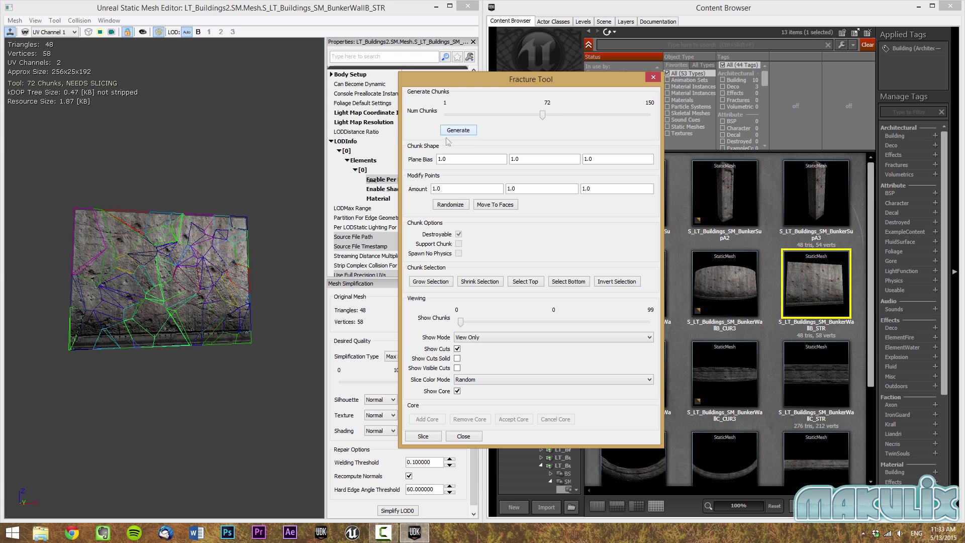
Select the fracture chunks along the wall's bottom edge and lower sides, and mark them as support chunks.
{"action": "left_click_drag", "start_coordinate": [257, 264], "coordinate": [270, 259]}
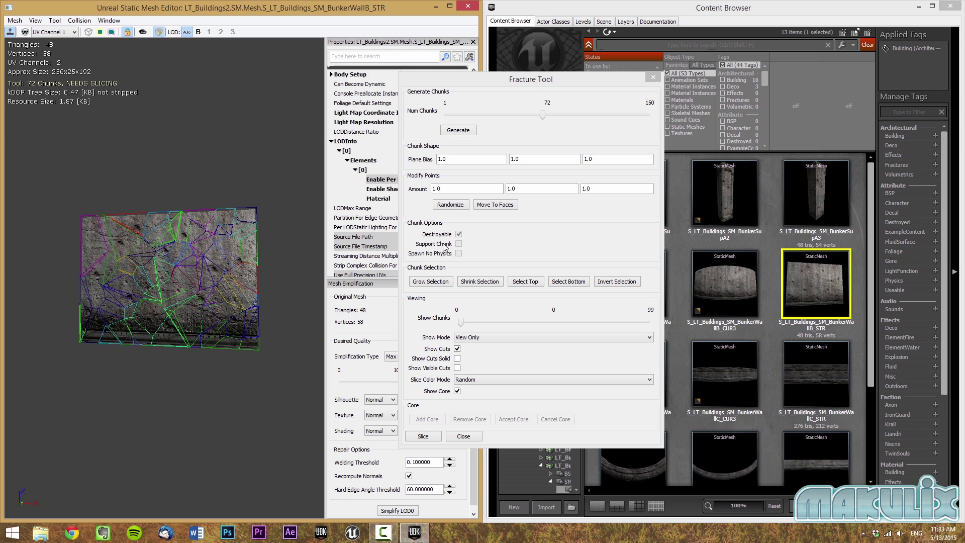
{"action": "left_click", "coordinate": [249, 345]}
{"action": "left_click", "coordinate": [232, 343], "text": "ctrl"}
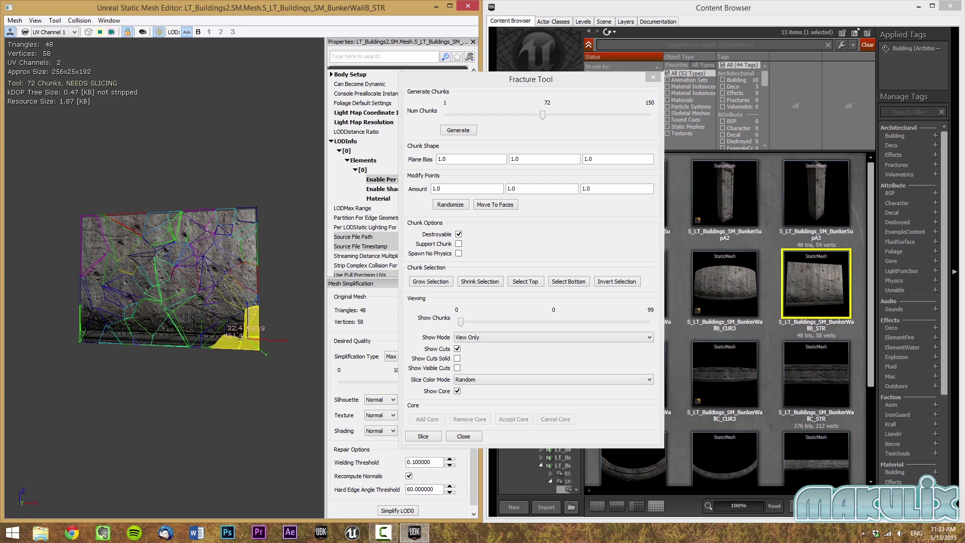
{"action": "left_click", "coordinate": [255, 298], "text": "ctrl"}
{"action": "left_click", "coordinate": [135, 344], "text": "ctrl"}
{"action": "left_click_drag", "start_coordinate": [100, 341], "coordinate": [97, 339]}
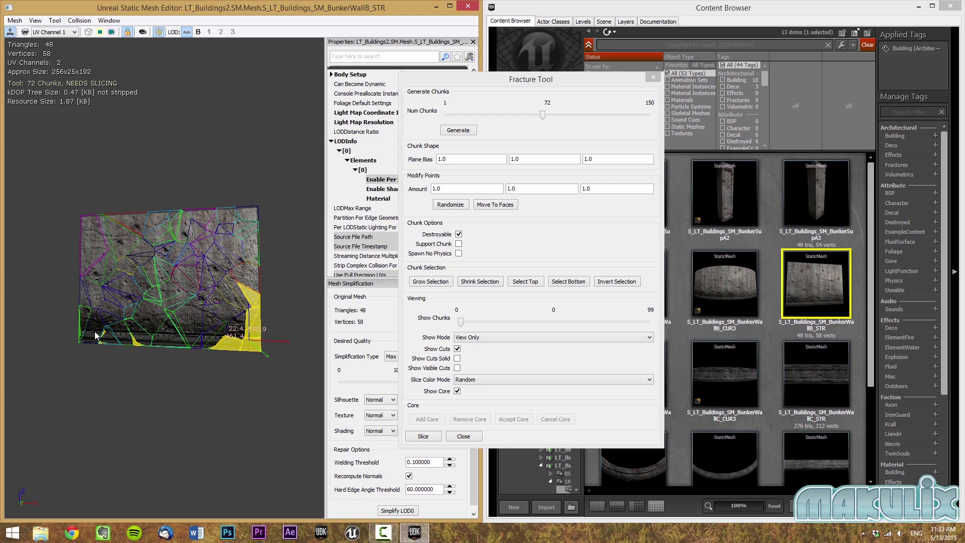
{"action": "left_click", "coordinate": [91, 303], "text": "ctrl"}
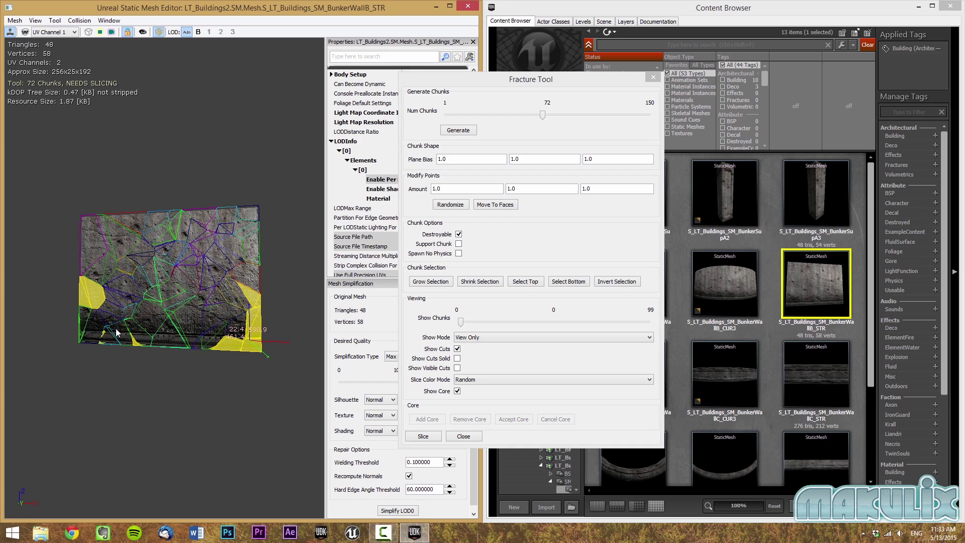
{"action": "left_click", "coordinate": [157, 340], "text": "ctrl"}
{"action": "left_click", "coordinate": [136, 342], "text": "ctrl"}
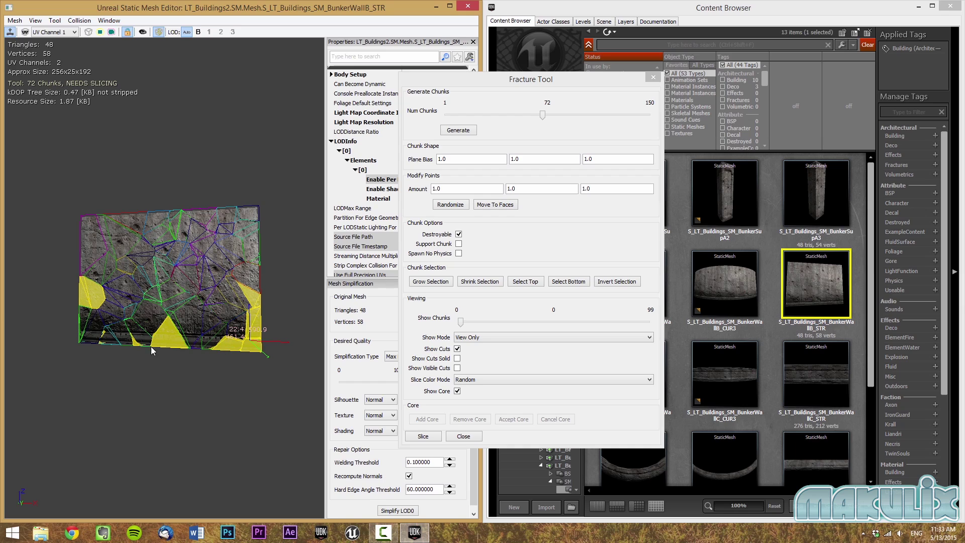
{"action": "left_click_drag", "start_coordinate": [124, 336], "coordinate": [124, 332], "text": "ctrl"}
{"action": "left_click", "coordinate": [112, 337], "text": "ctrl"}
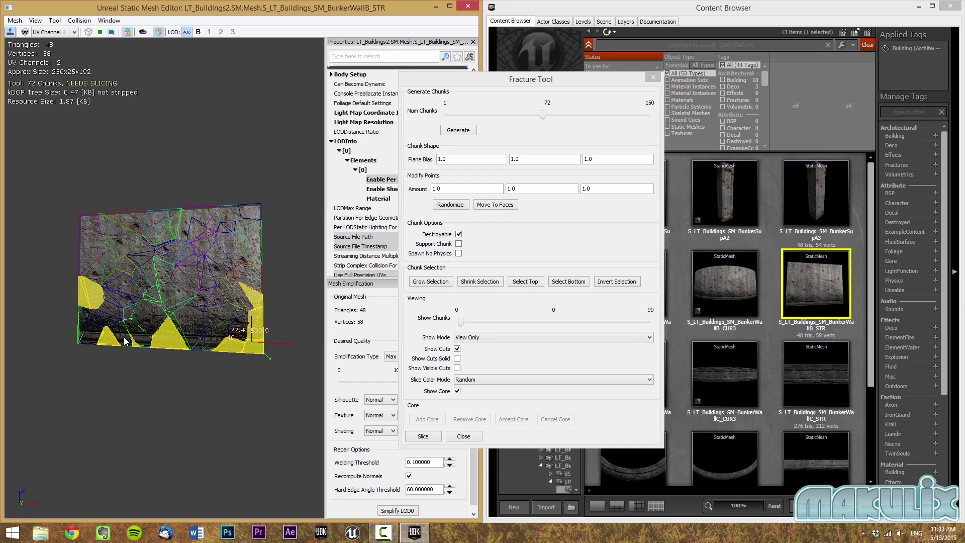
{"action": "left_click", "coordinate": [88, 326], "text": "ctrl"}
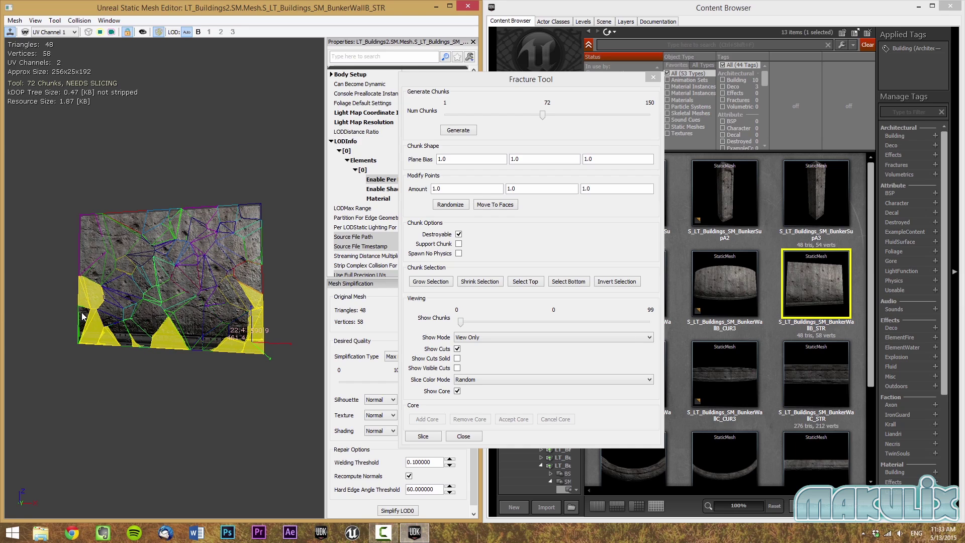
{"action": "left_click", "coordinate": [81, 322], "text": "ctrl"}
{"action": "left_click", "coordinate": [458, 244]}
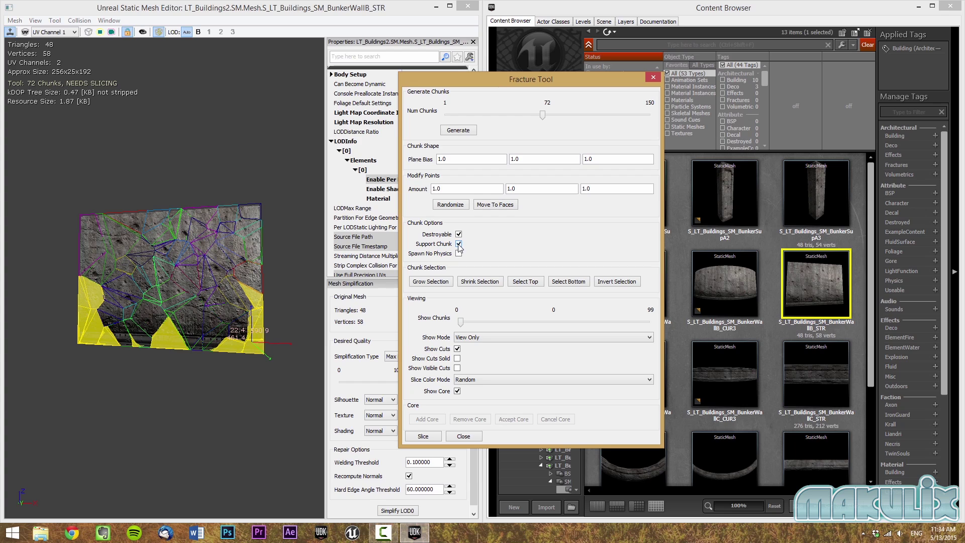
Slice the wall and store the fractured mesh in package Wallie as Destroyable_Wally, with an empty grouping.
{"action": "left_click", "coordinate": [437, 440]}
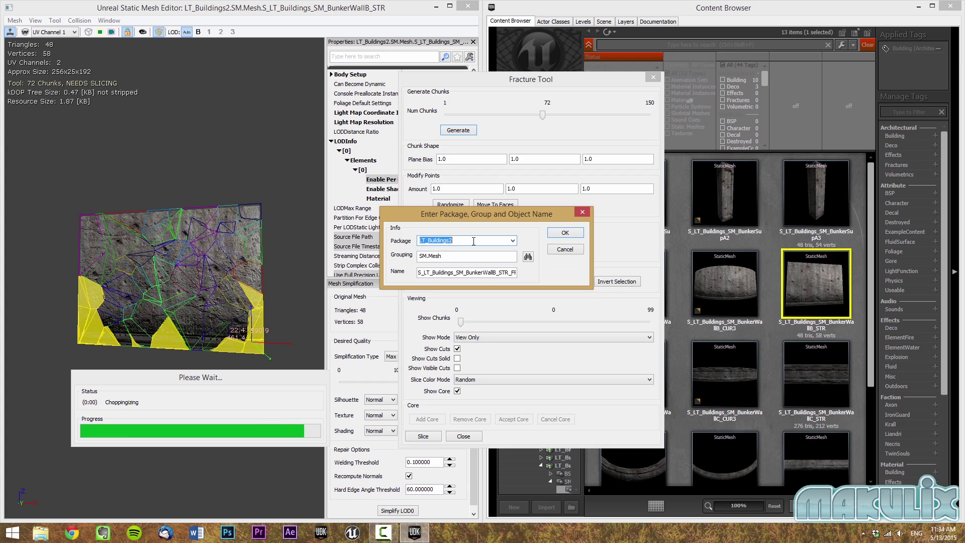
{"action": "type", "text": "W"}
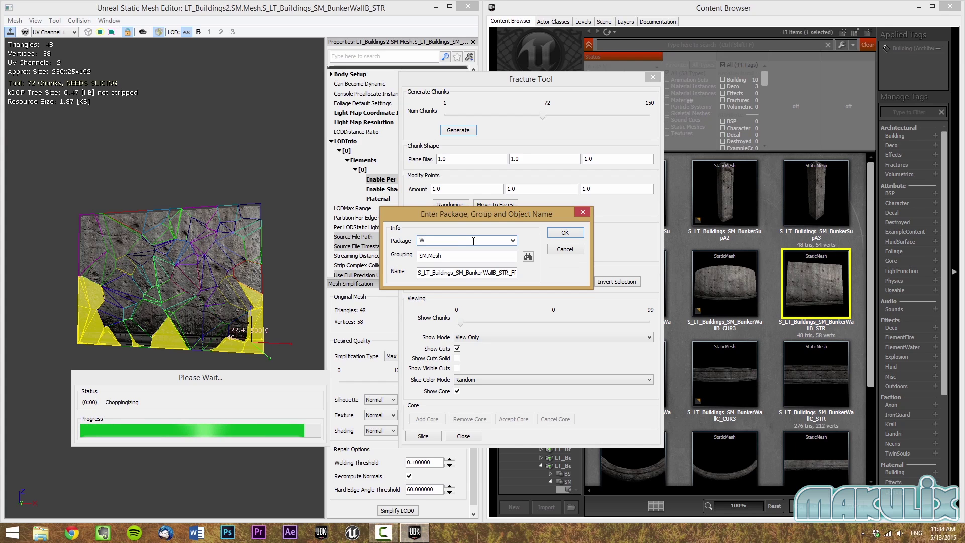
{"action": "type", "text": "allie"}
{"action": "double_click", "coordinate": [481, 275]}
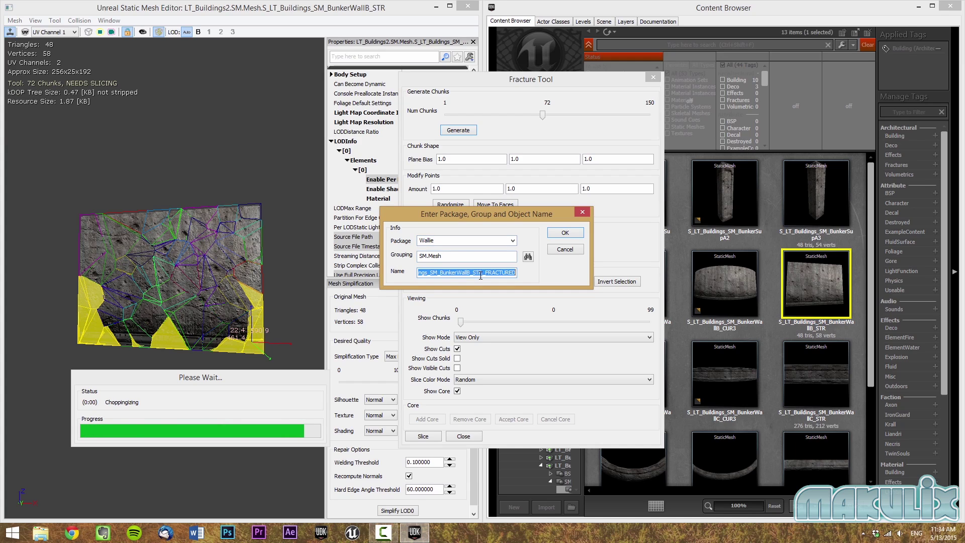
{"action": "left_click", "coordinate": [481, 275]}
{"action": "double_click", "coordinate": [481, 275]}
{"action": "type", "text": "Des"}
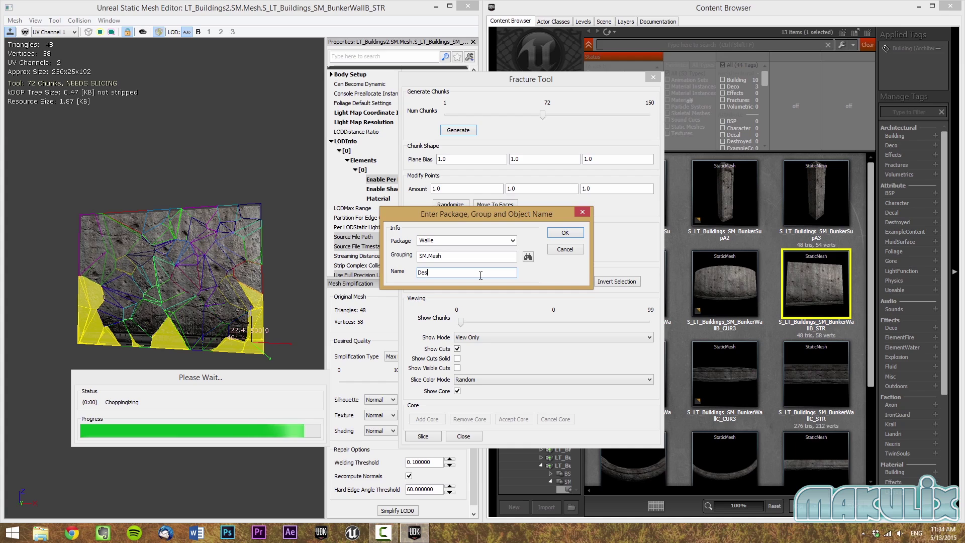
{"action": "type", "text": "ttroya"}
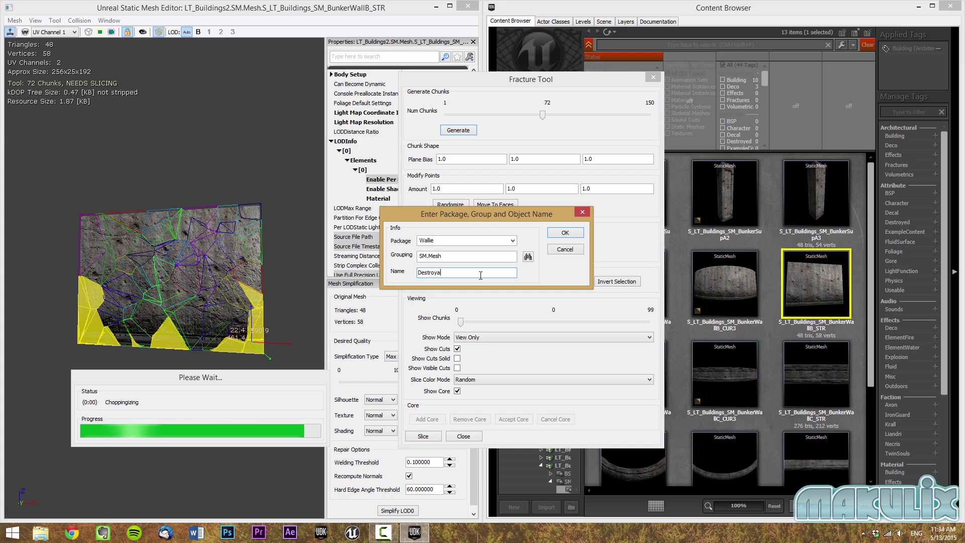
{"action": "type", "text": "ble_Wally"}
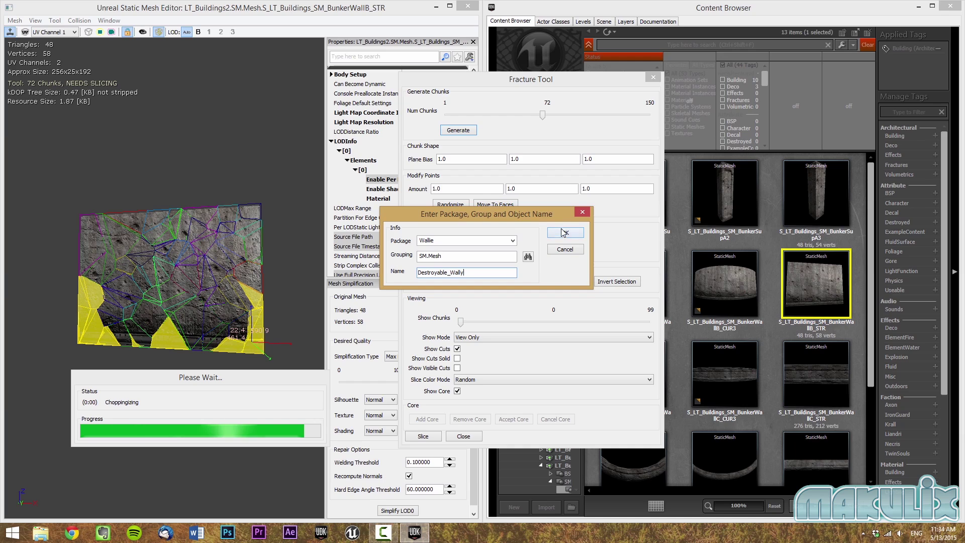
{"action": "double_click", "coordinate": [430, 256]}
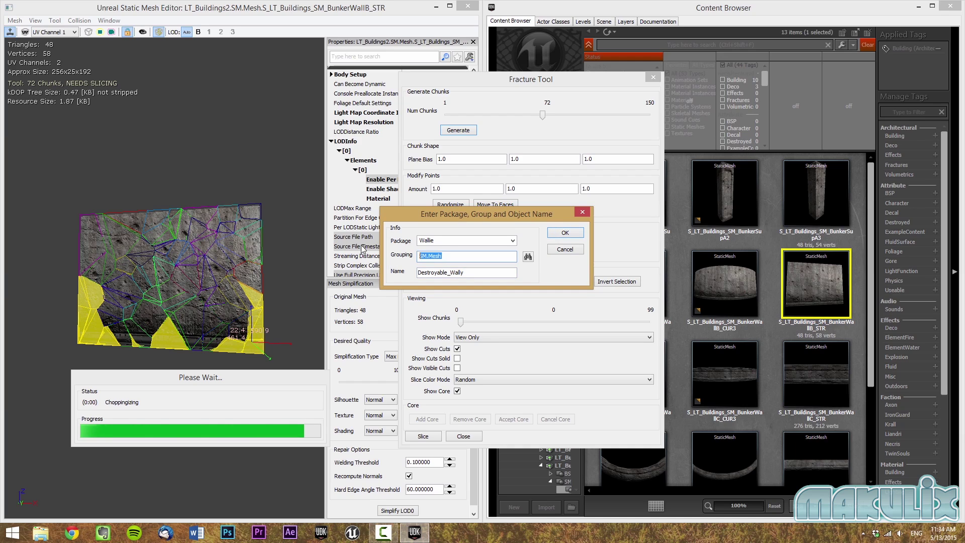
{"action": "key", "text": "BackSpace"}
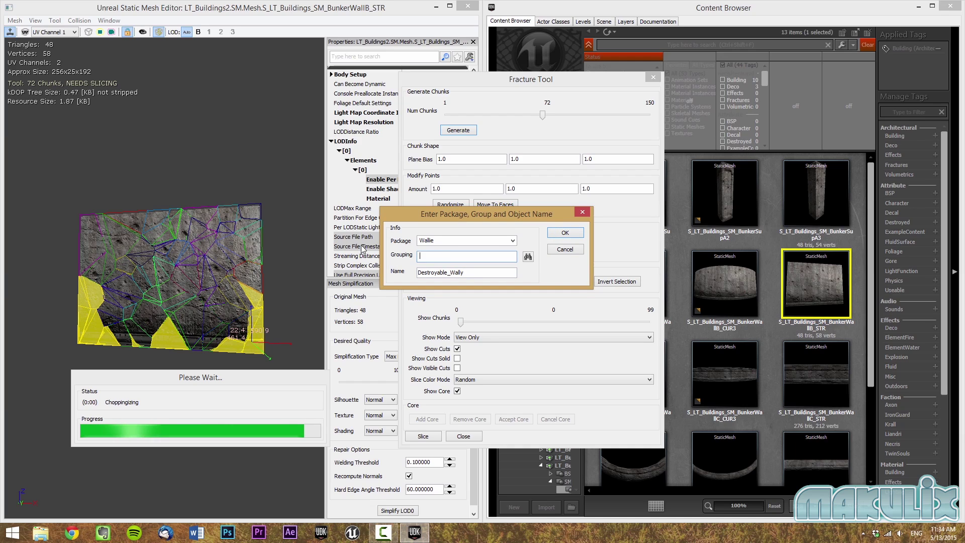
{"action": "left_click", "coordinate": [565, 233]}
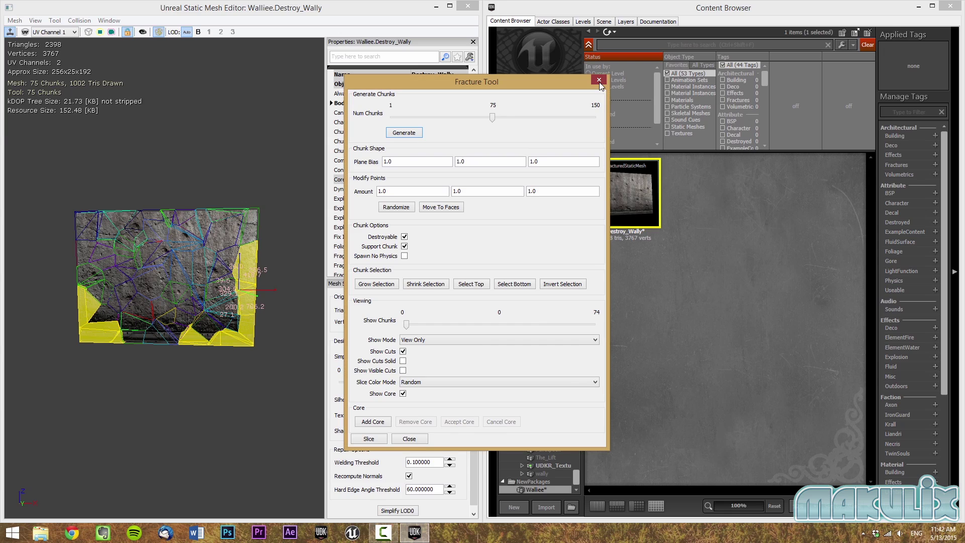
Close the Fracture Tool and save the Destroy_Wally mesh's package as Walliee.upk in the Content folder.
{"action": "left_click", "coordinate": [600, 83]}
{"action": "right_click", "coordinate": [620, 191]}
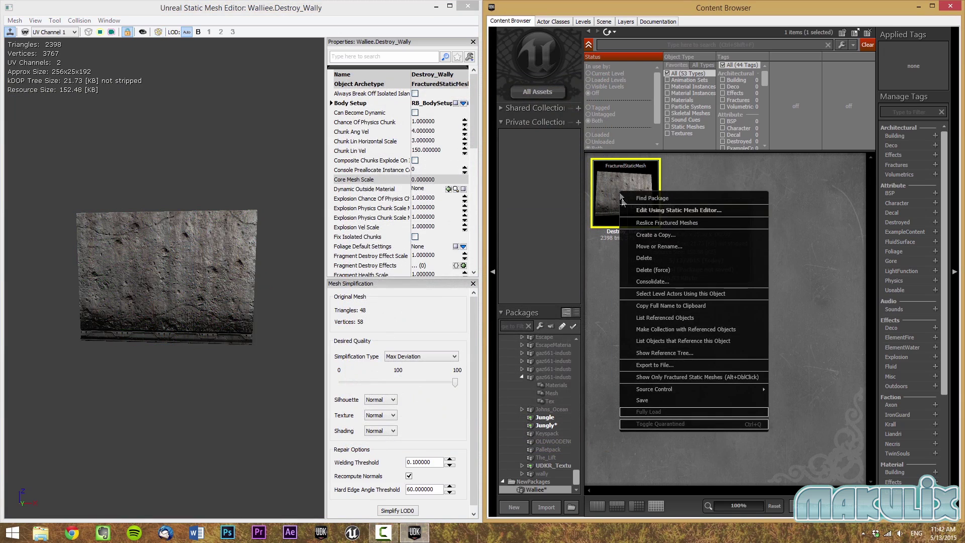
{"action": "left_click", "coordinate": [653, 400]}
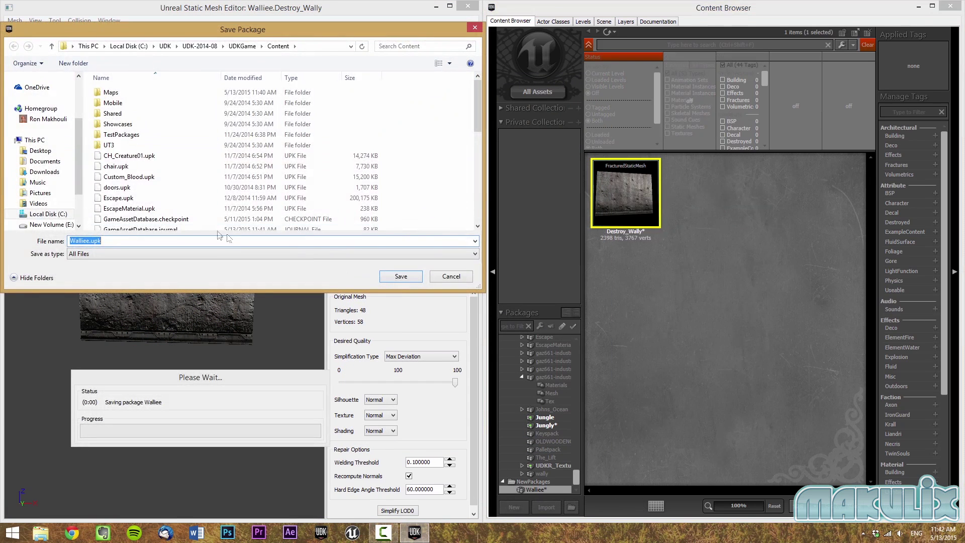
{"action": "left_click", "coordinate": [415, 276]}
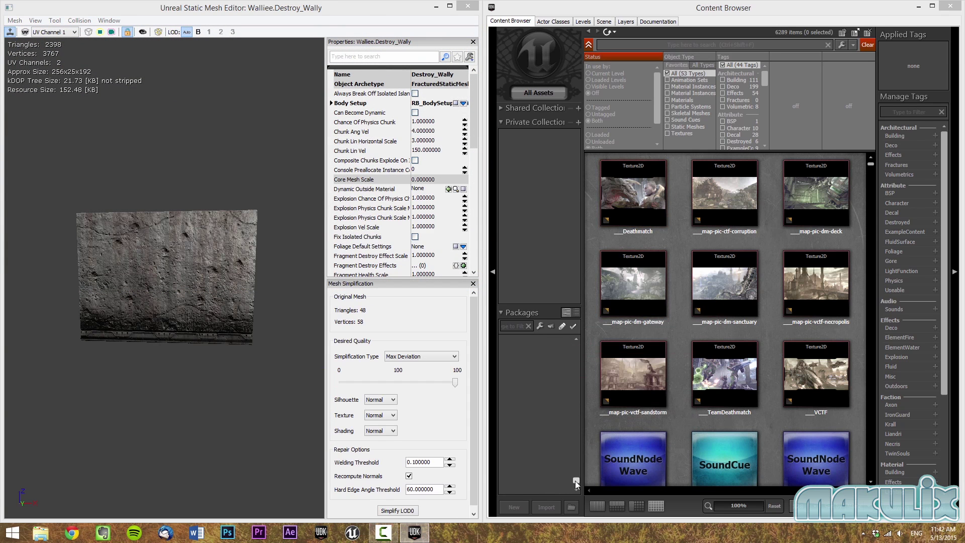
Find the saved Walliee package in the package list and select its Destroy_Wally fractured mesh.
{"action": "left_click_drag", "start_coordinate": [576, 481], "coordinate": [584, 360]}
{"action": "left_click", "coordinate": [532, 455]}
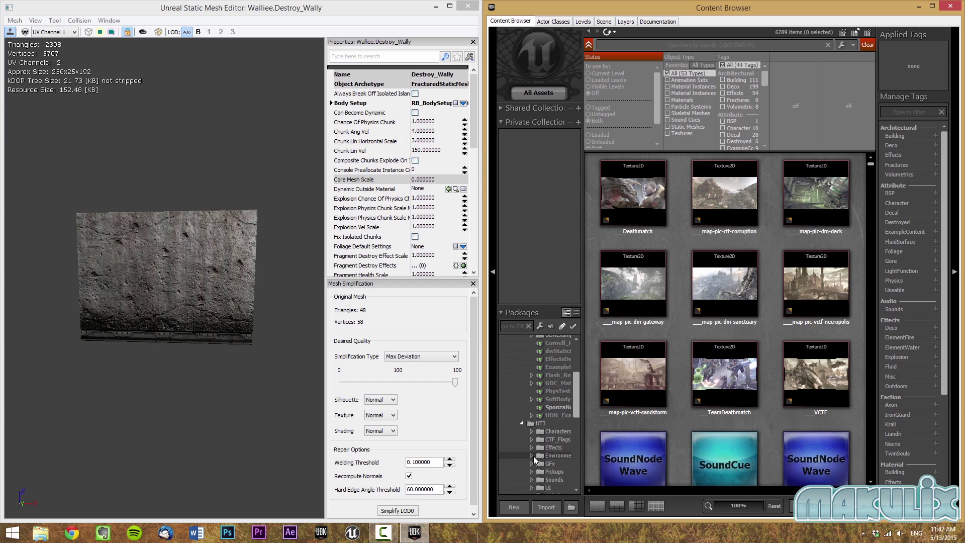
{"action": "scroll", "coordinate": [533, 457], "scroll_direction": "down", "scroll_amount": 9}
{"action": "scroll", "coordinate": [552, 484], "scroll_direction": "down", "scroll_amount": 1}
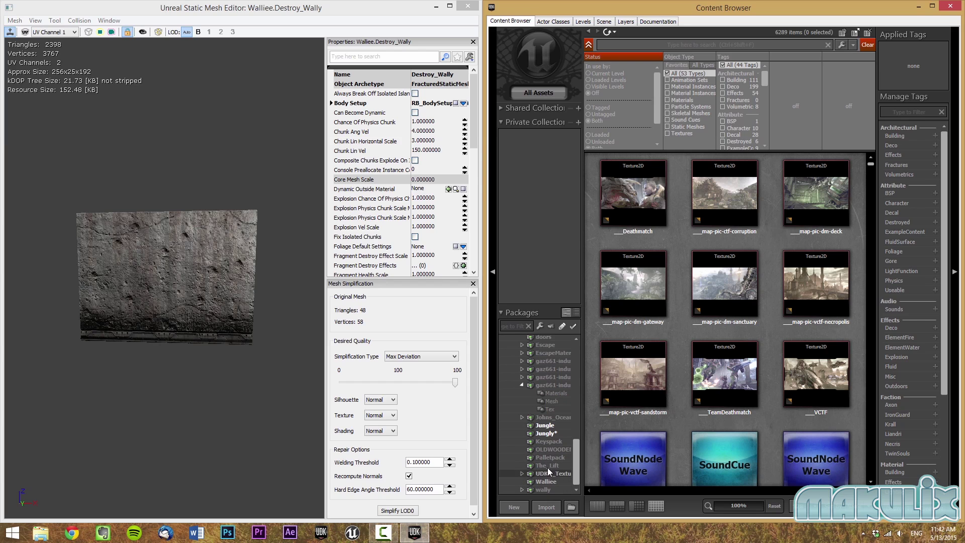
{"action": "left_click", "coordinate": [546, 481]}
{"action": "left_click", "coordinate": [620, 203]}
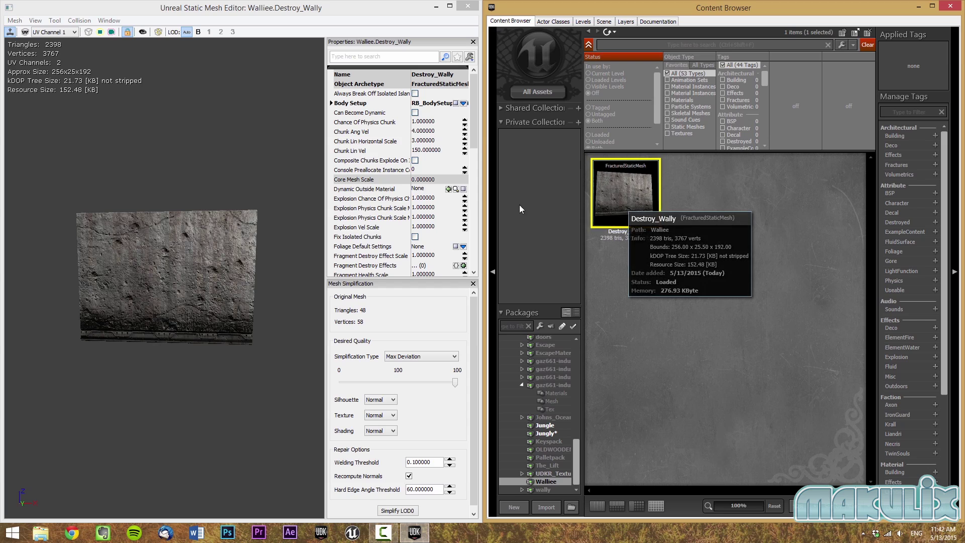
Turn off Use Simple Box Collision for the Destroy_Wally mesh.
{"action": "left_click", "coordinate": [216, 161]}
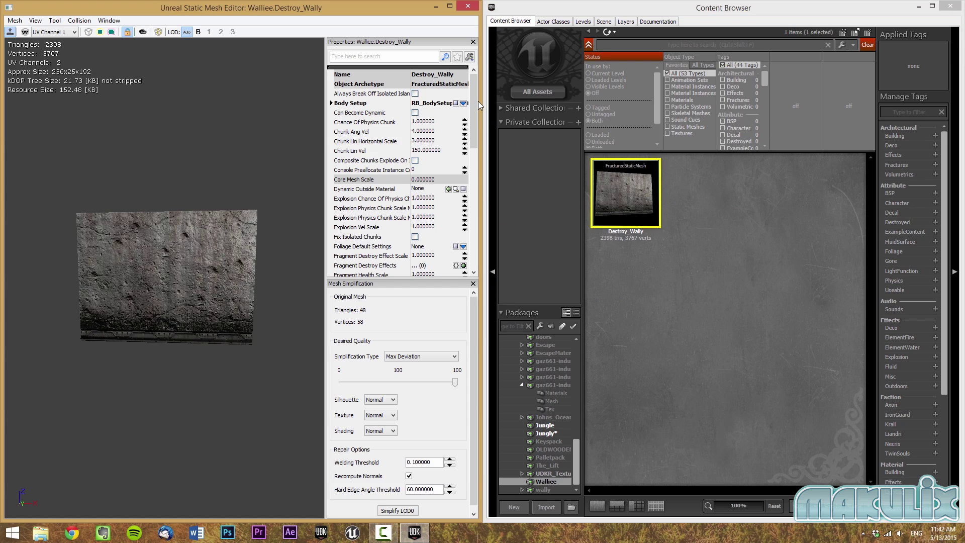
{"action": "left_click_drag", "start_coordinate": [475, 94], "coordinate": [473, 215]}
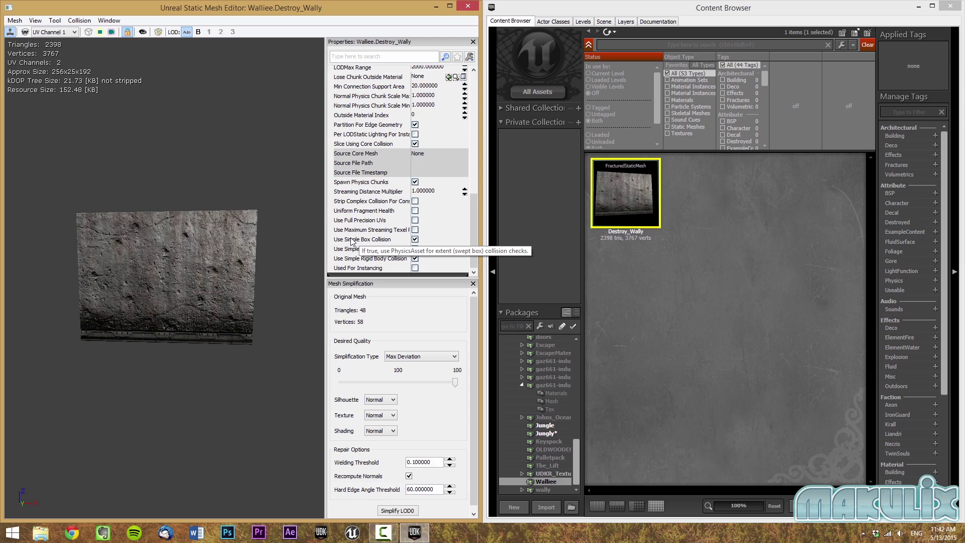
{"action": "left_click", "coordinate": [415, 239]}
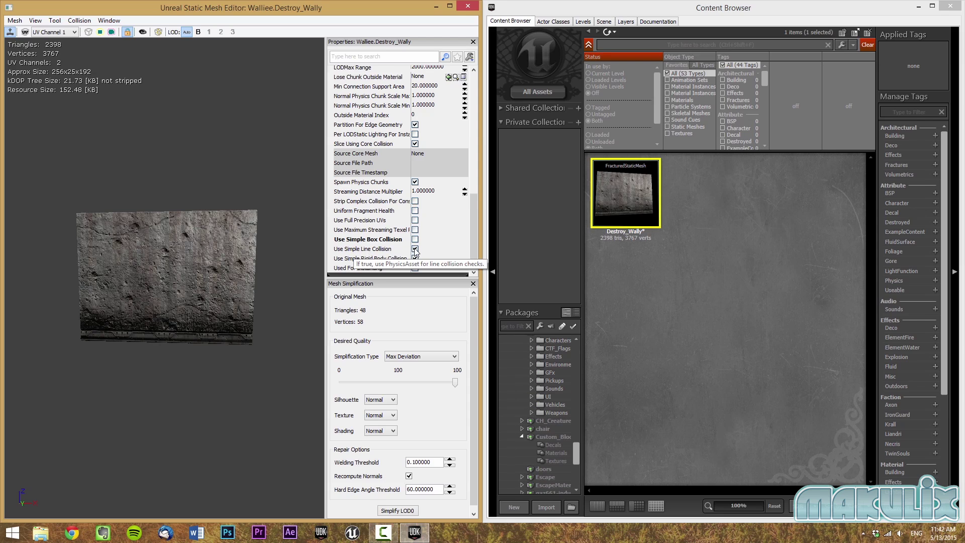
Filter all UDKGame content to materials and assign M_001_Concret to element [1] in the fractured wall's LODInfo.
{"action": "scroll", "coordinate": [416, 250], "scroll_direction": "up", "scroll_amount": 4}
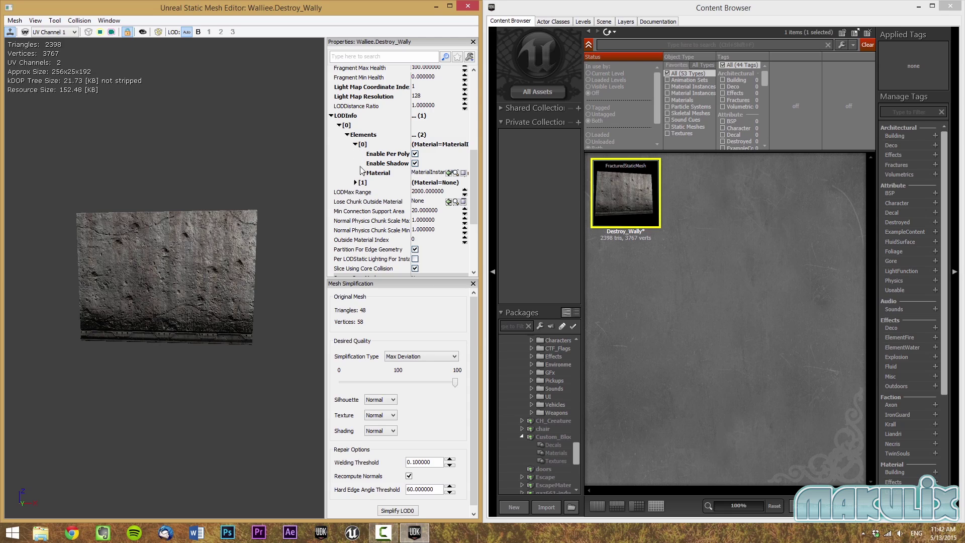
{"action": "left_click", "coordinate": [356, 183]}
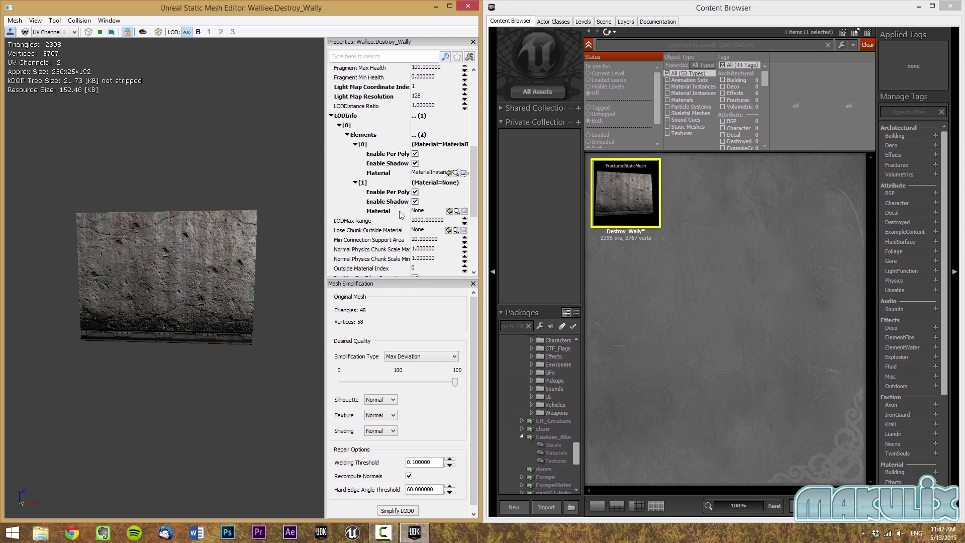
{"action": "left_click", "coordinate": [418, 213]}
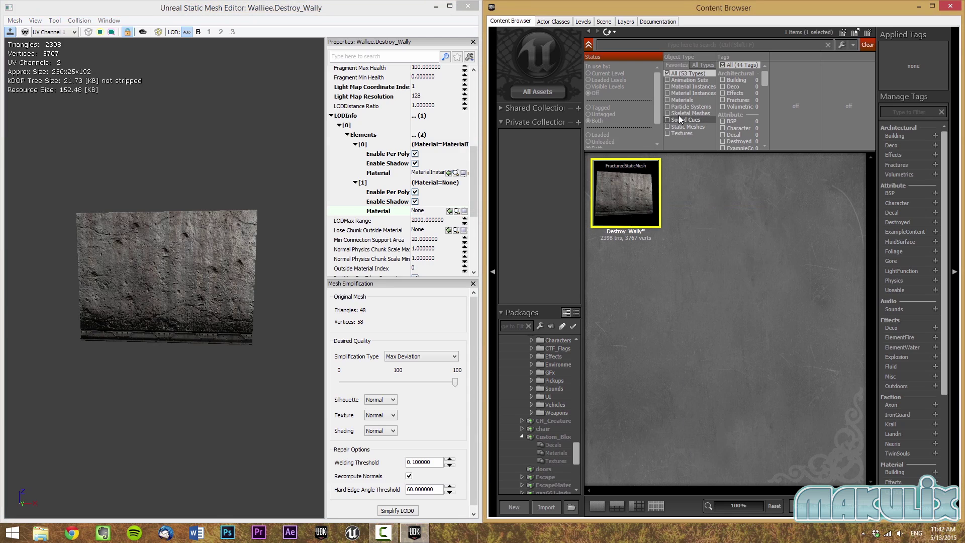
{"action": "left_click", "coordinate": [682, 100]}
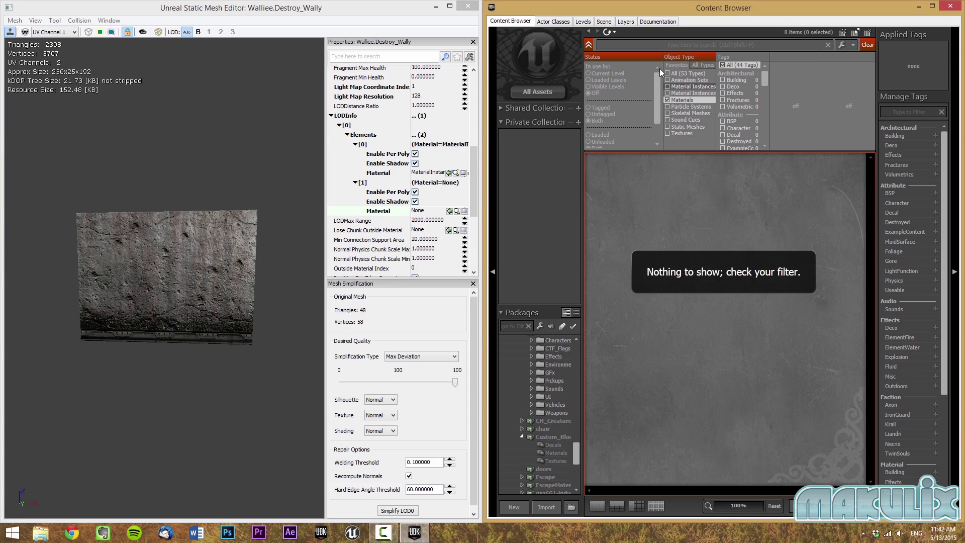
{"action": "left_click_drag", "start_coordinate": [576, 449], "coordinate": [562, 355]}
{"action": "left_click", "coordinate": [552, 338]}
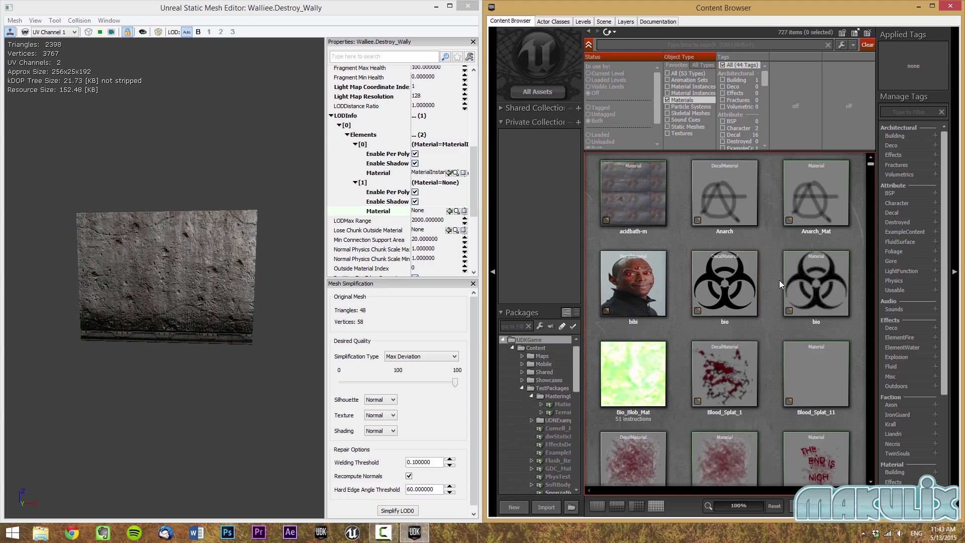
{"action": "scroll", "coordinate": [781, 283], "scroll_direction": "down", "scroll_amount": 10}
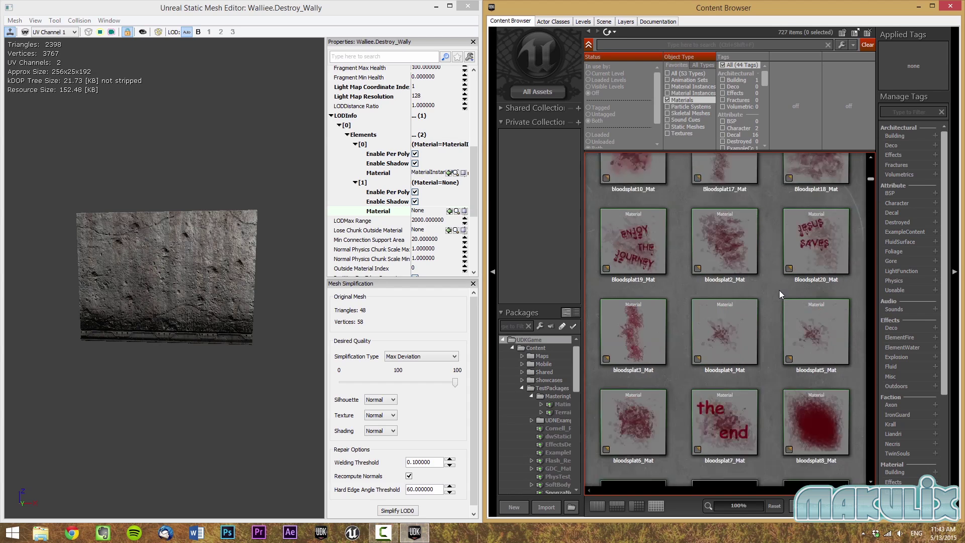
{"action": "scroll", "coordinate": [779, 294], "scroll_direction": "down", "scroll_amount": 10}
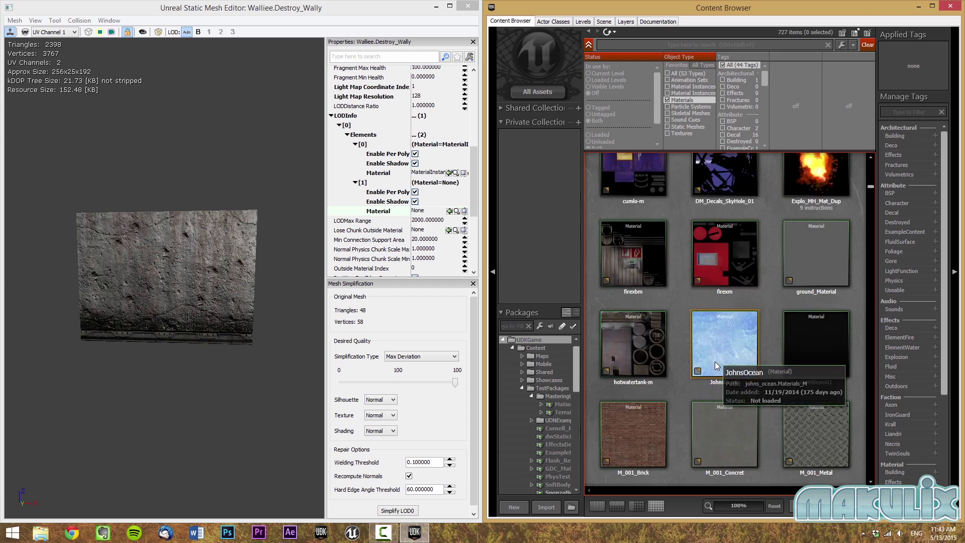
{"action": "scroll", "coordinate": [715, 361], "scroll_direction": "down", "scroll_amount": 3}
{"action": "left_click", "coordinate": [749, 289]}
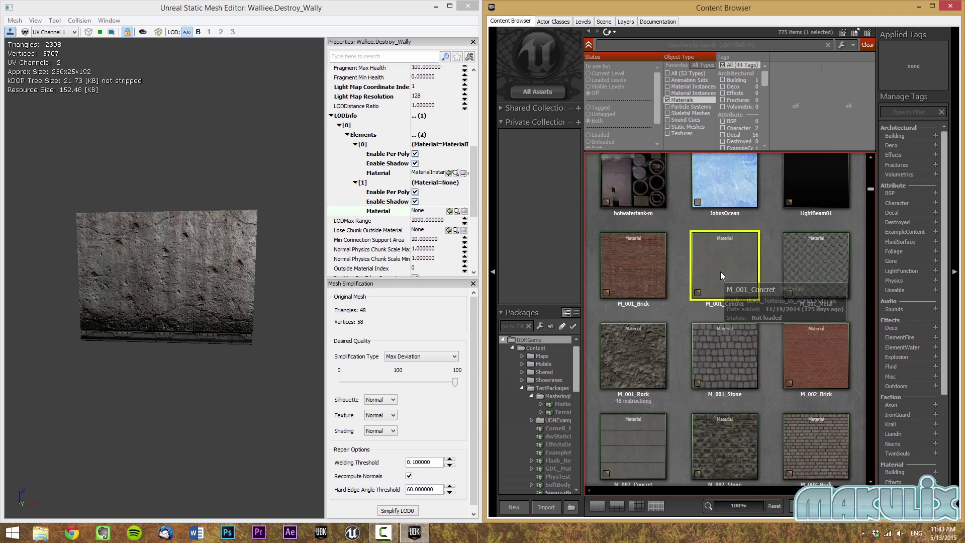
{"action": "left_click", "coordinate": [449, 212]}
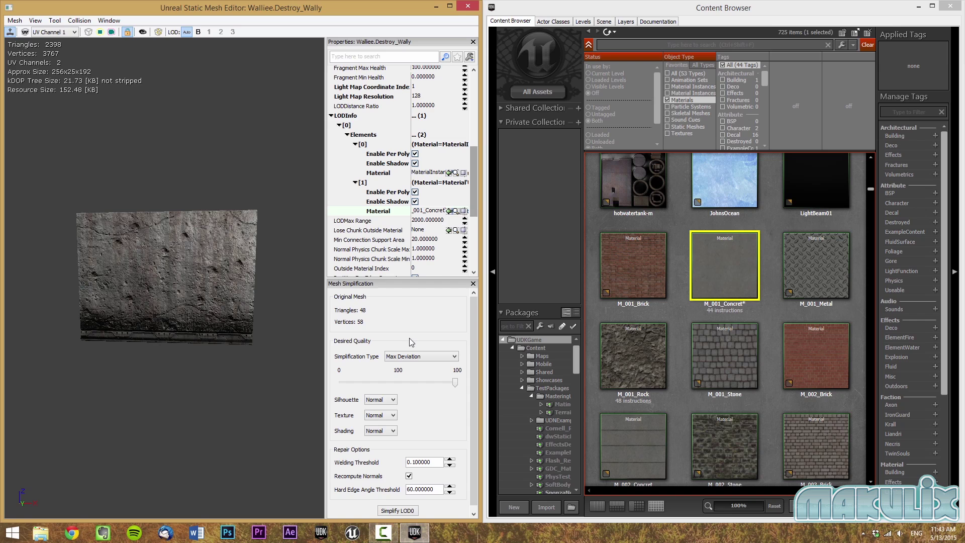
Close the Destroy_Wally mesh editor and save the Walliee package with all object types shown.
{"action": "left_click", "coordinate": [467, 10]}
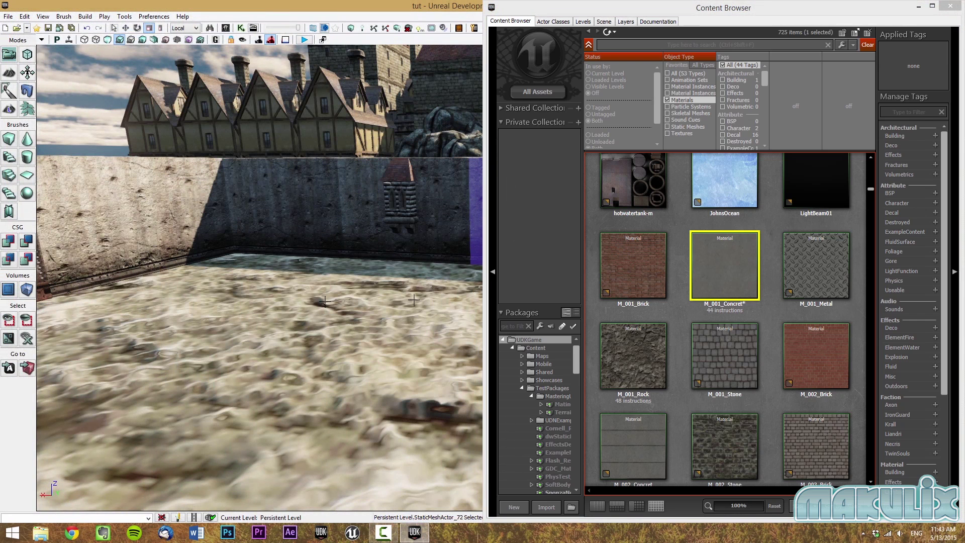
{"action": "left_click_drag", "start_coordinate": [575, 363], "coordinate": [578, 461]}
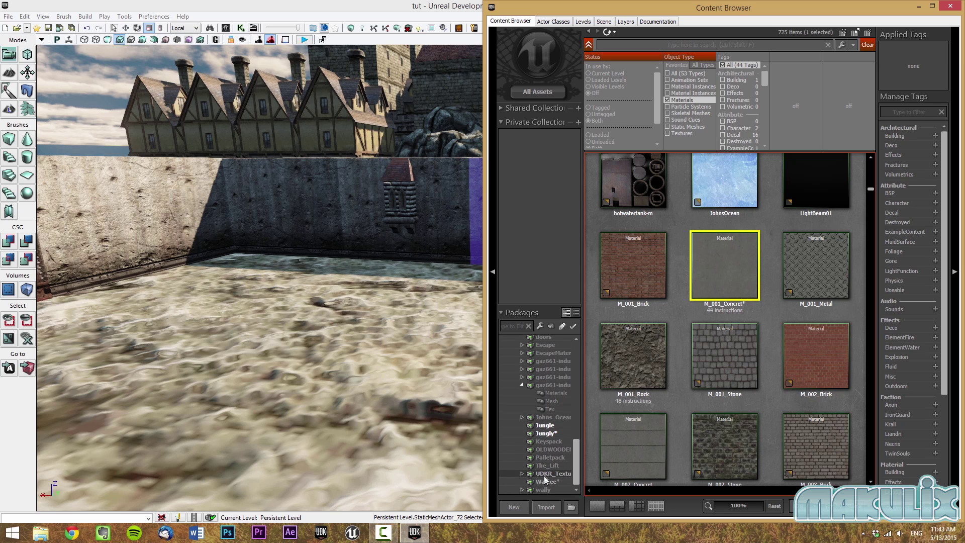
{"action": "left_click", "coordinate": [547, 482]}
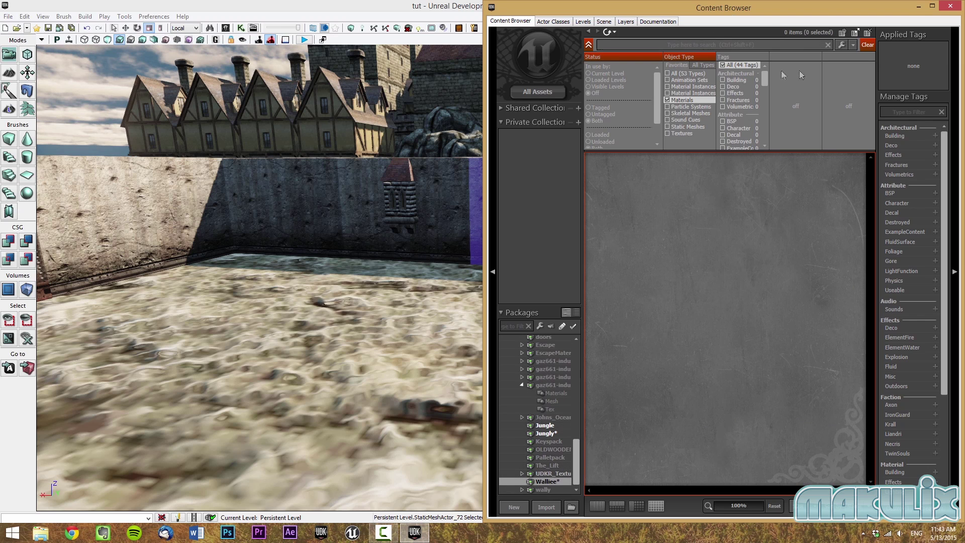
{"action": "left_click", "coordinate": [677, 73]}
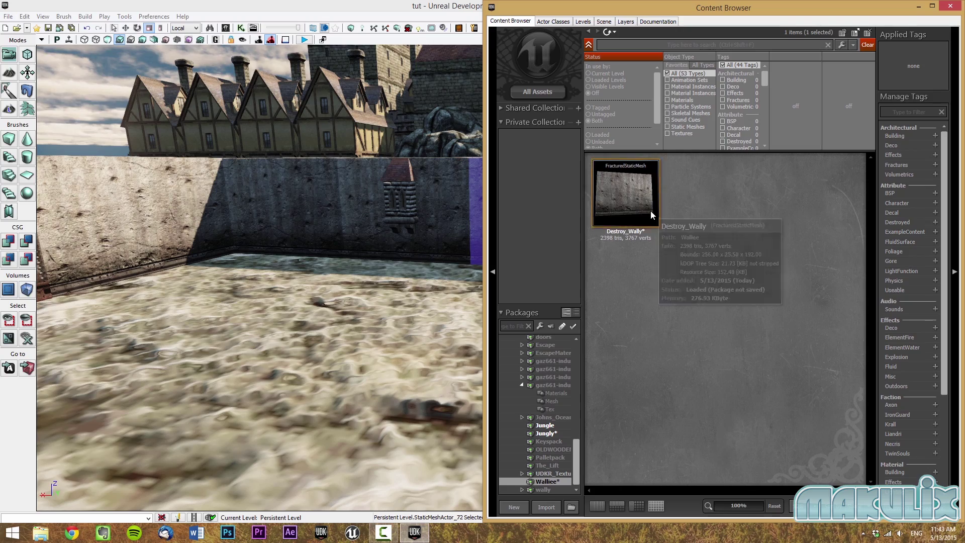
{"action": "right_click", "coordinate": [631, 194]}
{"action": "left_click", "coordinate": [653, 402]}
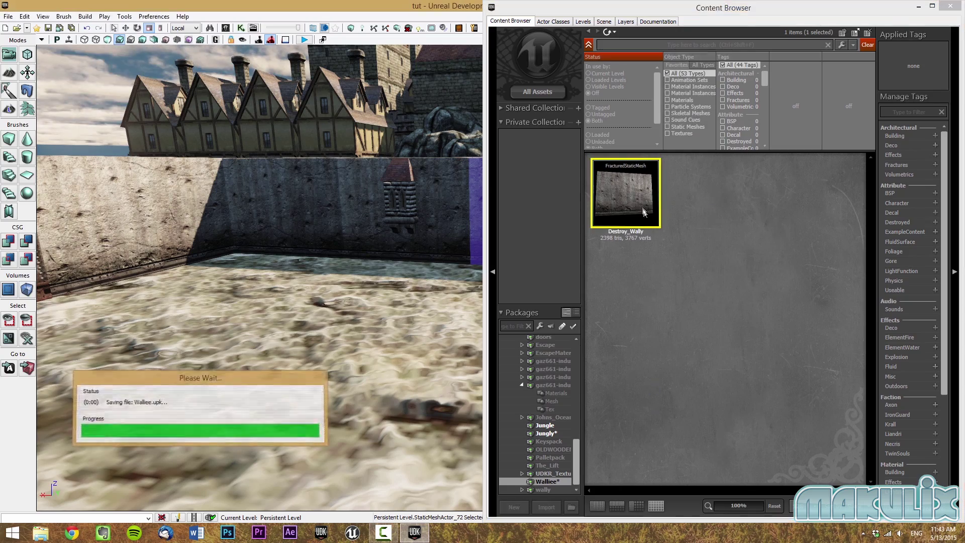
Place the Destroy_Wally fractured mesh on the courtyard ground and bring the level view back to full size.
{"action": "left_click_drag", "start_coordinate": [385, 302], "coordinate": [382, 300]}
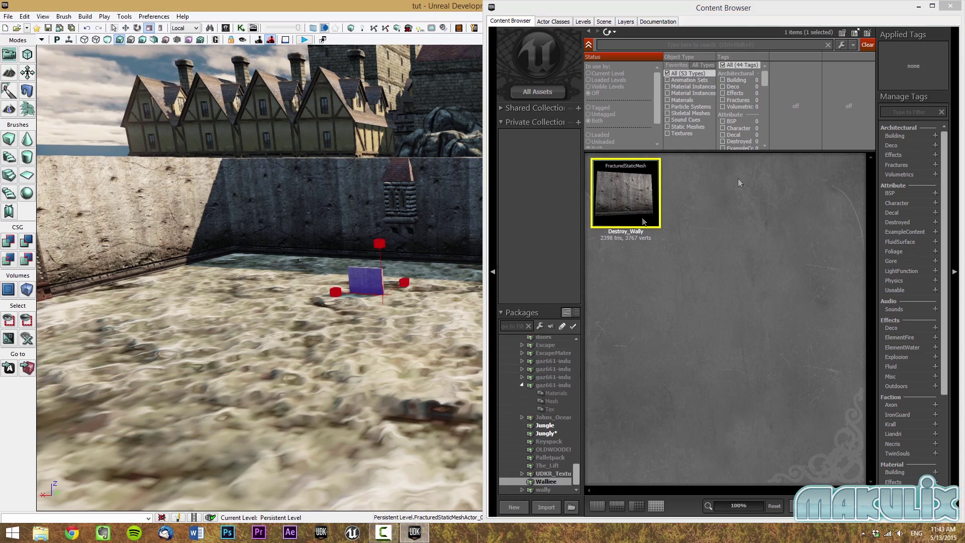
{"action": "left_click", "coordinate": [919, 6]}
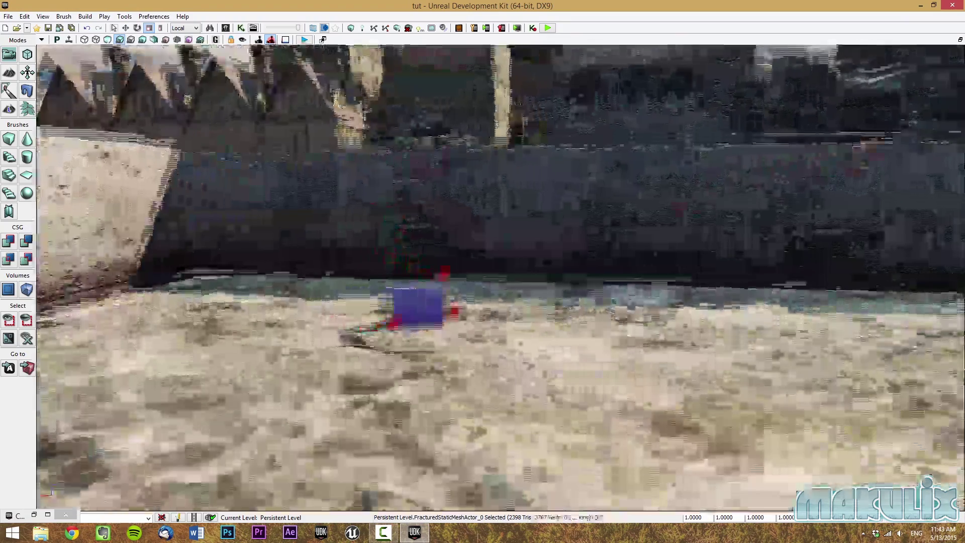
{"action": "right_click_drag", "start_coordinate": [501, 278], "coordinate": [478, 299]}
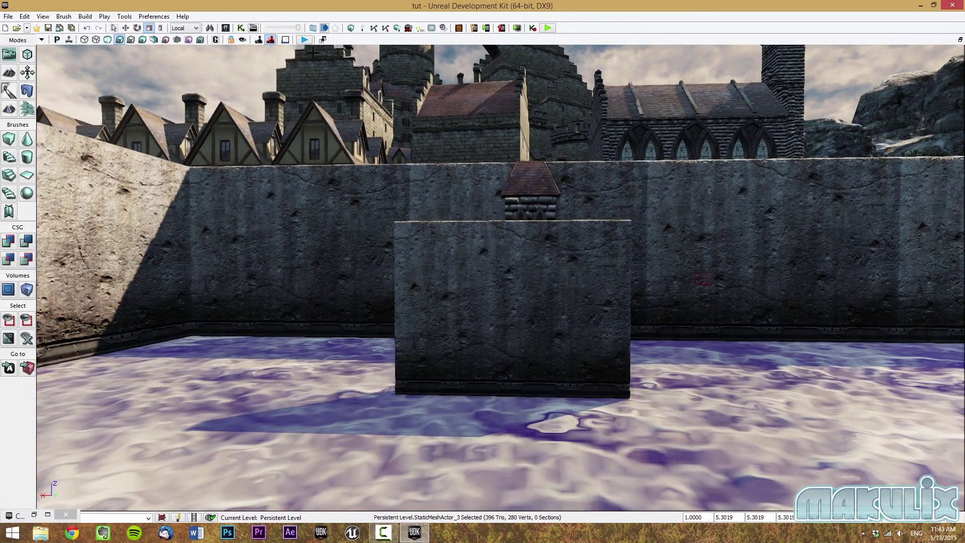
Play the level in the viewport and shoot the fractured wall at close range to test its destruction.
{"action": "left_click", "coordinate": [304, 40]}
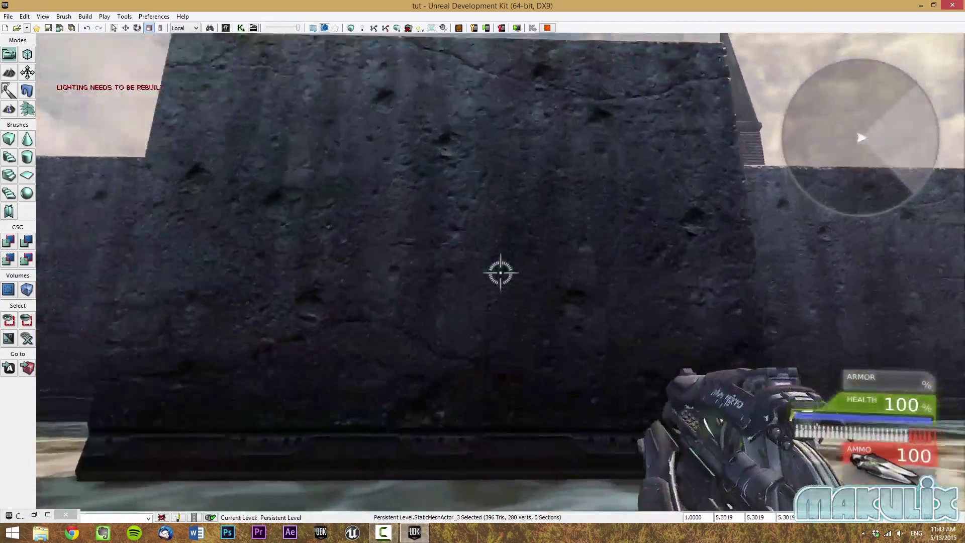
{"action": "left_click", "coordinate": [501, 273]}
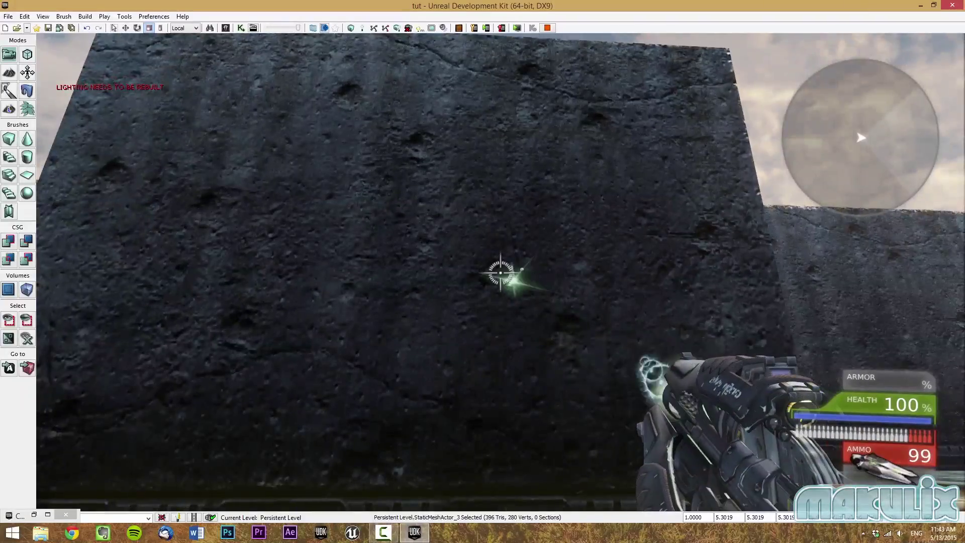
{"action": "left_click", "coordinate": [501, 272]}
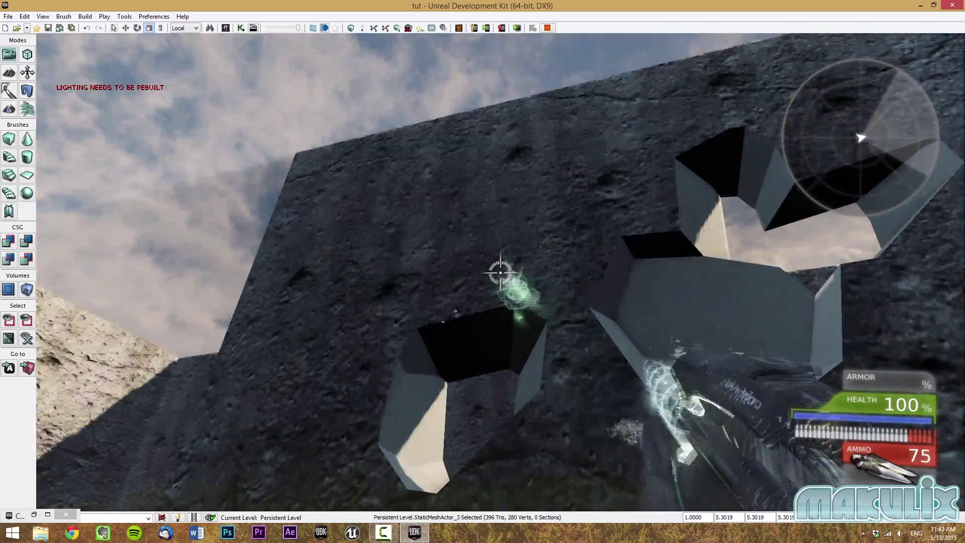
{"action": "left_click", "coordinate": [501, 273]}
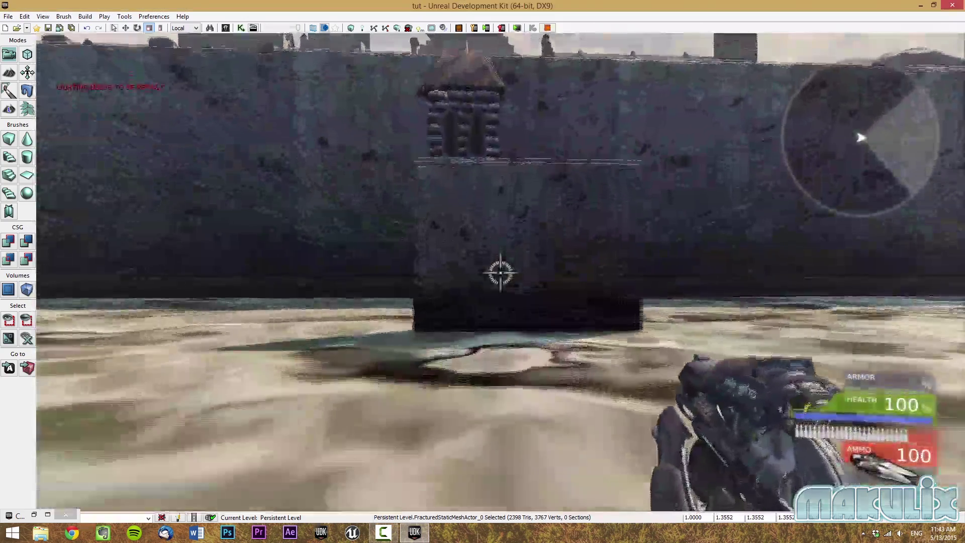
Playtest the destructible wall again by approaching it, shooting it to pieces and inspecting the debris on the ground.
{"action": "key", "text": "w"}
{"action": "left_click", "coordinate": [500, 273]}
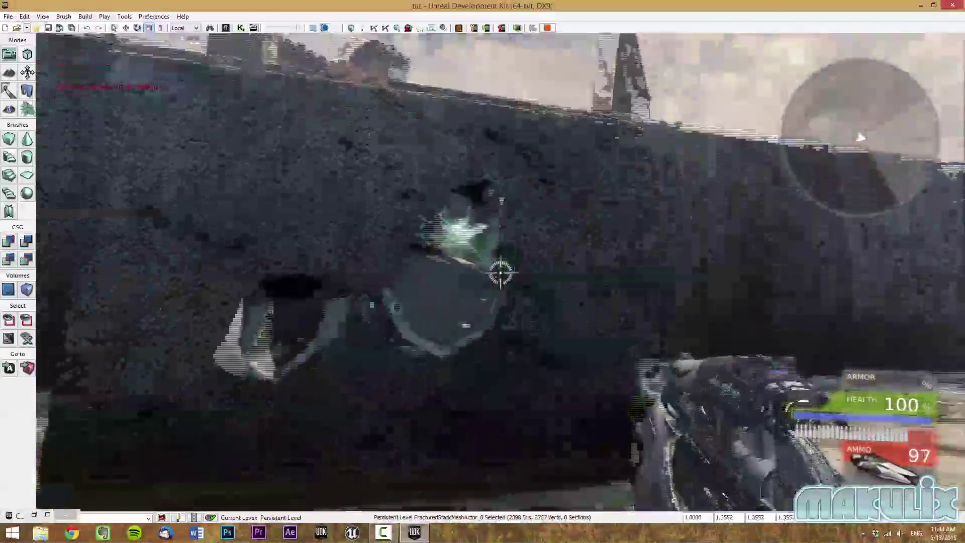
{"action": "left_click", "coordinate": [501, 273]}
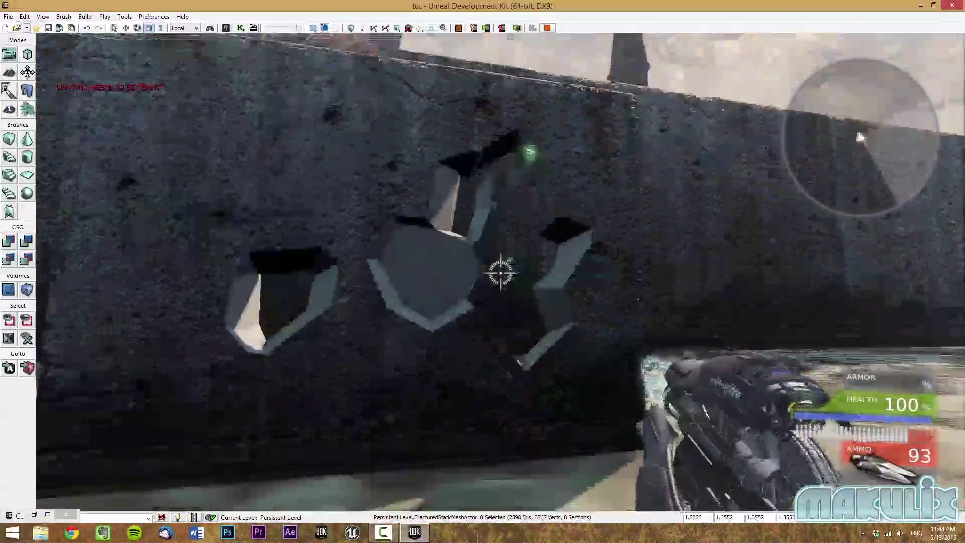
{"action": "left_click", "coordinate": [501, 273]}
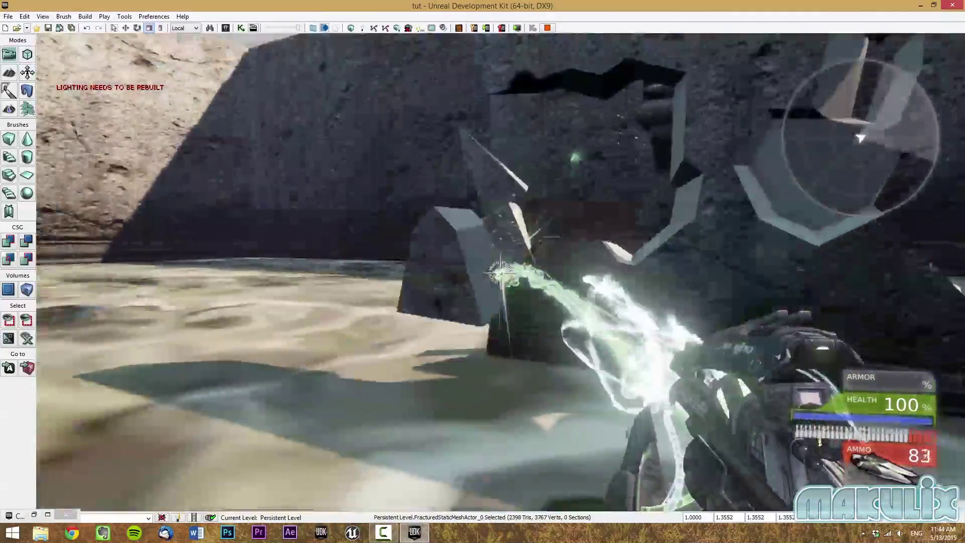
{"action": "left_click", "coordinate": [501, 273]}
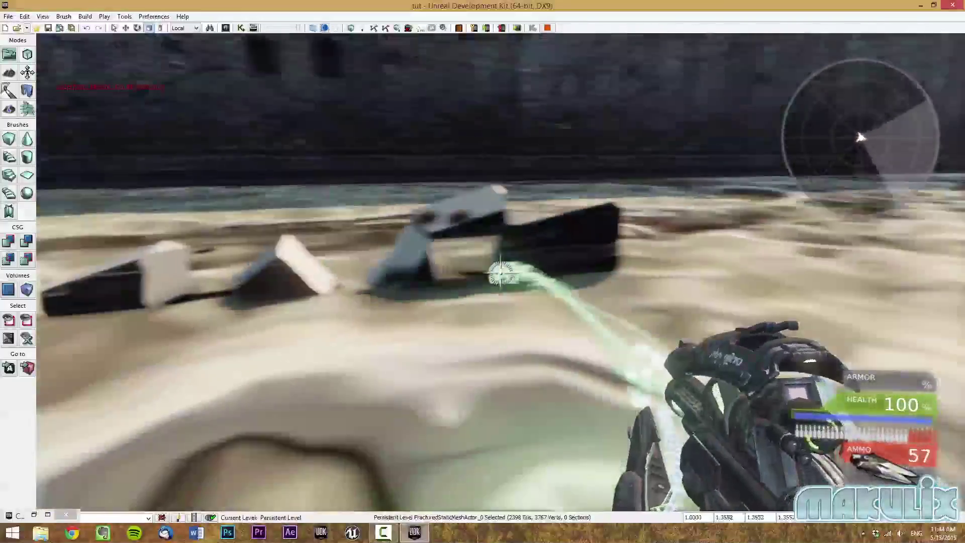
{"action": "left_click", "coordinate": [500, 273]}
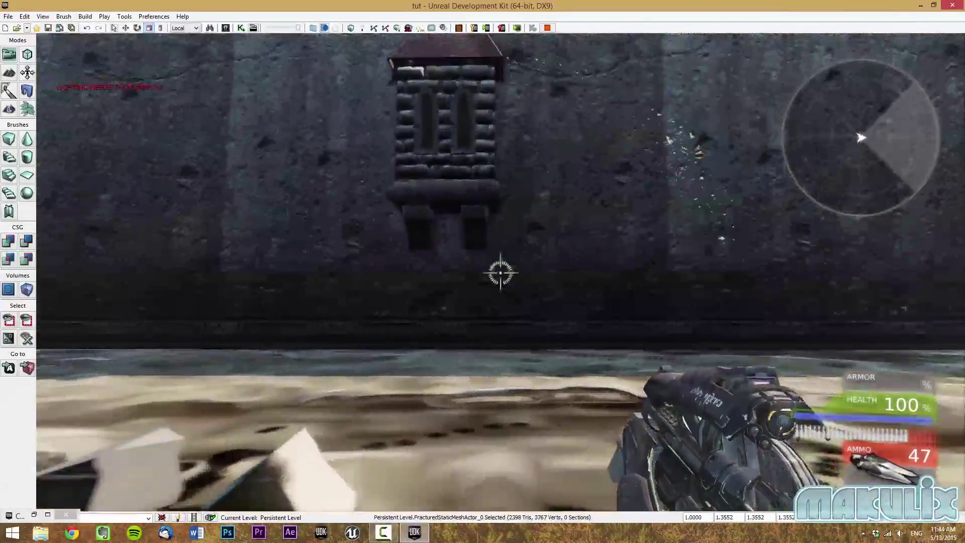
{"action": "key", "text": "w"}
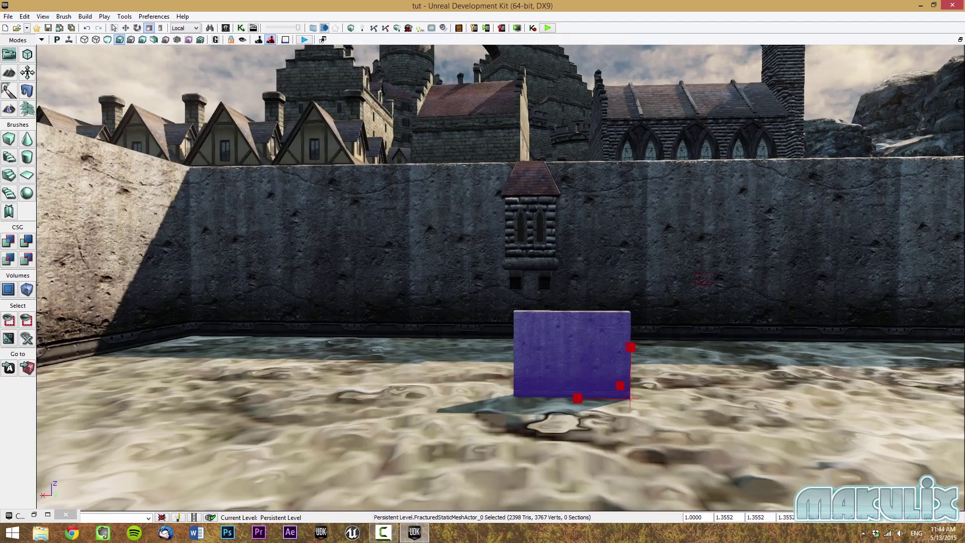
{"action": "key", "text": "s"}
{"action": "mouse_move", "coordinate": [556, 319]}
{"action": "right_mouse_down"}
{"action": "mouse_move", "coordinate": [538, 346]}
{"action": "mouse_move", "coordinate": [556, 319]}
{"action": "mouse_move", "coordinate": [548, 307]}
{"action": "mouse_move", "coordinate": [538, 322]}
{"action": "right_mouse_up"}
{"action": "key", "text": "w"}
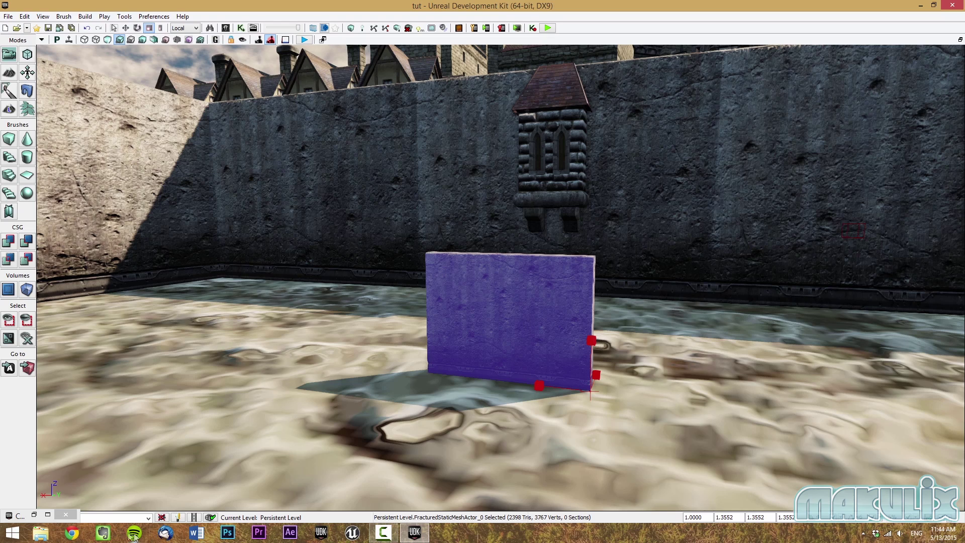
List all UDKGame content in the Content Browser and filter it to static meshes.
{"action": "left_click", "coordinate": [382, 534]}
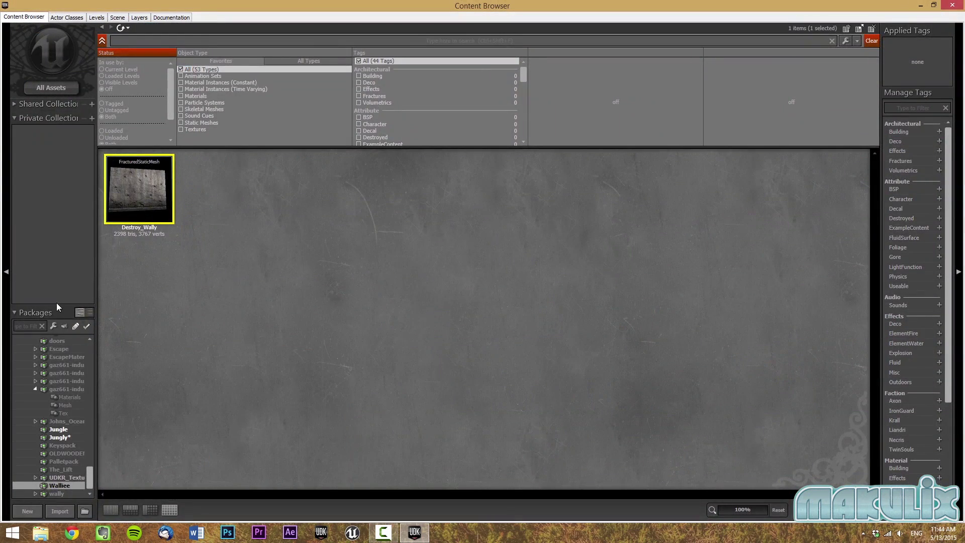
{"action": "left_click_drag", "start_coordinate": [90, 479], "coordinate": [99, 359]}
{"action": "left_click", "coordinate": [42, 346]}
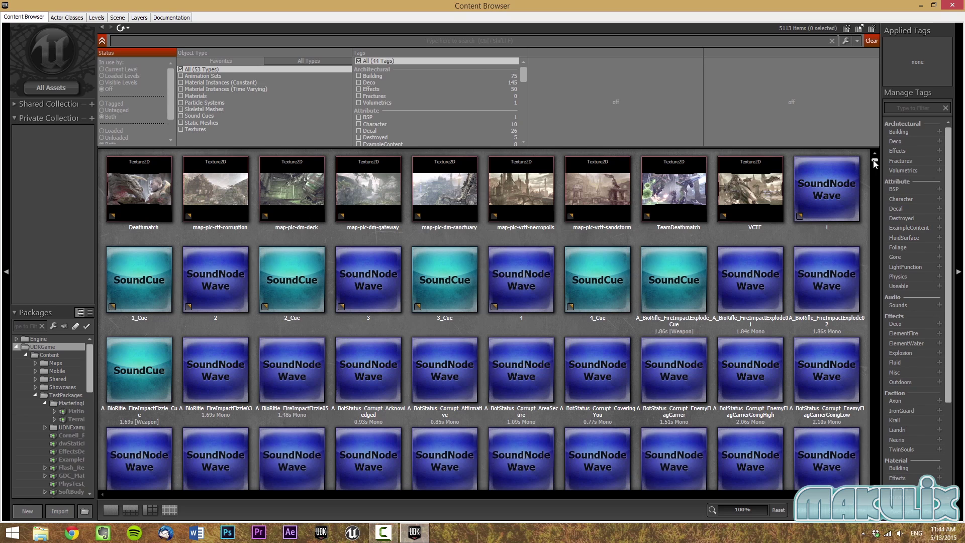
{"action": "left_click_drag", "start_coordinate": [876, 164], "coordinate": [875, 172]}
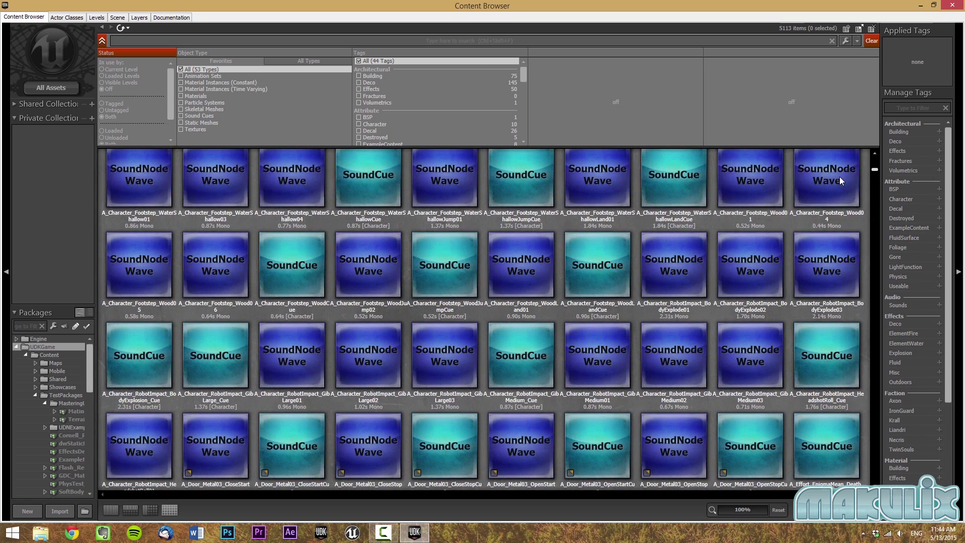
{"action": "left_click", "coordinate": [224, 124]}
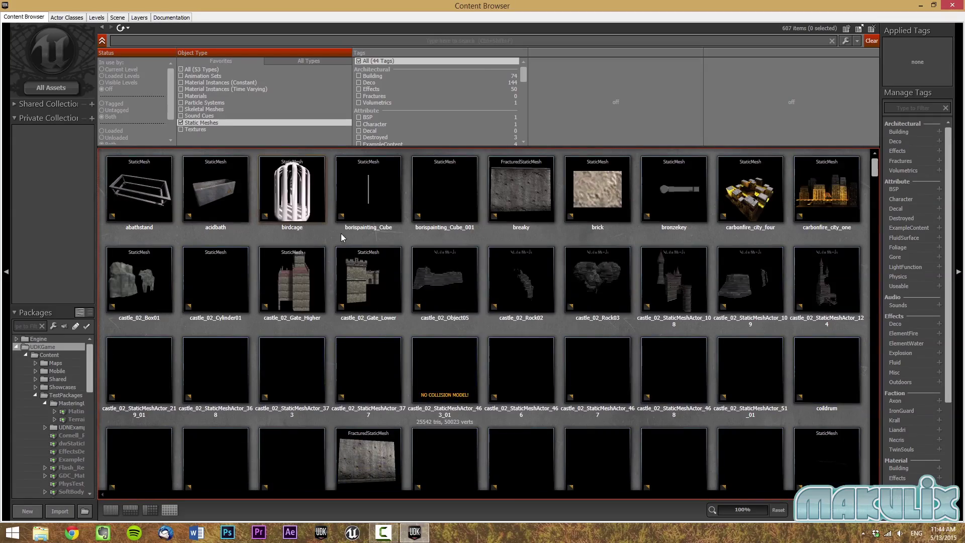
Find the mossy rocks among the static meshes and select SM_GEN_Grounds01_MossLump02, with the level visible beside the Content Browser.
{"action": "left_click", "coordinate": [500, 402]}
{"action": "left_click_drag", "start_coordinate": [876, 166], "coordinate": [857, 427]}
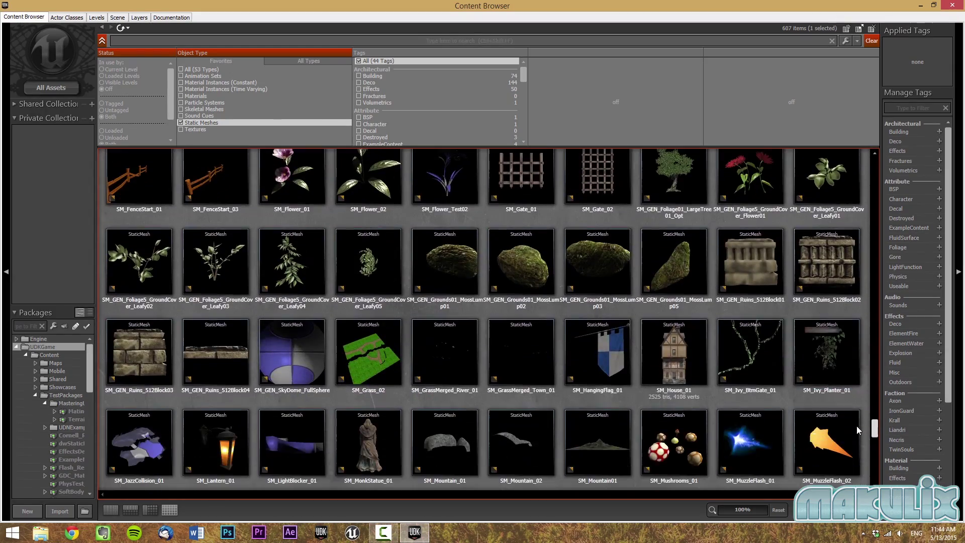
{"action": "left_click", "coordinate": [453, 268]}
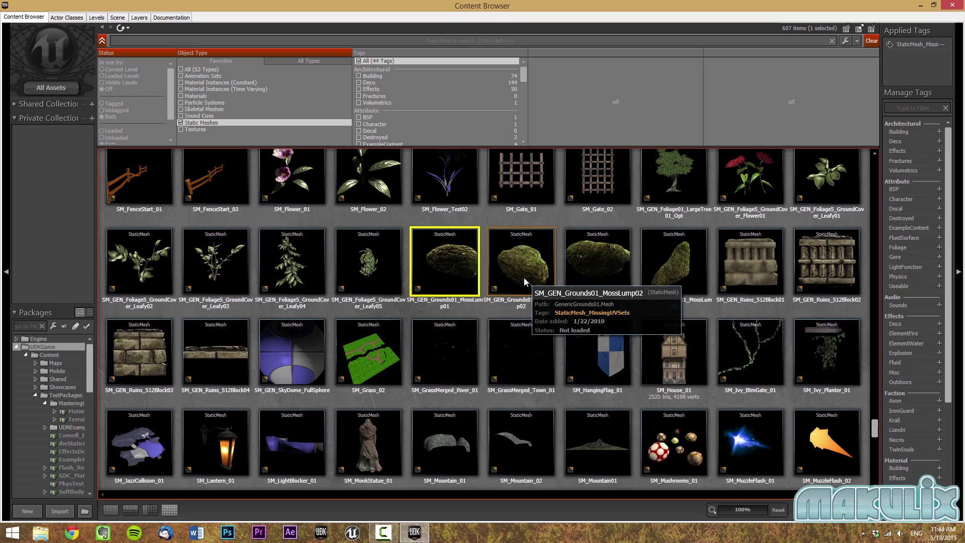
{"action": "left_click", "coordinate": [503, 270]}
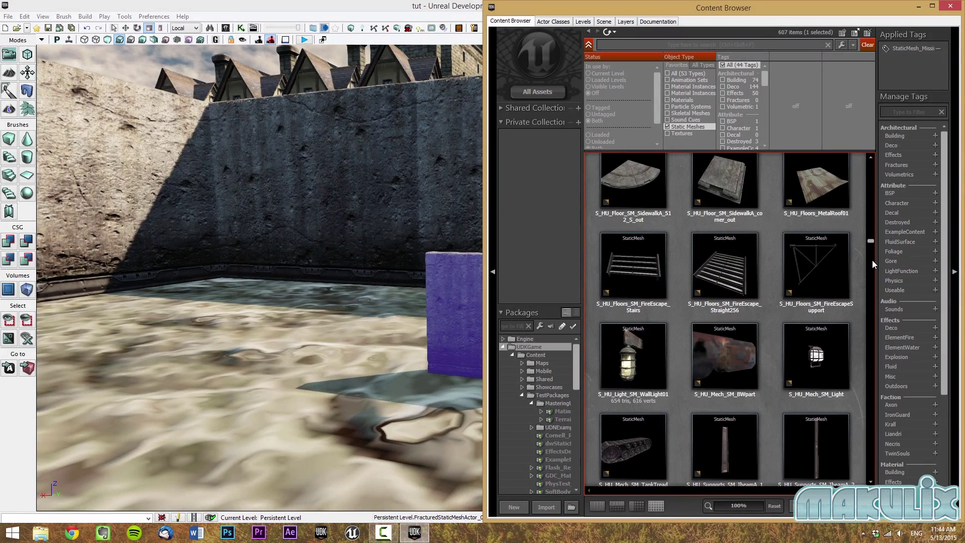
{"action": "left_click_drag", "start_coordinate": [870, 242], "coordinate": [857, 428]}
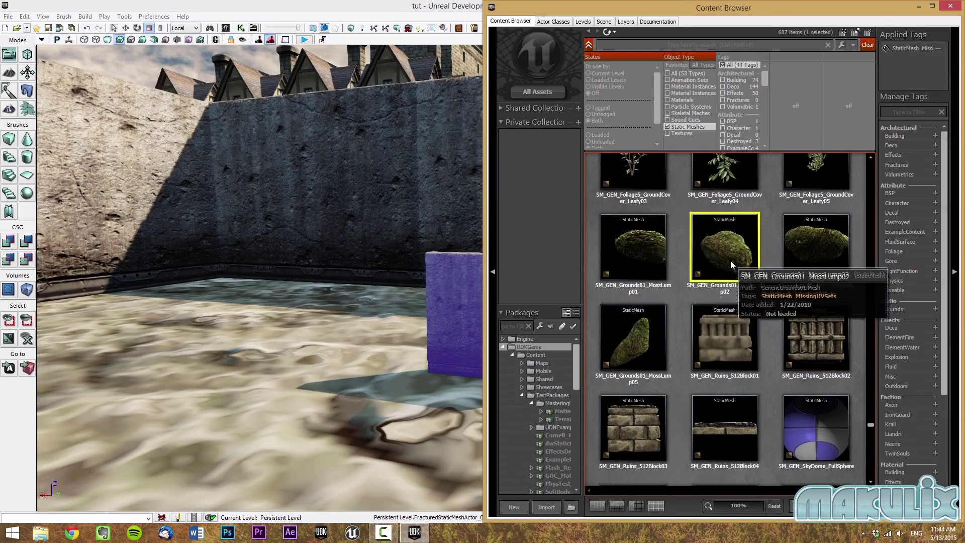
Add SM_GEN_Grounds01_MossLump02 as a RigidBody on the open courtyard ground.
{"action": "left_click", "coordinate": [262, 344]}
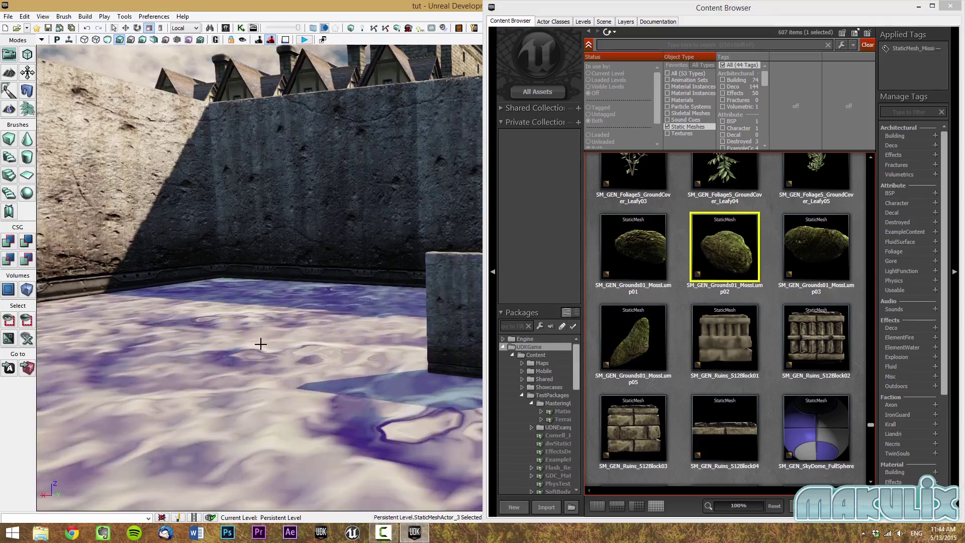
{"action": "right_click_drag", "start_coordinate": [261, 343], "coordinate": [477, 343]}
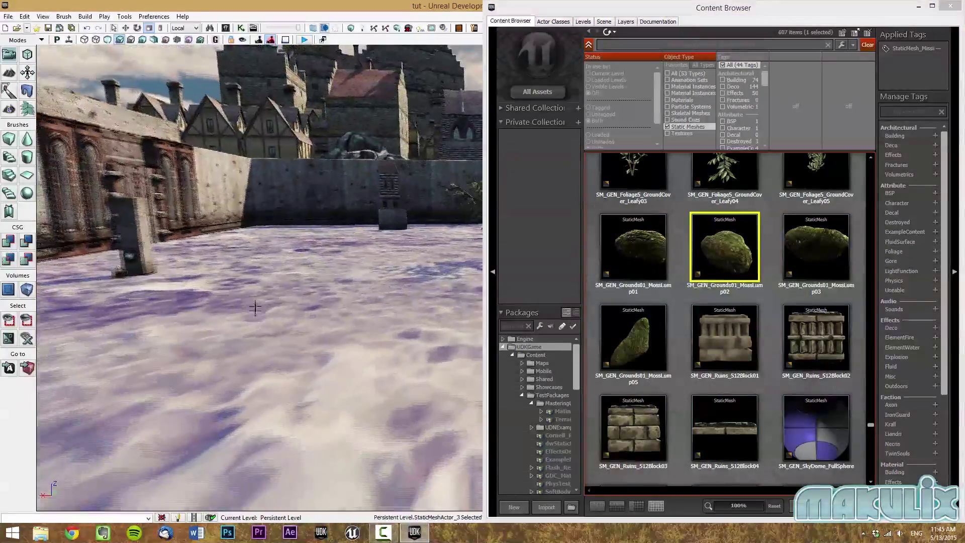
{"action": "right_click", "coordinate": [312, 256]}
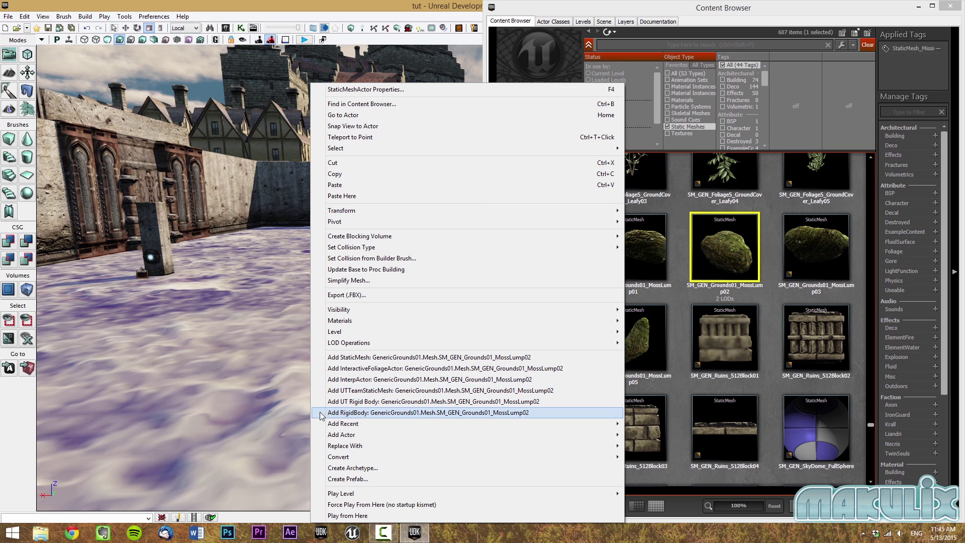
{"action": "left_click", "coordinate": [372, 414]}
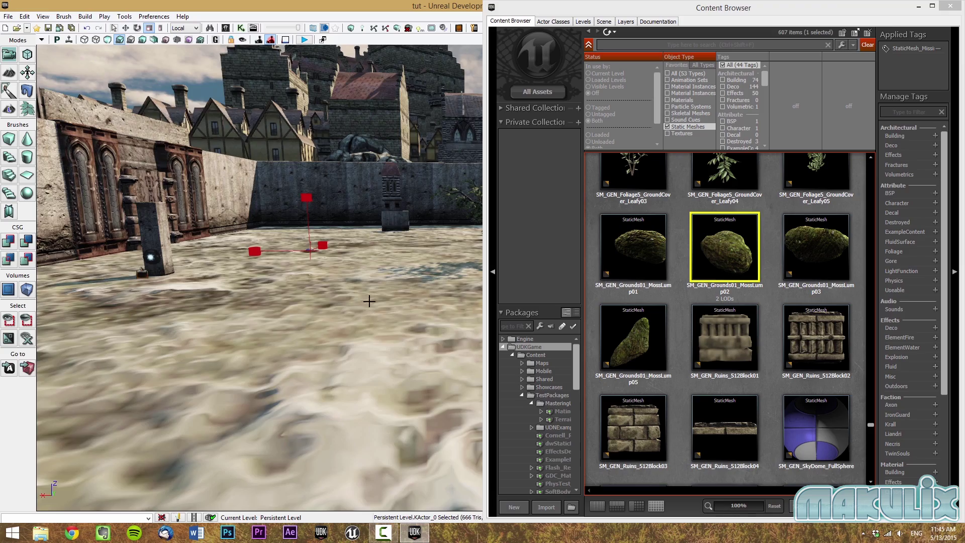
Raise the mossy rock vertically so it hovers above the courtyard ground.
{"action": "right_click_drag", "start_coordinate": [369, 302], "coordinate": [338, 289]}
{"action": "key", "text": "w"}
{"action": "left_click_drag", "start_coordinate": [280, 261], "coordinate": [280, 229]}
{"action": "key", "text": "space"}
{"action": "left_click_drag", "start_coordinate": [282, 264], "coordinate": [282, 167]}
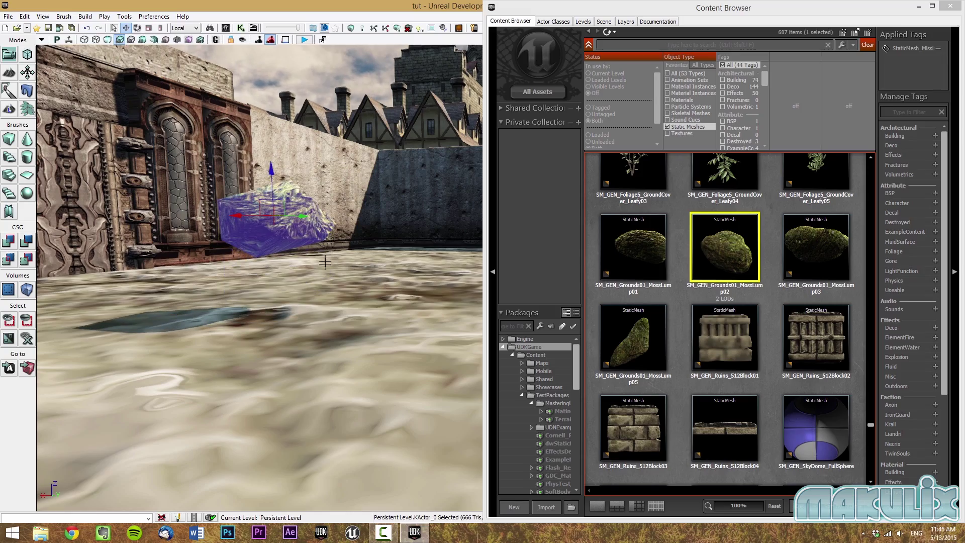
{"action": "right_click_drag", "start_coordinate": [361, 273], "coordinate": [357, 247]}
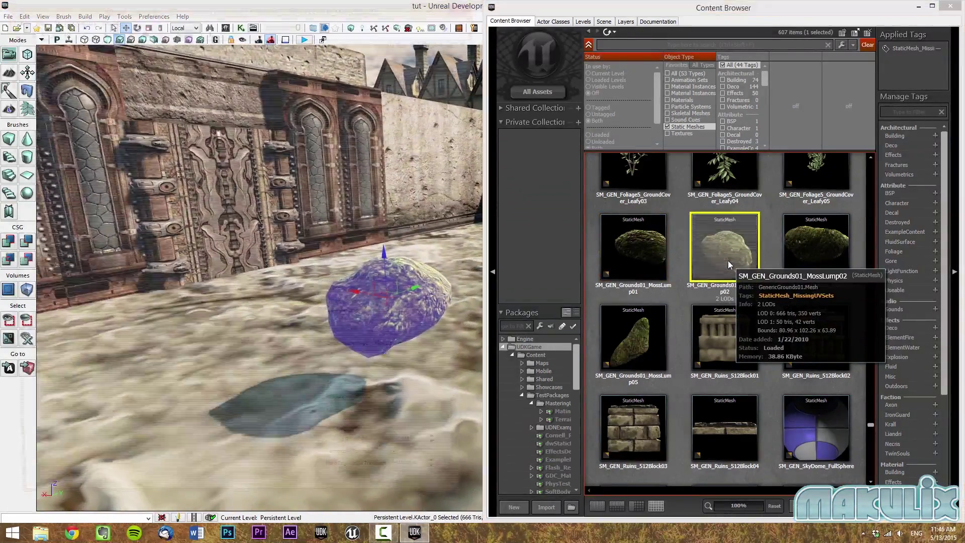
Change the Mass Scale in the Body Setup of the static mesh SM_GEN_Grounds01_MossLump02 and close its mesh editor.
{"action": "double_click", "coordinate": [724, 254]}
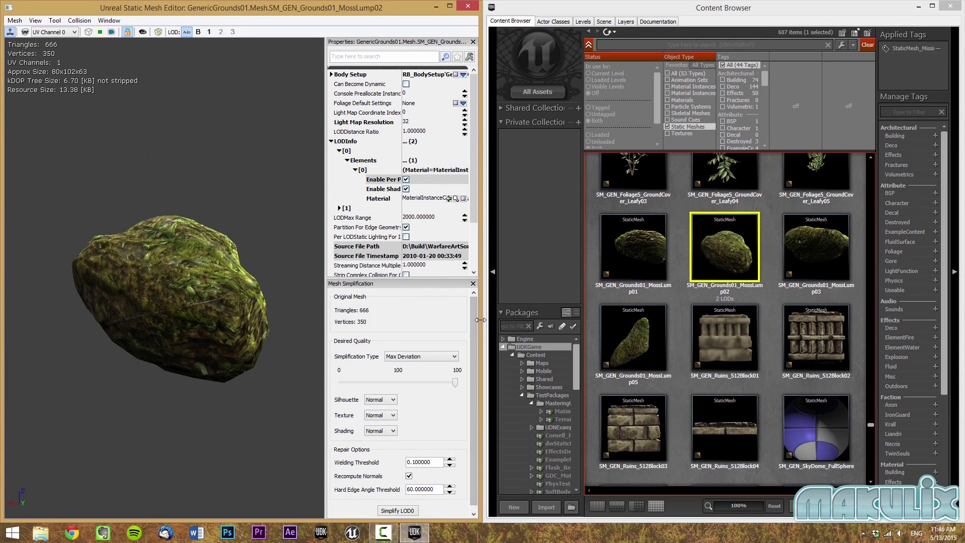
{"action": "left_click_drag", "start_coordinate": [481, 319], "coordinate": [489, 320]}
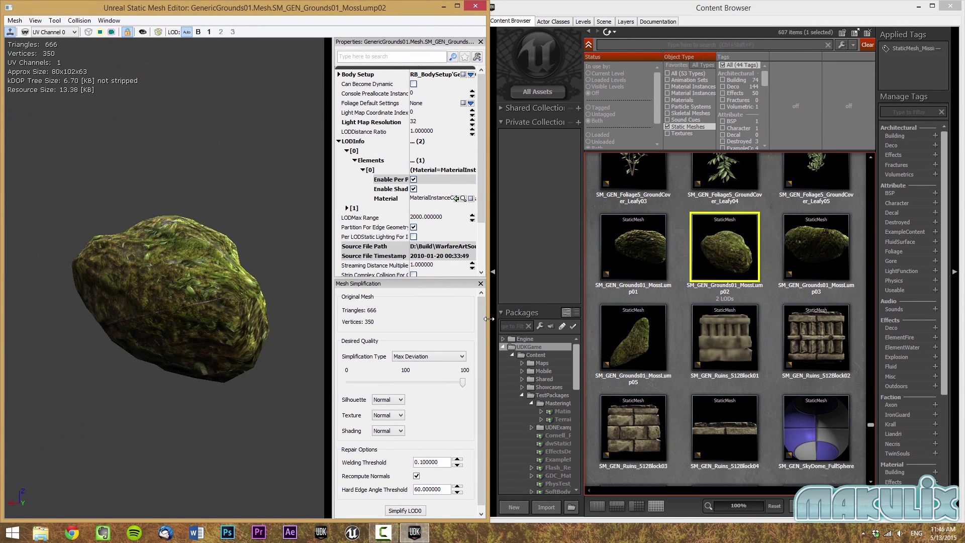
{"action": "left_click", "coordinate": [359, 56]}
{"action": "type", "text": "mass"}
{"action": "left_click", "coordinate": [420, 84]}
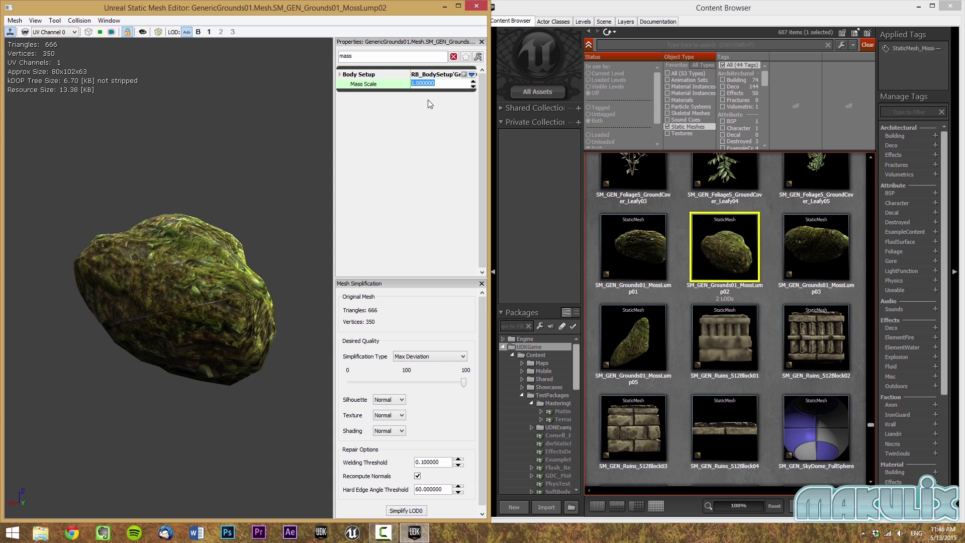
{"action": "key", "text": "Return"}
{"action": "left_click", "coordinate": [476, 6]}
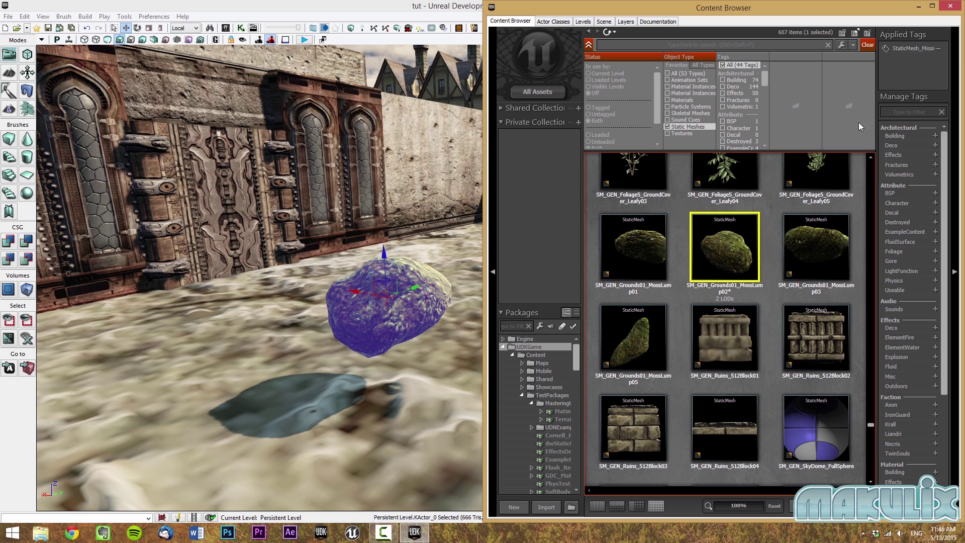
Save the GenericGrounds01 package containing the edited rock mesh and minimize the Content Browser to show the full level.
{"action": "right_click", "coordinate": [703, 236]}
{"action": "left_click", "coordinate": [729, 484]}
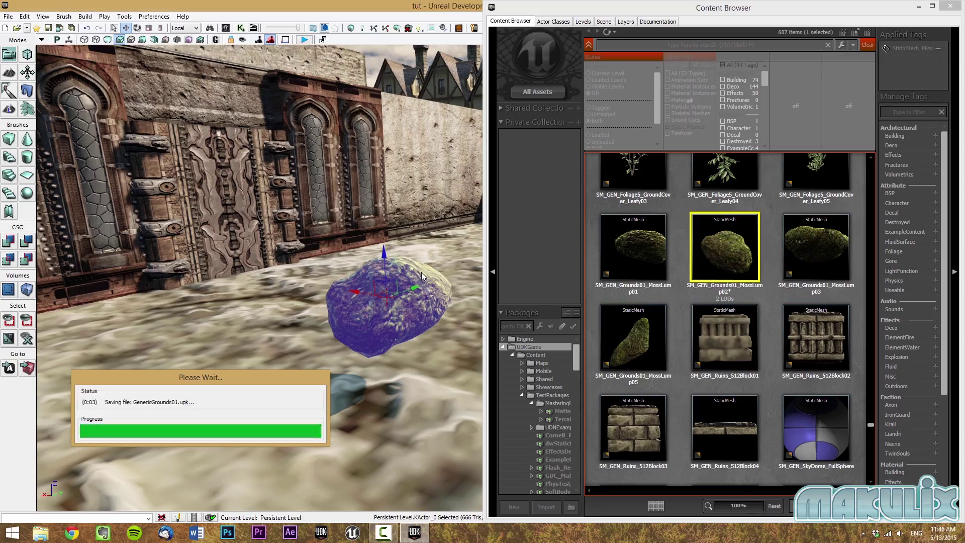
{"action": "left_click", "coordinate": [921, 6]}
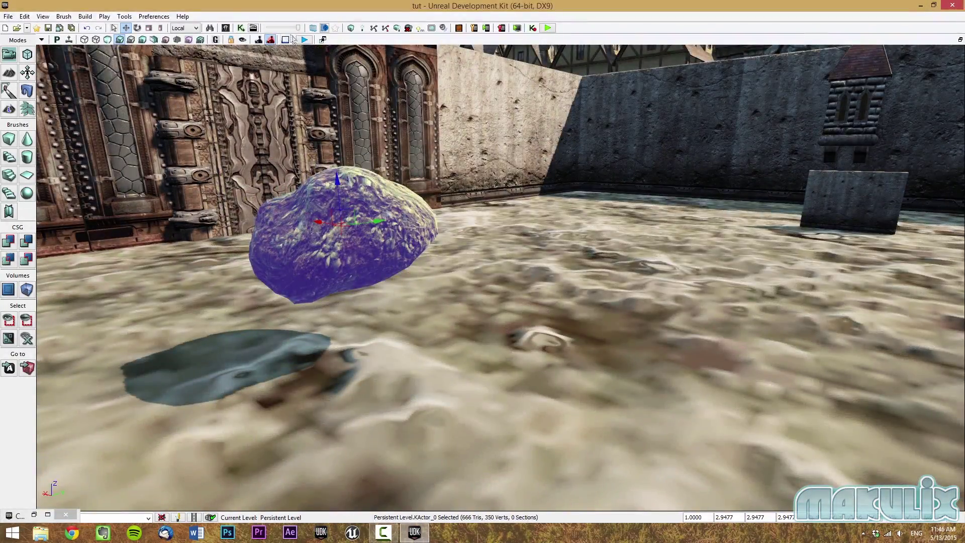
Play-test the level from the courtyard, approaching the hovering mossy rock and shooting it repeatedly to check its physics.
{"action": "left_click", "coordinate": [302, 40]}
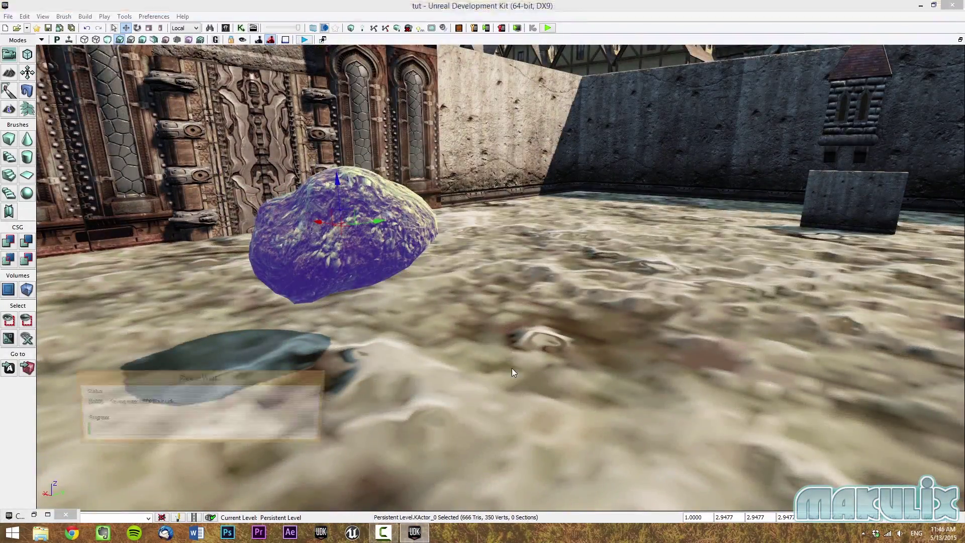
{"action": "key", "text": "w"}
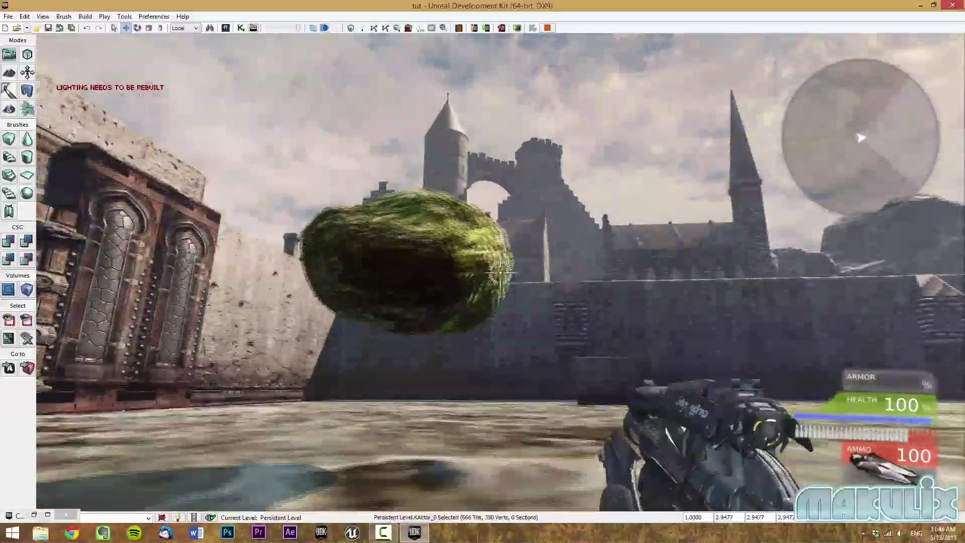
{"action": "left_click", "coordinate": [500, 272]}
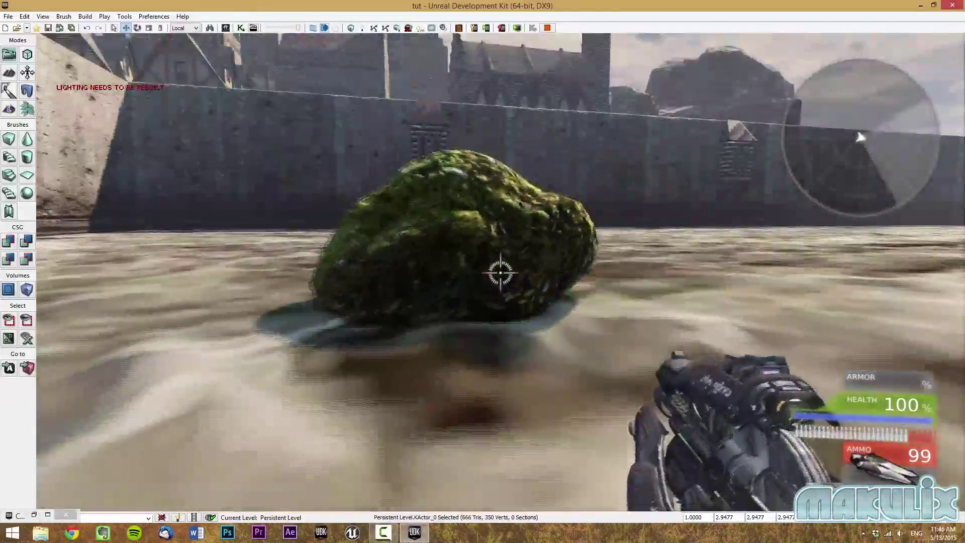
{"action": "key", "text": "w"}
{"action": "left_click", "coordinate": [501, 272]}
{"action": "left_click", "coordinate": [500, 273]}
{"action": "left_click", "coordinate": [500, 272]}
{"action": "left_click", "coordinate": [501, 273]}
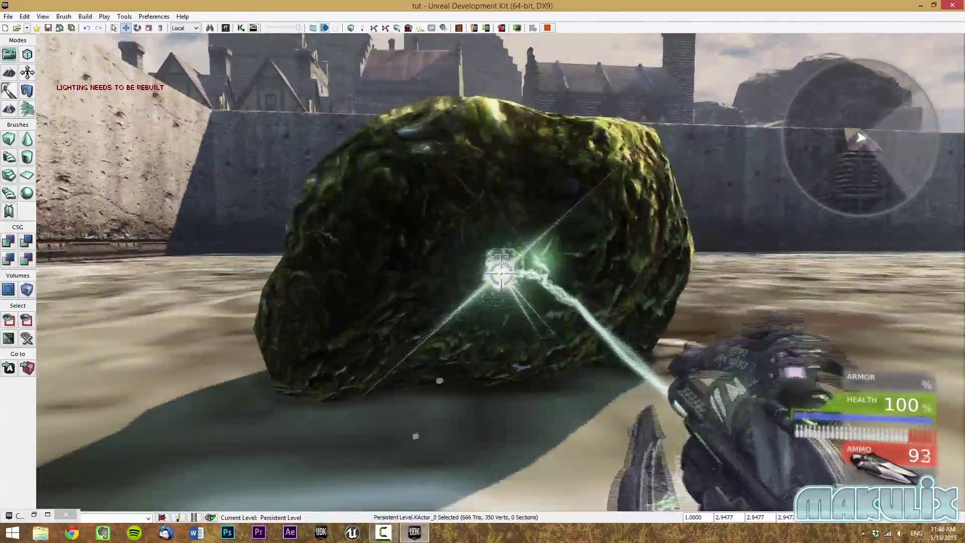
{"action": "left_click", "coordinate": [500, 273]}
{"action": "left_click", "coordinate": [501, 273]}
{"action": "key", "text": "w"}
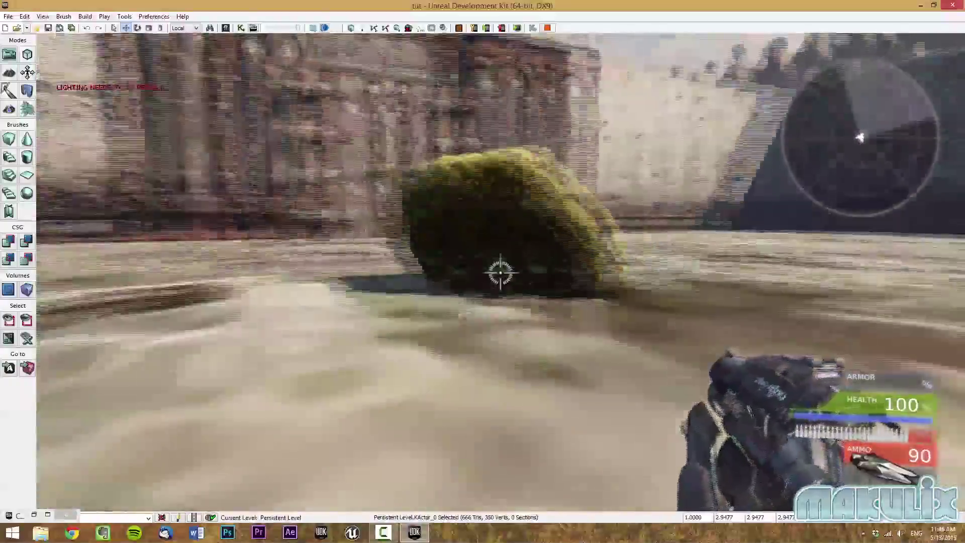
{"action": "left_click", "coordinate": [501, 273]}
{"action": "left_click", "coordinate": [501, 273]}
{"action": "left_click", "coordinate": [501, 273]}
{"action": "left_click", "coordinate": [501, 273]}
{"action": "left_click", "coordinate": [501, 273]}
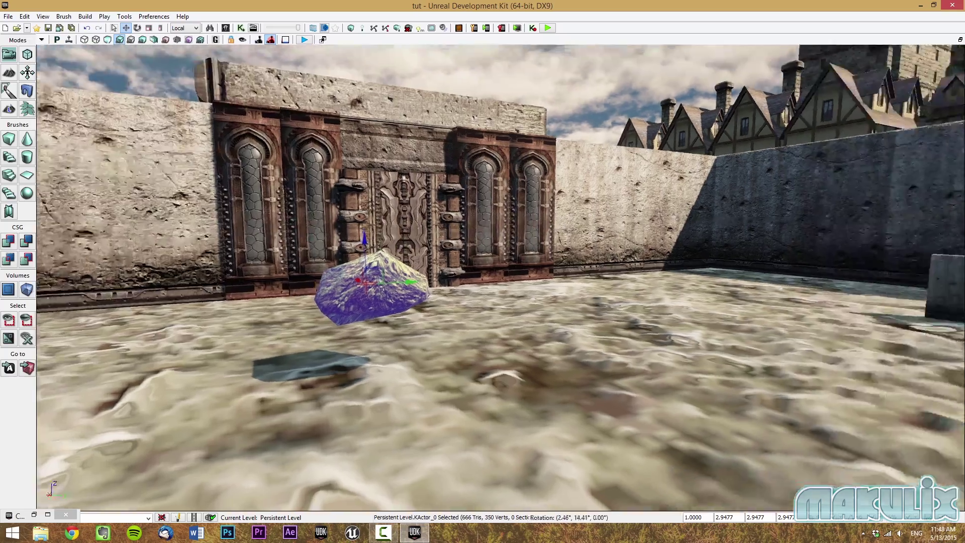
{"action": "key", "text": "s"}
{"action": "right_click_drag", "start_coordinate": [501, 278], "coordinate": [532, 272]}
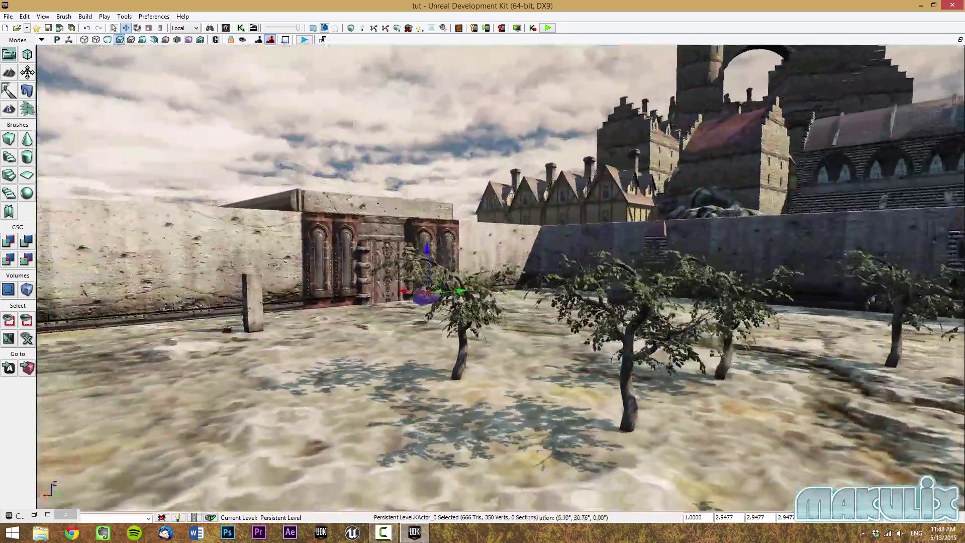